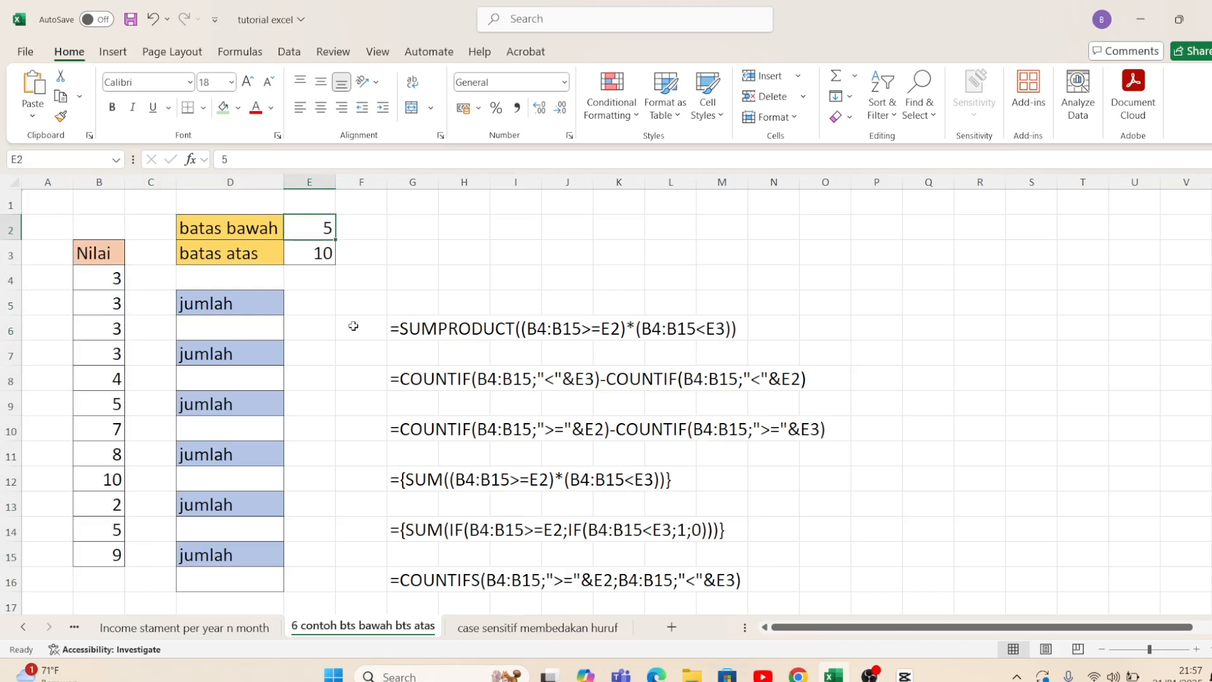
Step: Examine the batas bawah and batas atas limits in E2 and E3
key(Left)
key(Right)
key(Down)
key(Left)
key(Right)
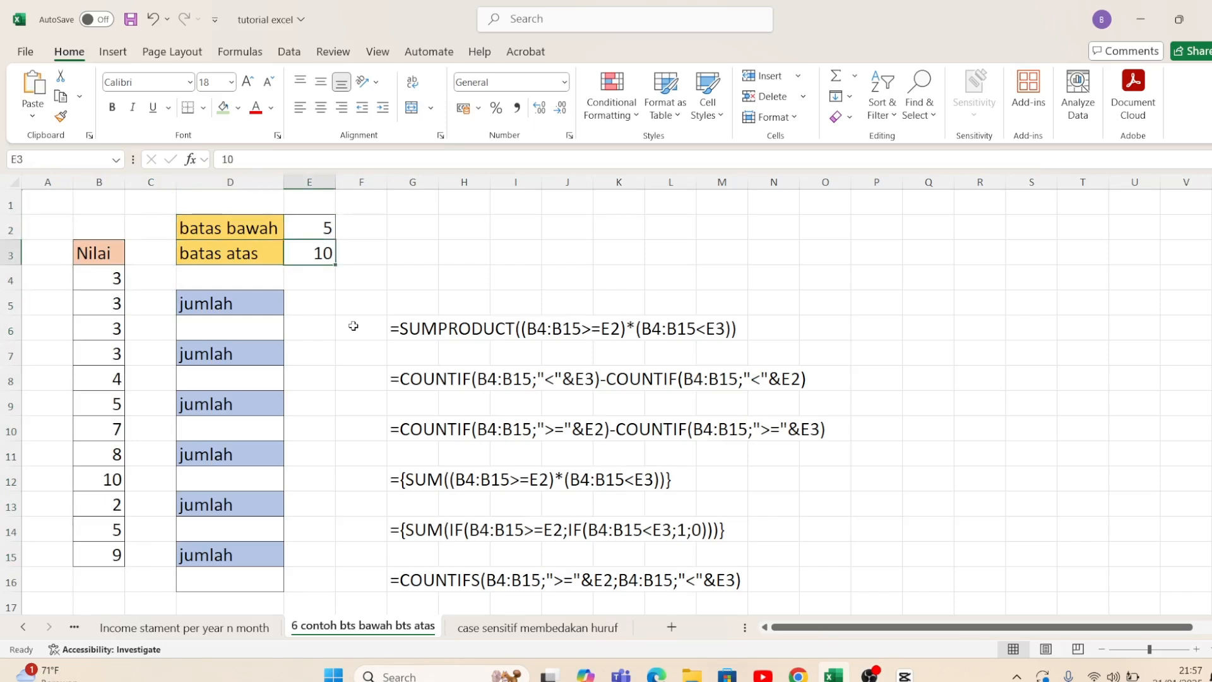
key(Up)
key(Down)
key(Up)
key(Down)
key(Down)
key(Down)
key(Down)
Step: Review the jumlah result cells in column D and the limit labels above them
key(Left)
key(Right)
key(Right)
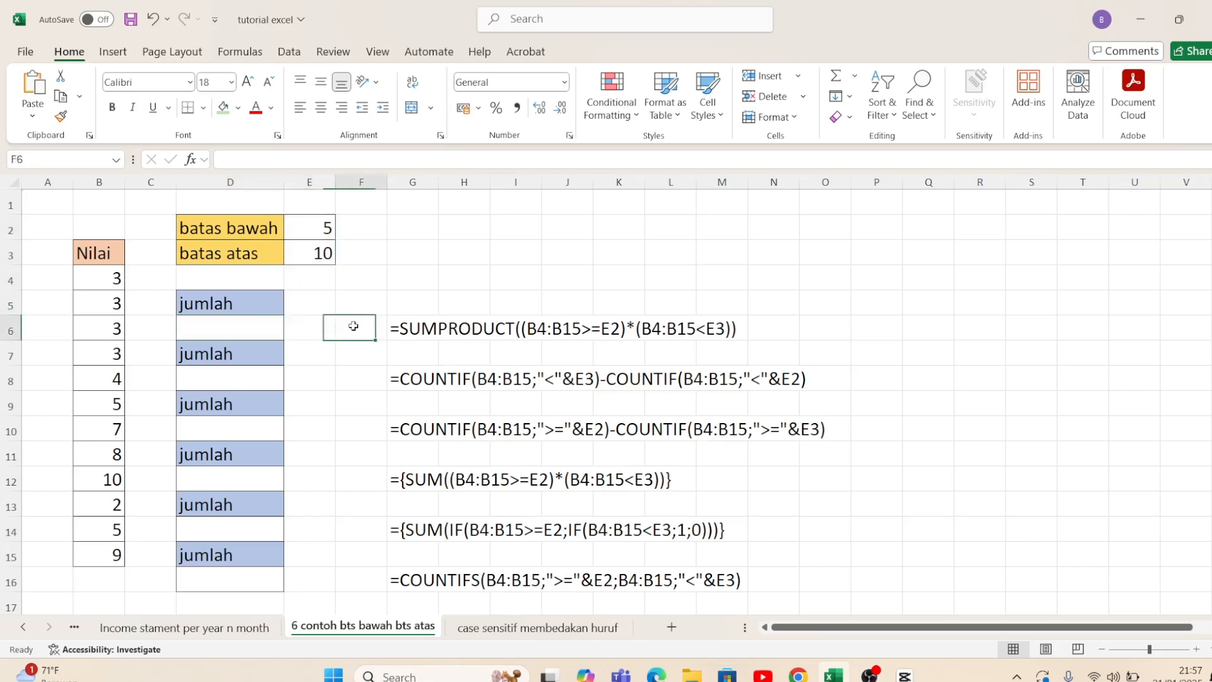
key(Left)
key(Left)
key(shift+Down)
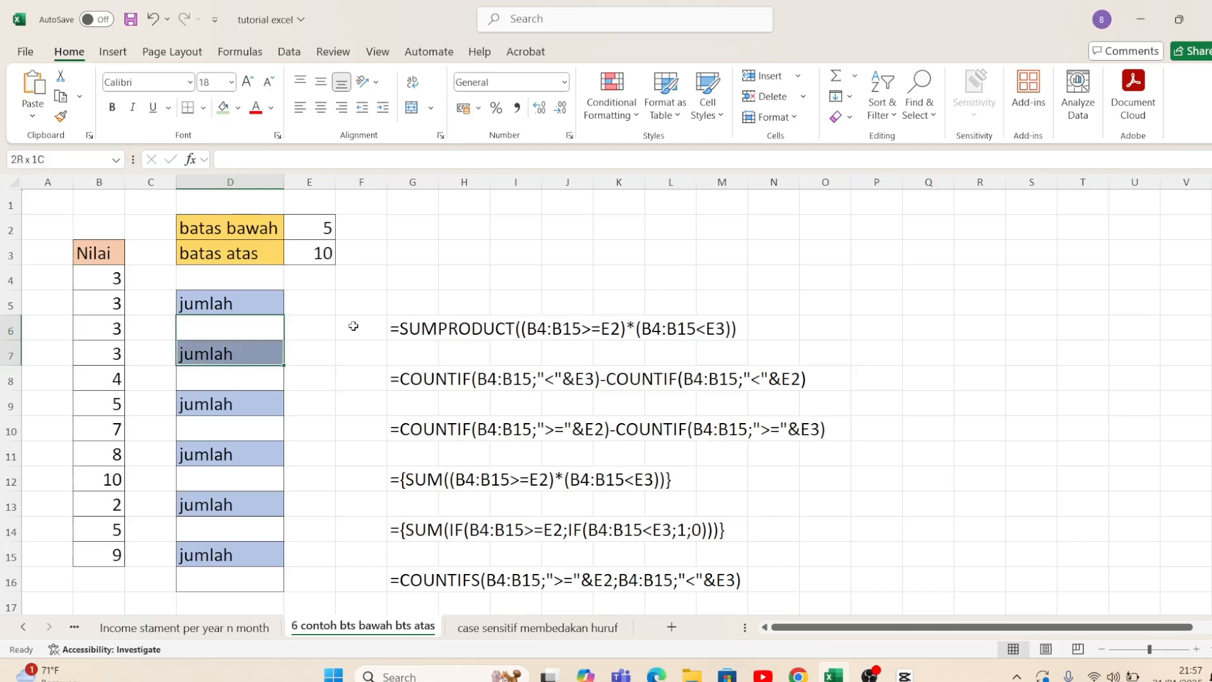
key(shift+Down)
key(shift+Down)
key(shift+Down)
key(shift+Down)
key(shift+Down)
key(shift+Down)
key(shift+Down)
key(shift+Down)
key(shift+Down)
key(shift+Down)
key(shift+Up)
key(shift+Up)
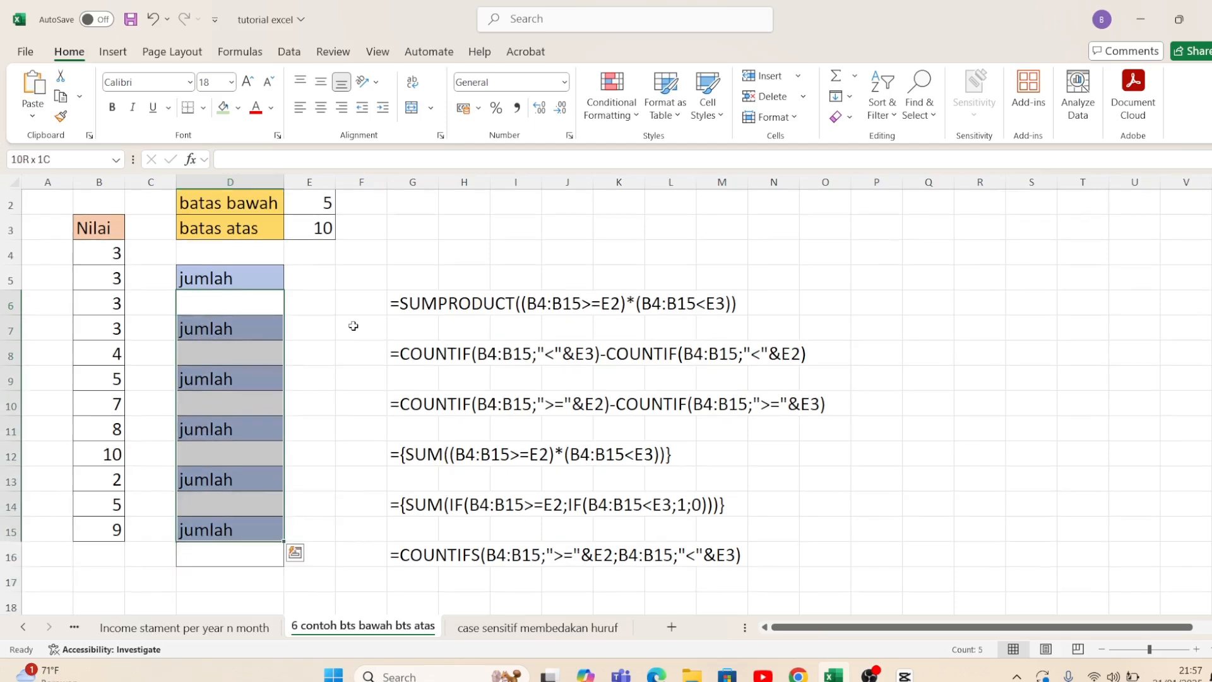
key(Down)
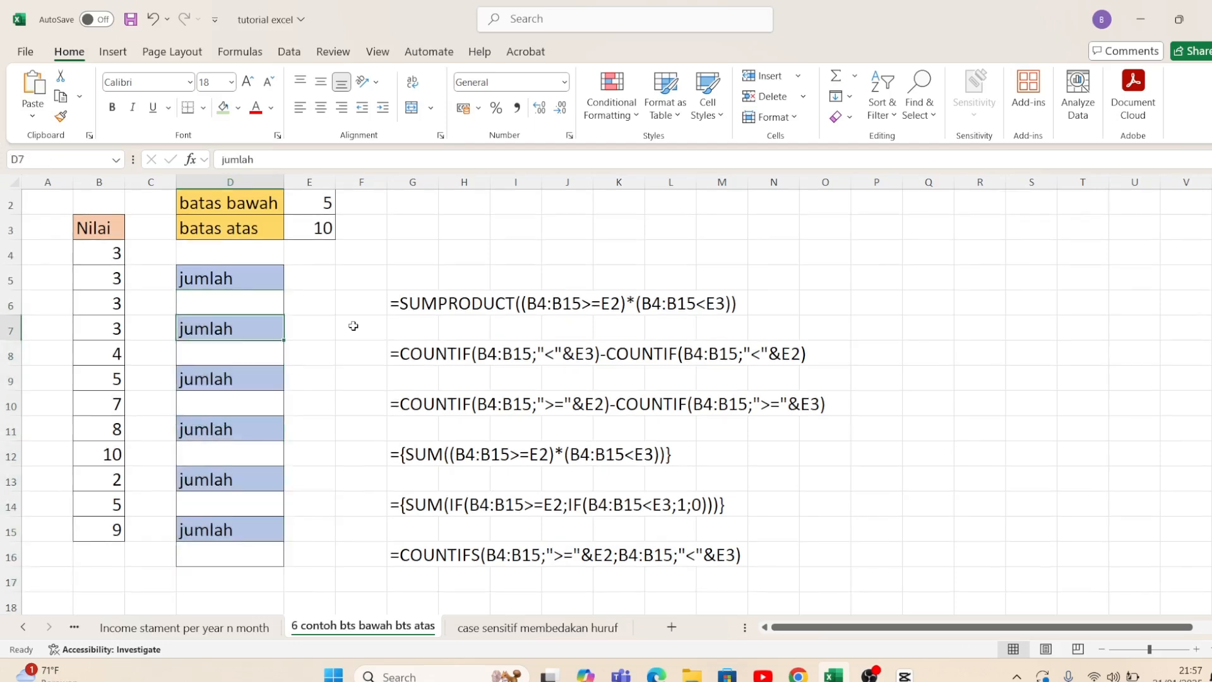
key(Up)
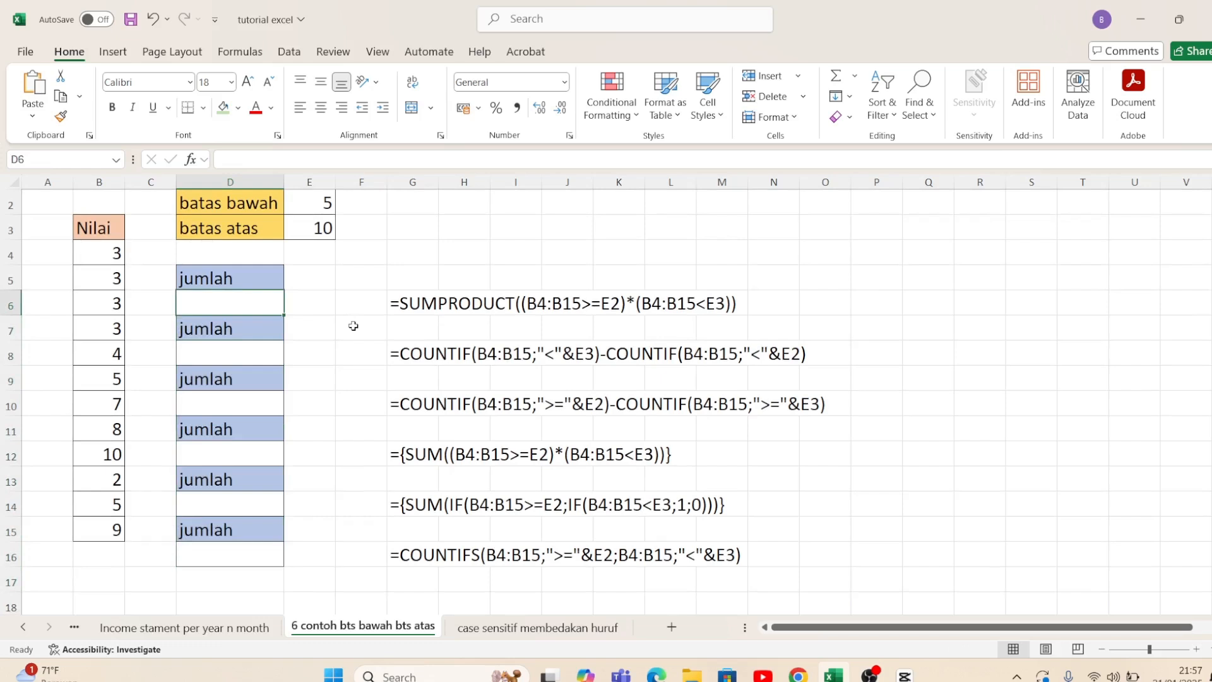
key(Up)
key(Up)
key(Up)
key(Up)
key(Up)
key(Down)
key(Down)
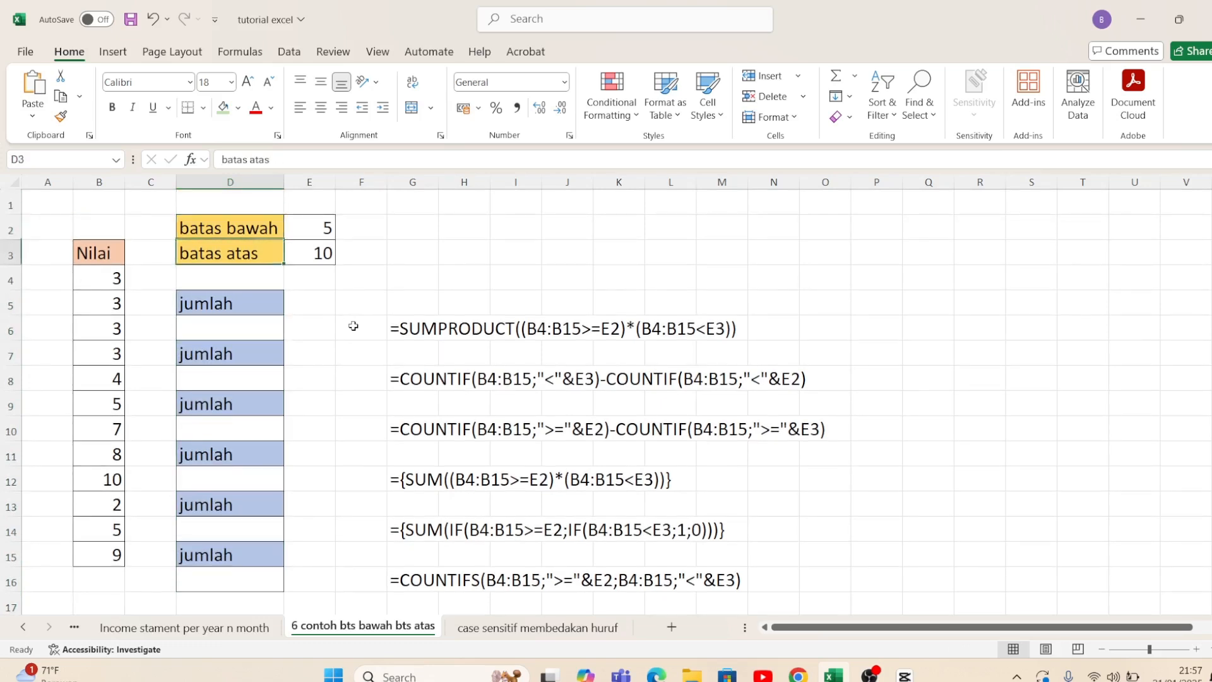
Step: Start a SUMPRODUCT formula in D6 with the first condition (B4:B15>=E2)
key(Down)
key(Down)
key(Down)
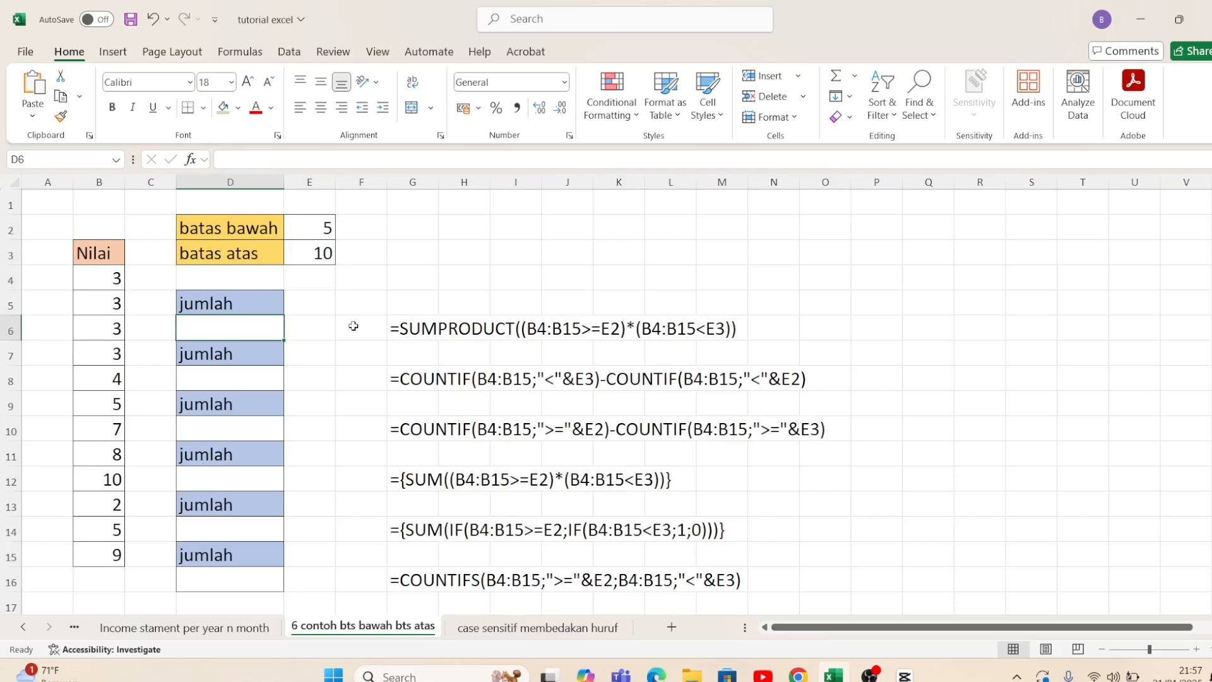
text(=sumpr)
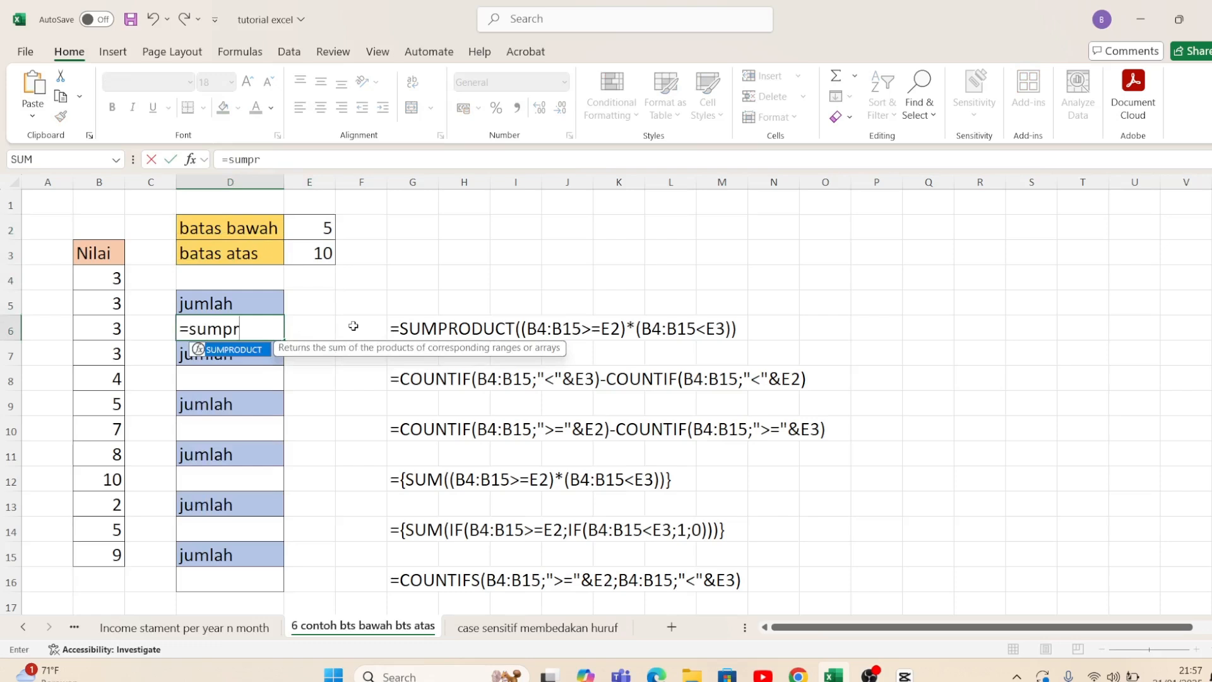
key(Tab)
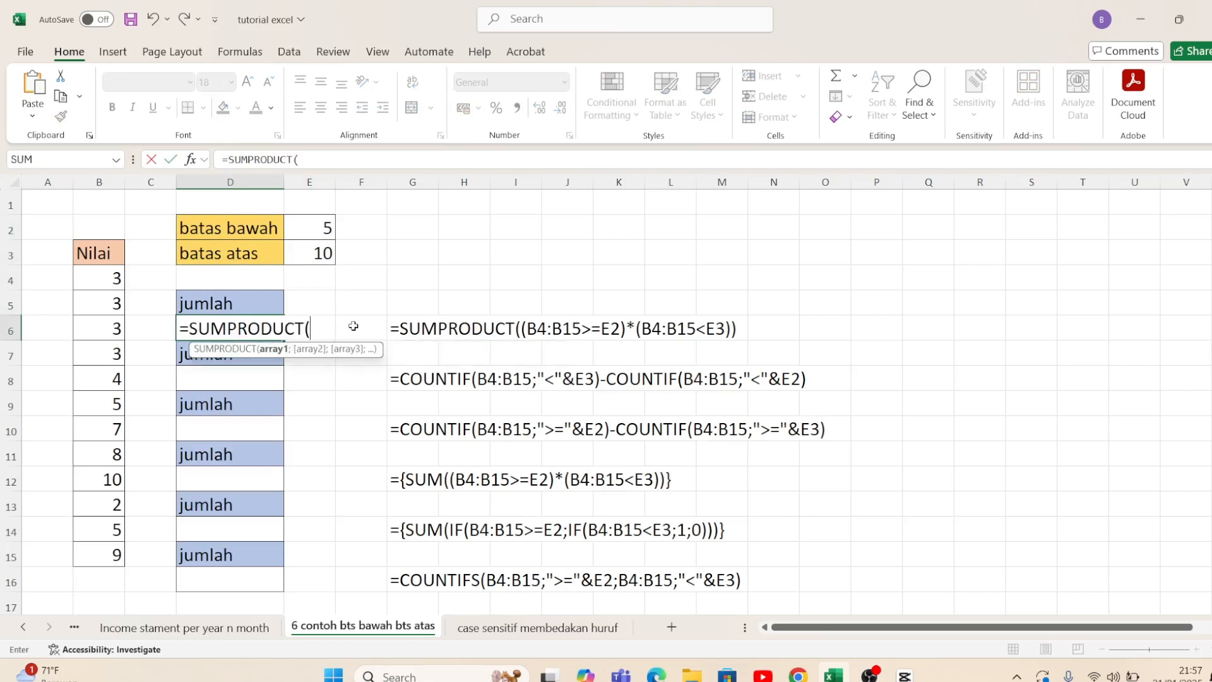
text(()
drag(111, 275, 127, 546)
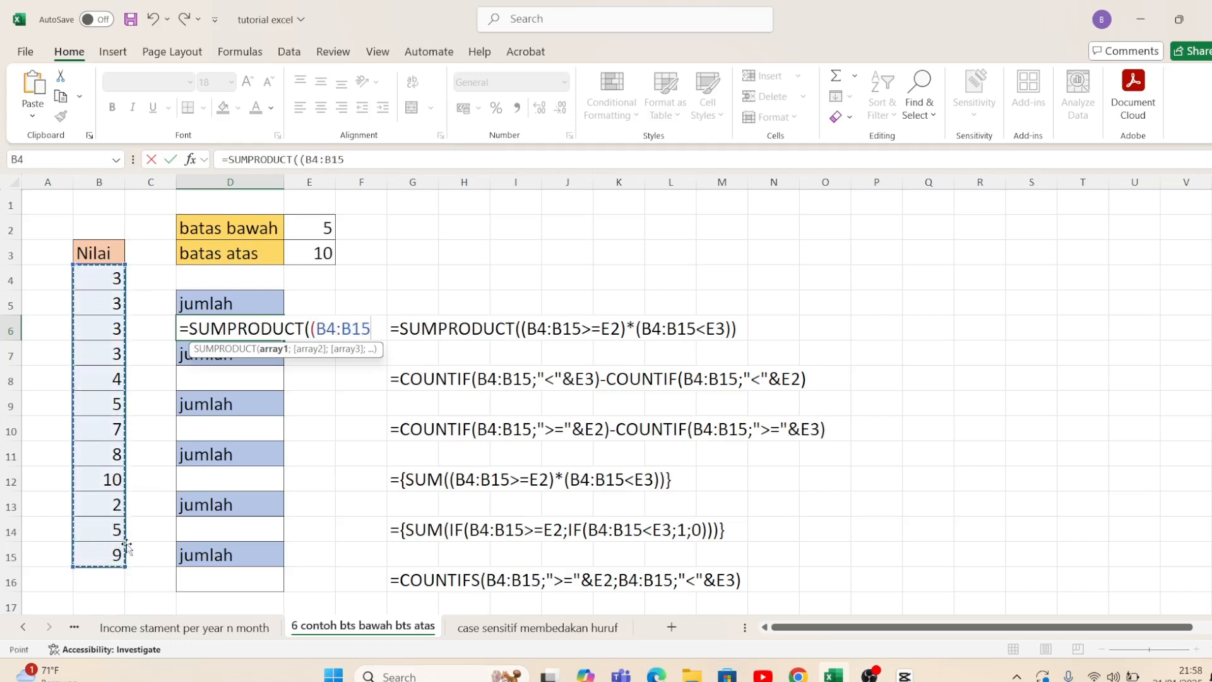
text(>=)
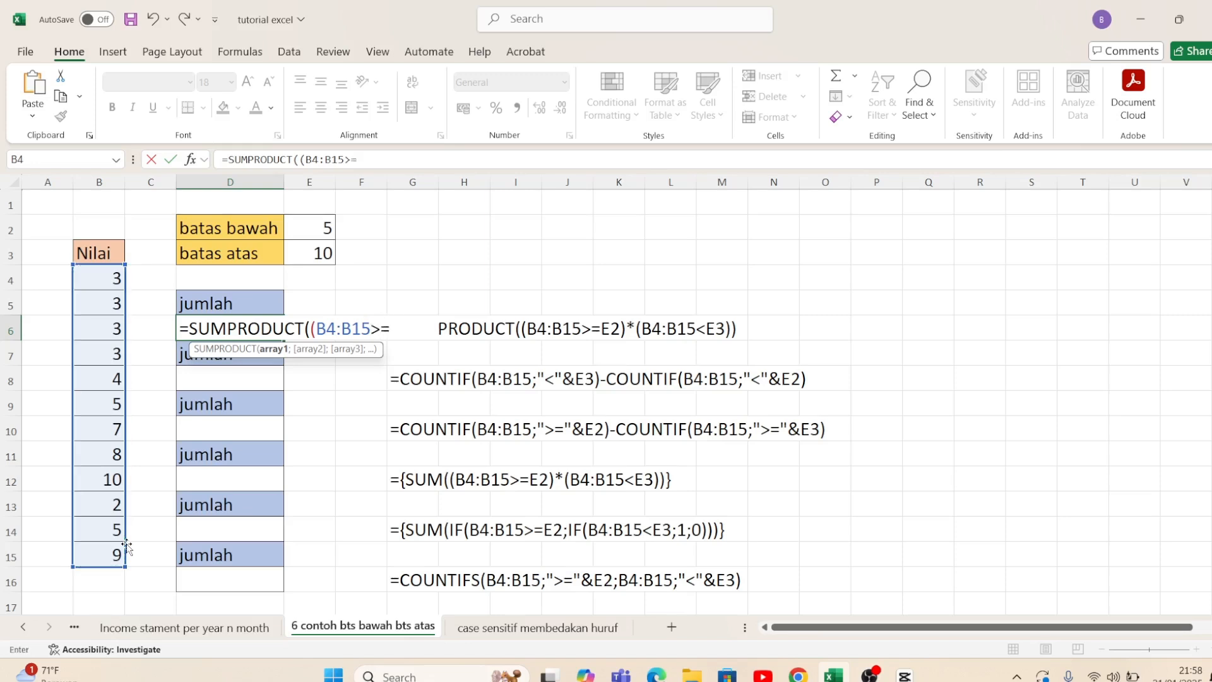
click(316, 222)
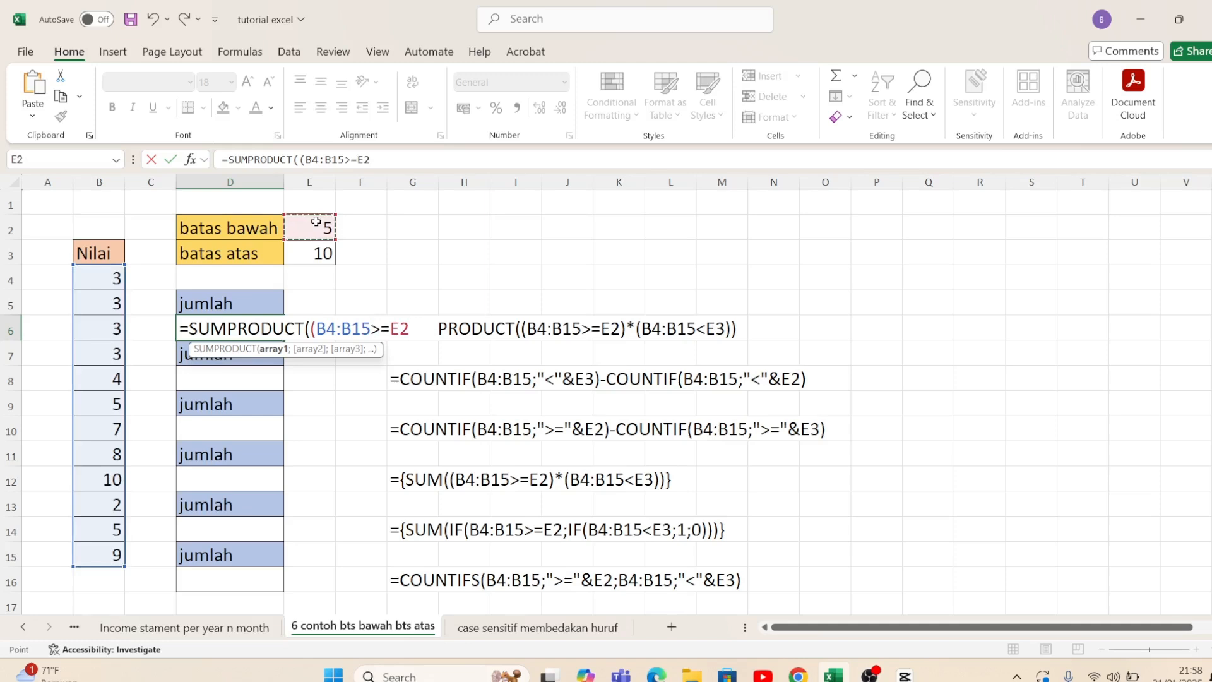
Step: Multiply by a second condition (B4:B15<E3) and complete the SUMPRODUCT formula in D6
text()*()
drag(122, 283, 108, 556)
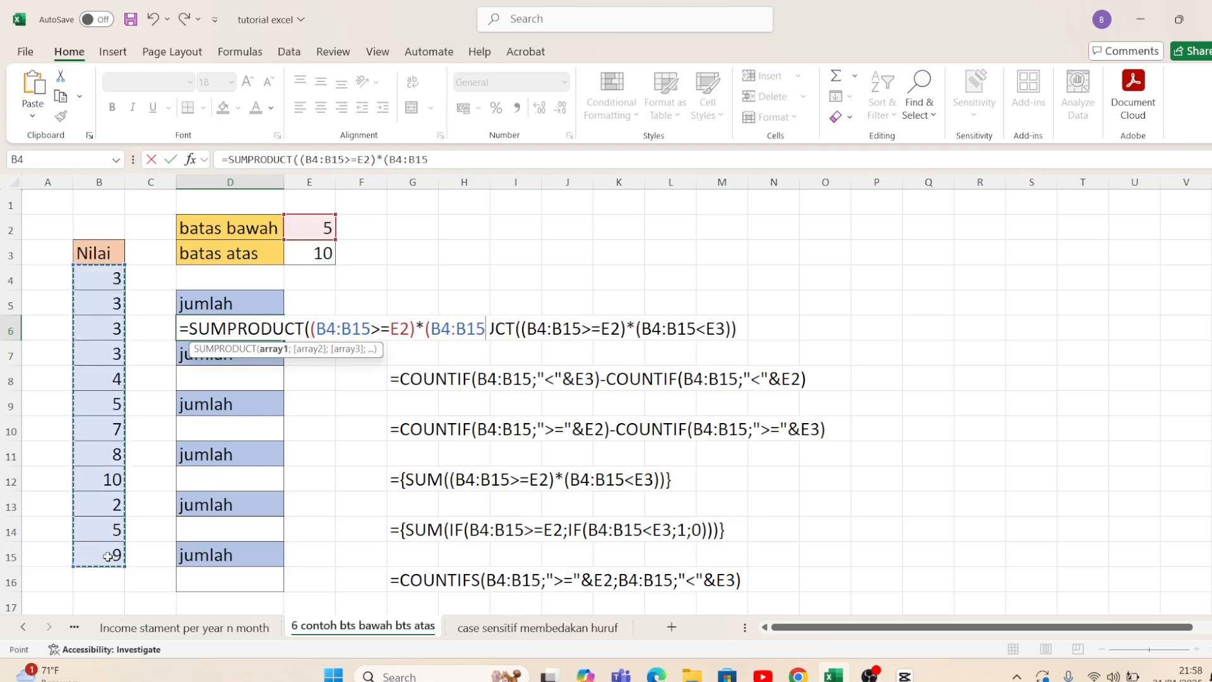
text(<)
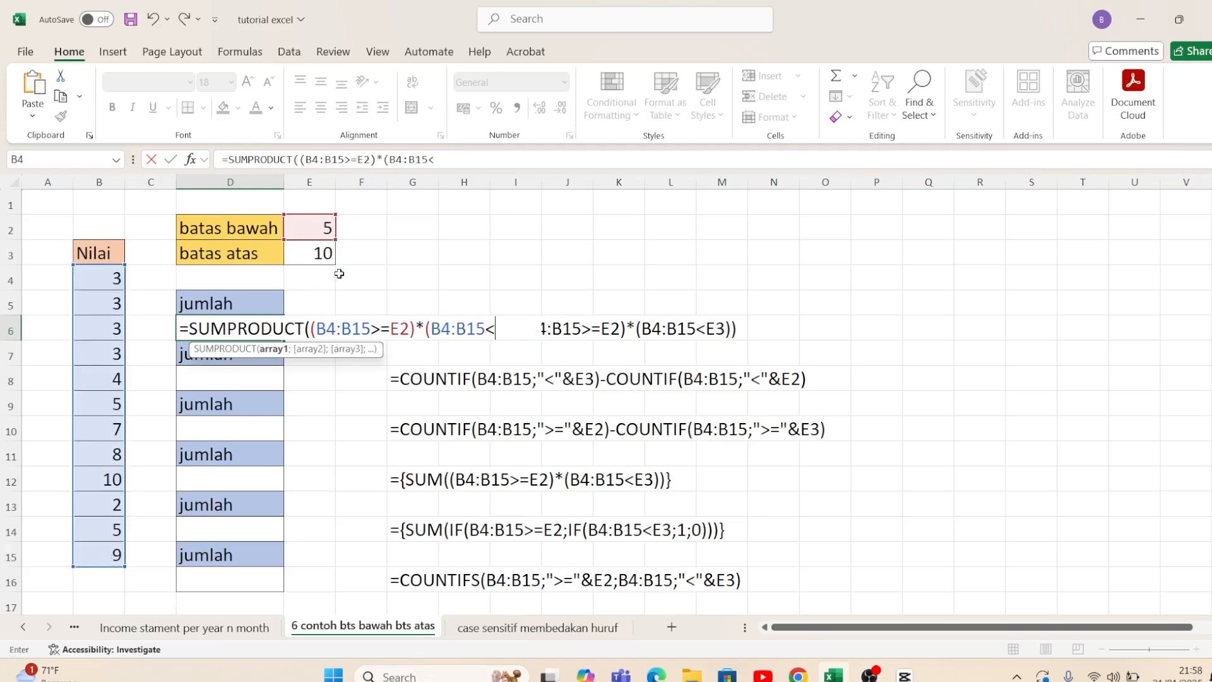
click(315, 254)
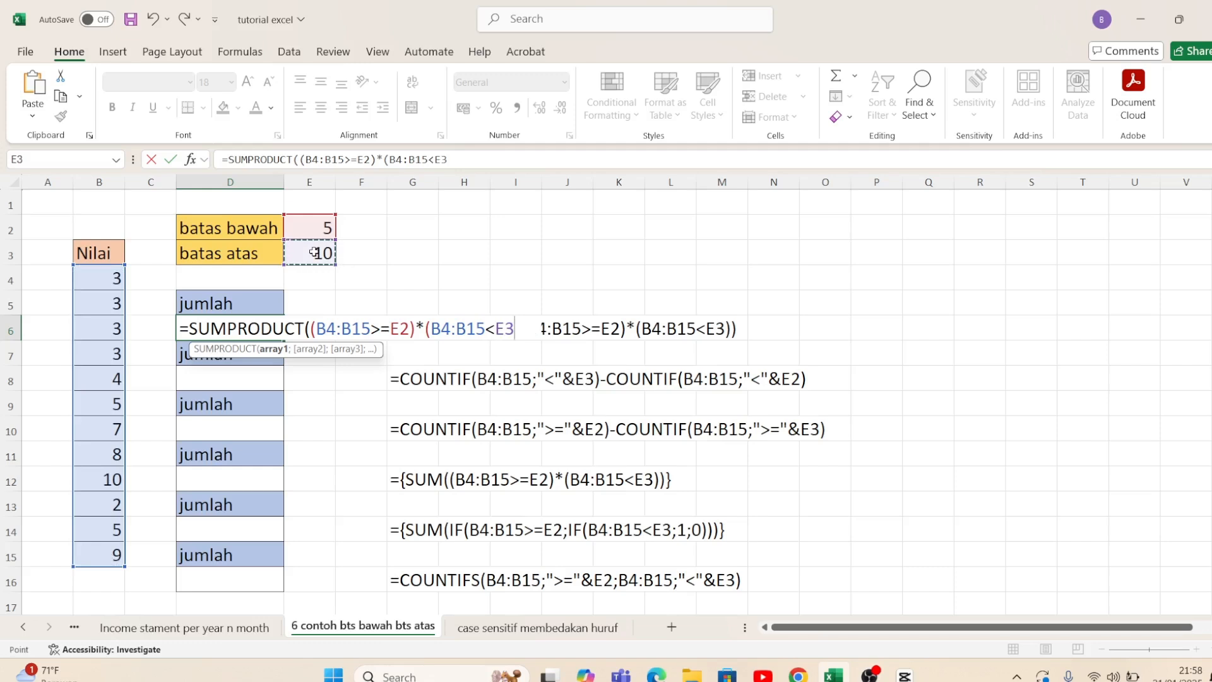
text())
text())
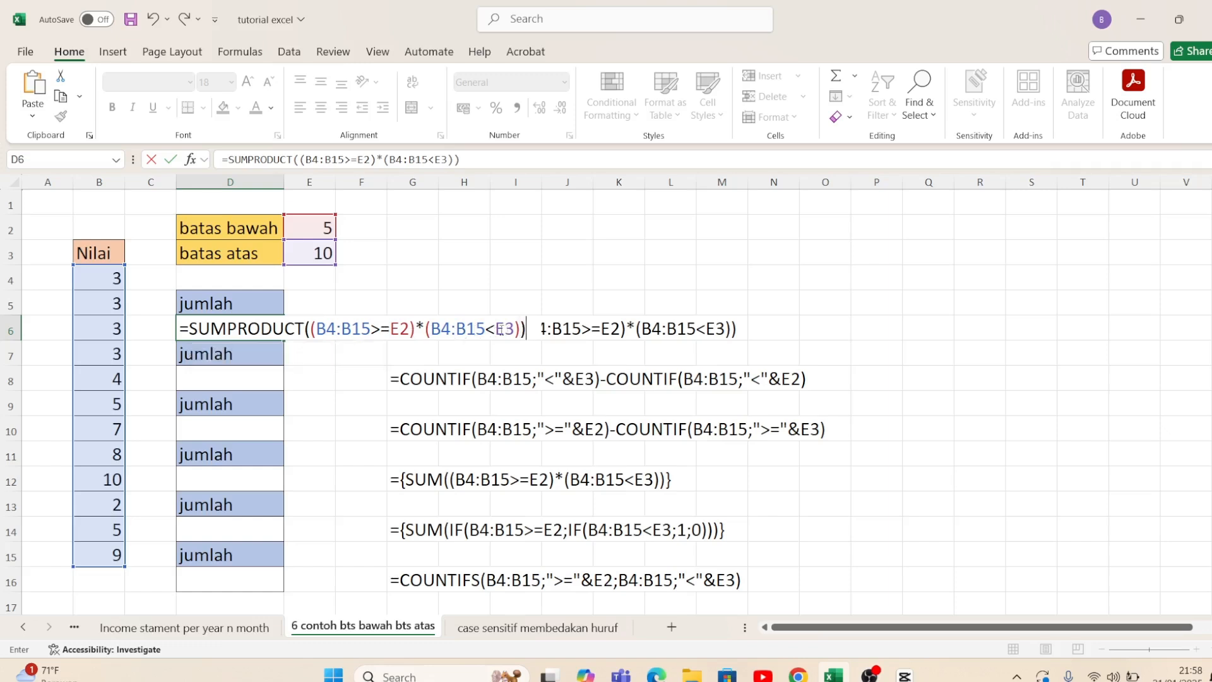
key(Return)
key(Up)
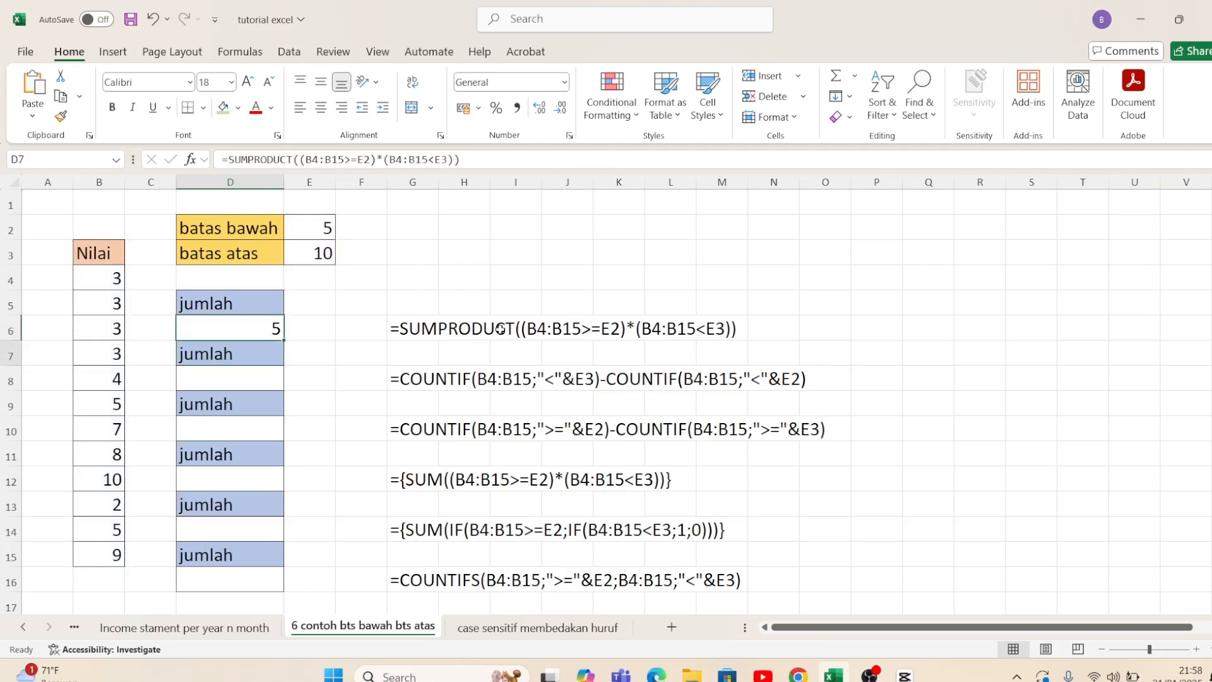
Step: Start a COUNTIF formula in D8 with B4:B15 as its range
key(Down)
key(Down)
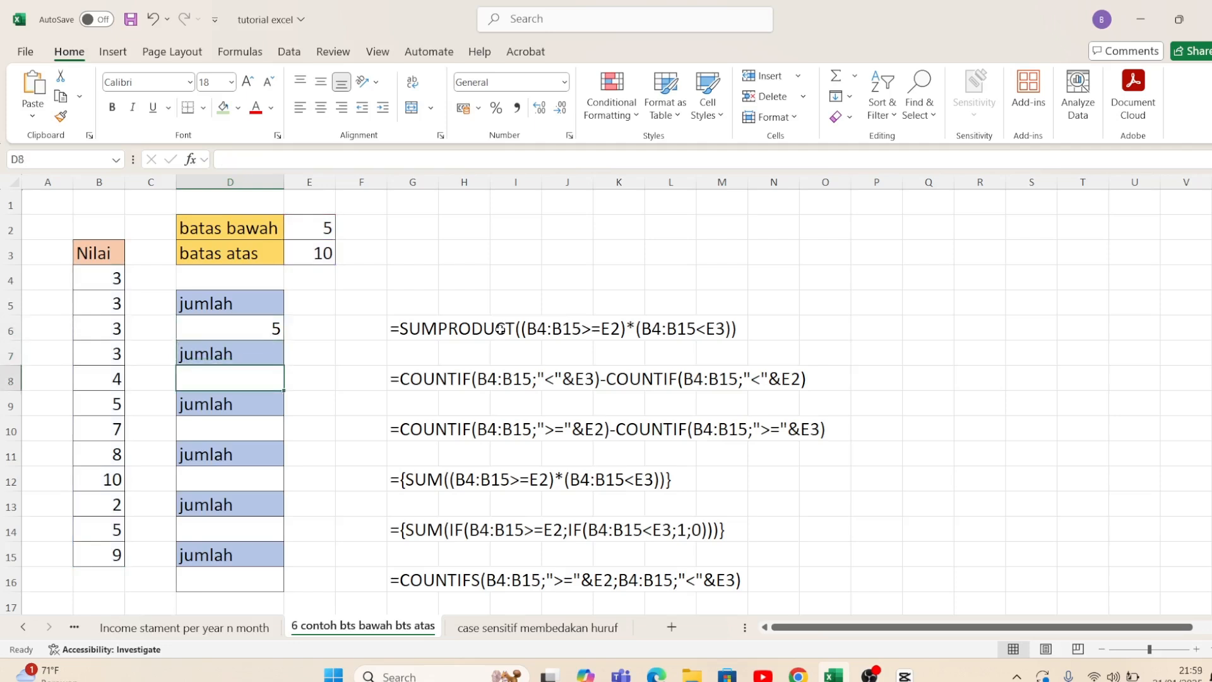
text(=cou)
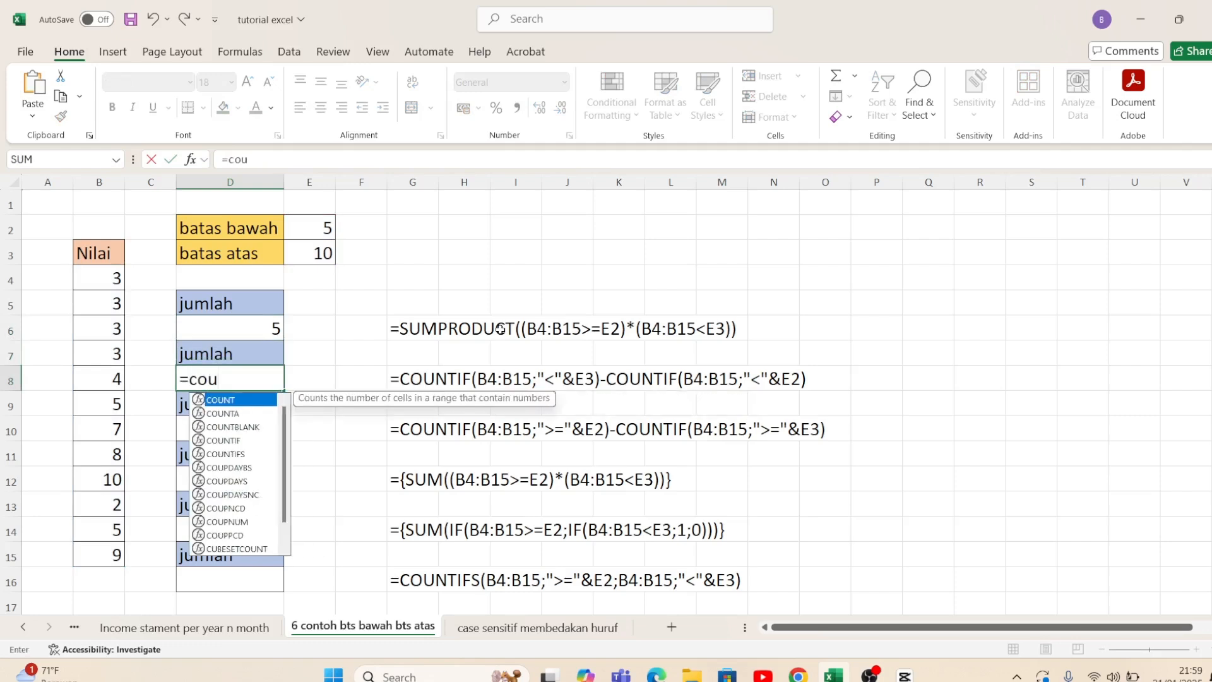
text(nt)
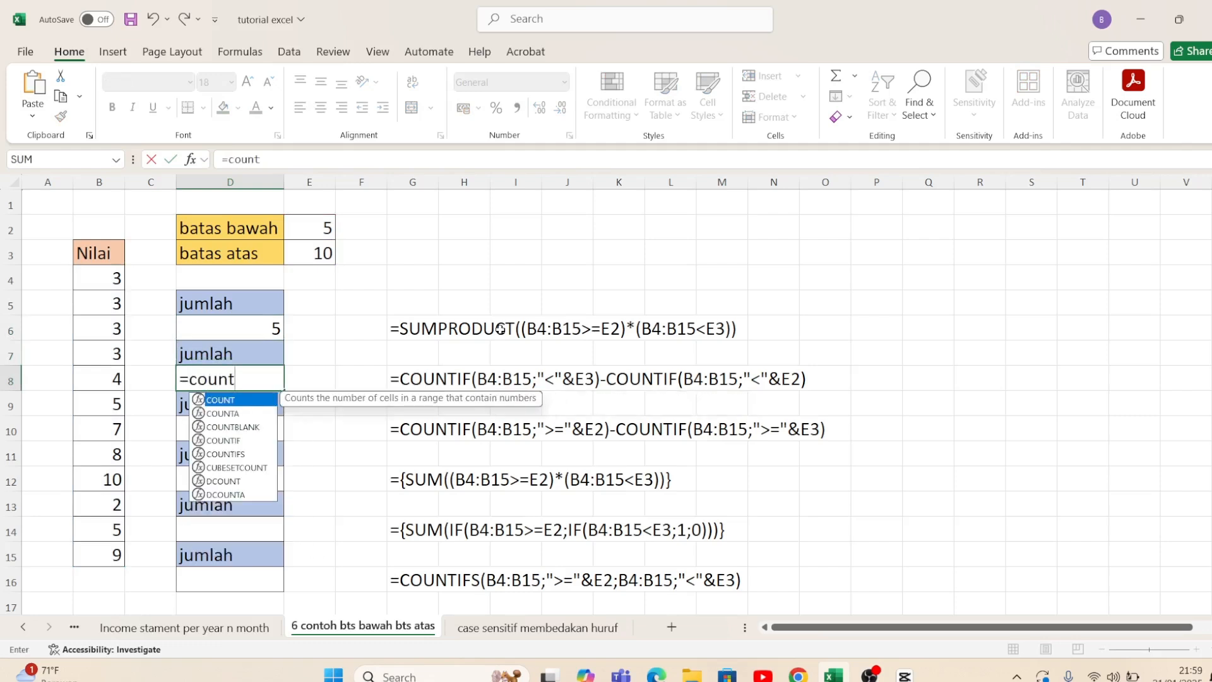
text(if()
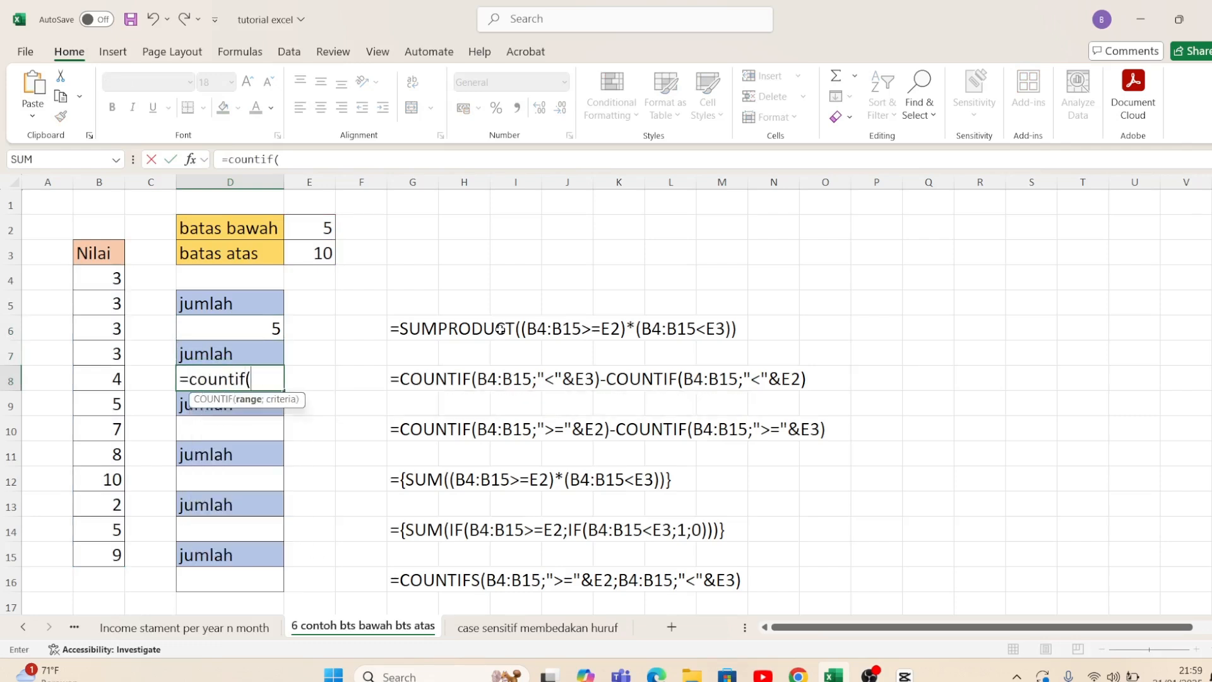
drag(90, 276, 101, 556)
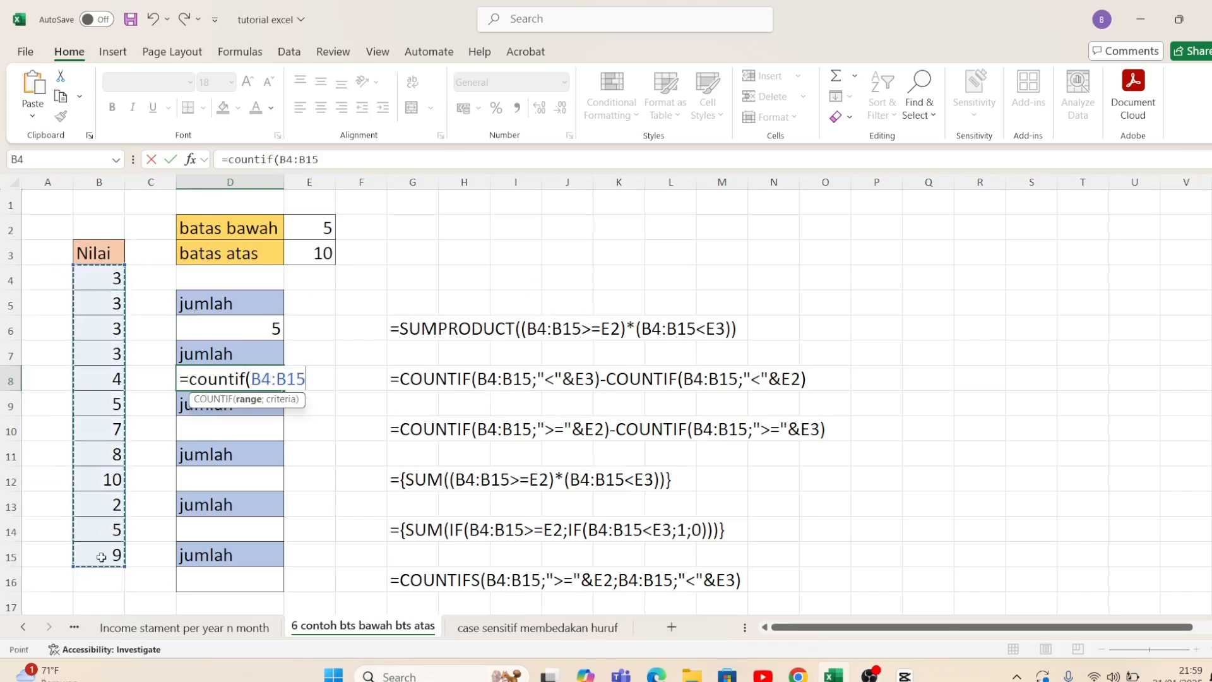
Step: Set the COUNTIF criterion in D8 to "<"&E3 and close the function's parenthesis
text(;)
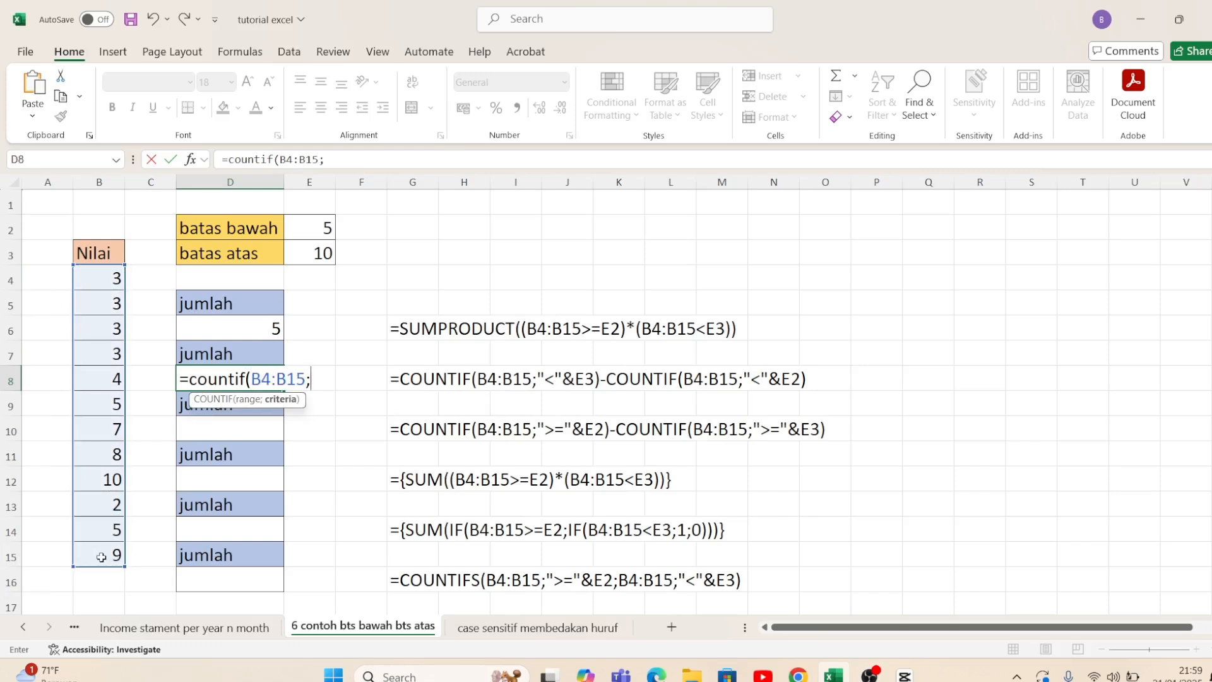
text("<)
text("&)
click(296, 254)
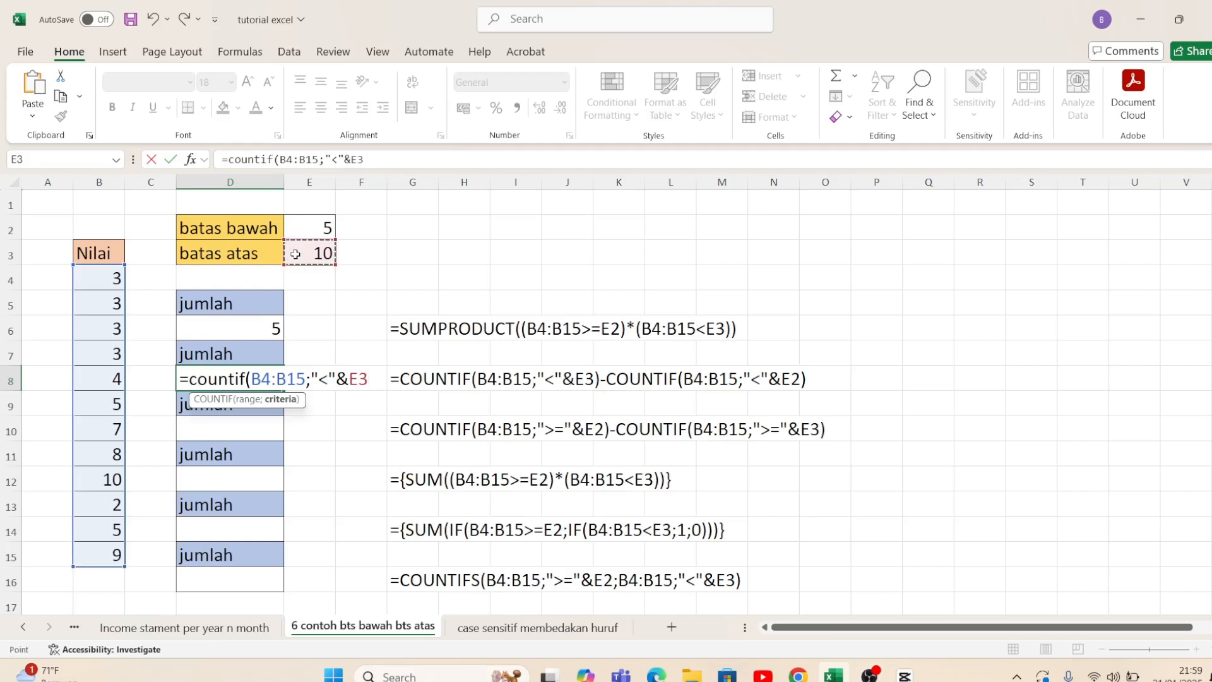
text())
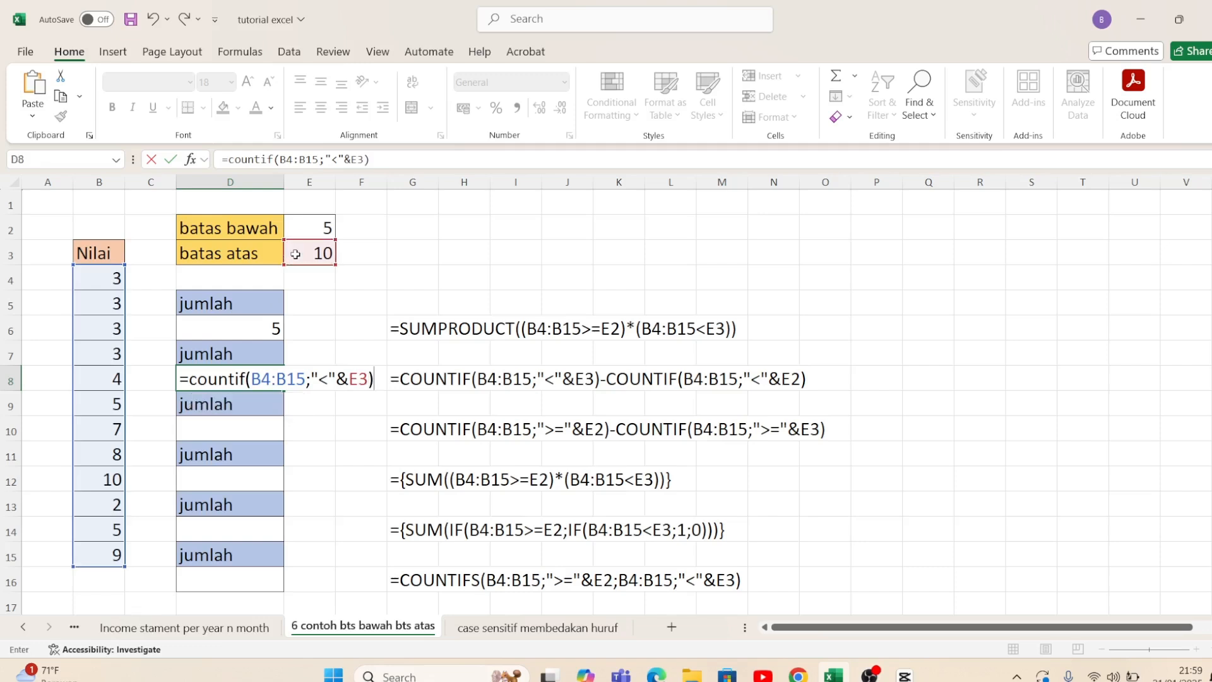
Step: Evaluate the COUNTIF part in place within the D8 formula to check its value, and restore the formula text
click(251, 379)
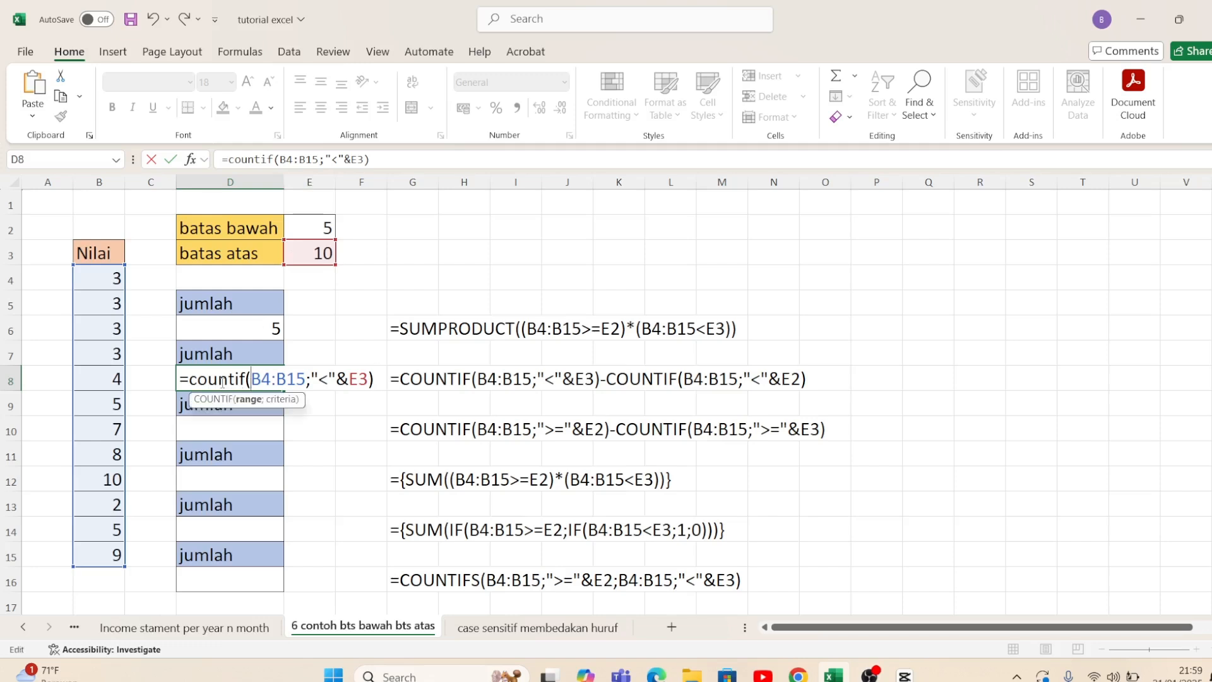
click(219, 379)
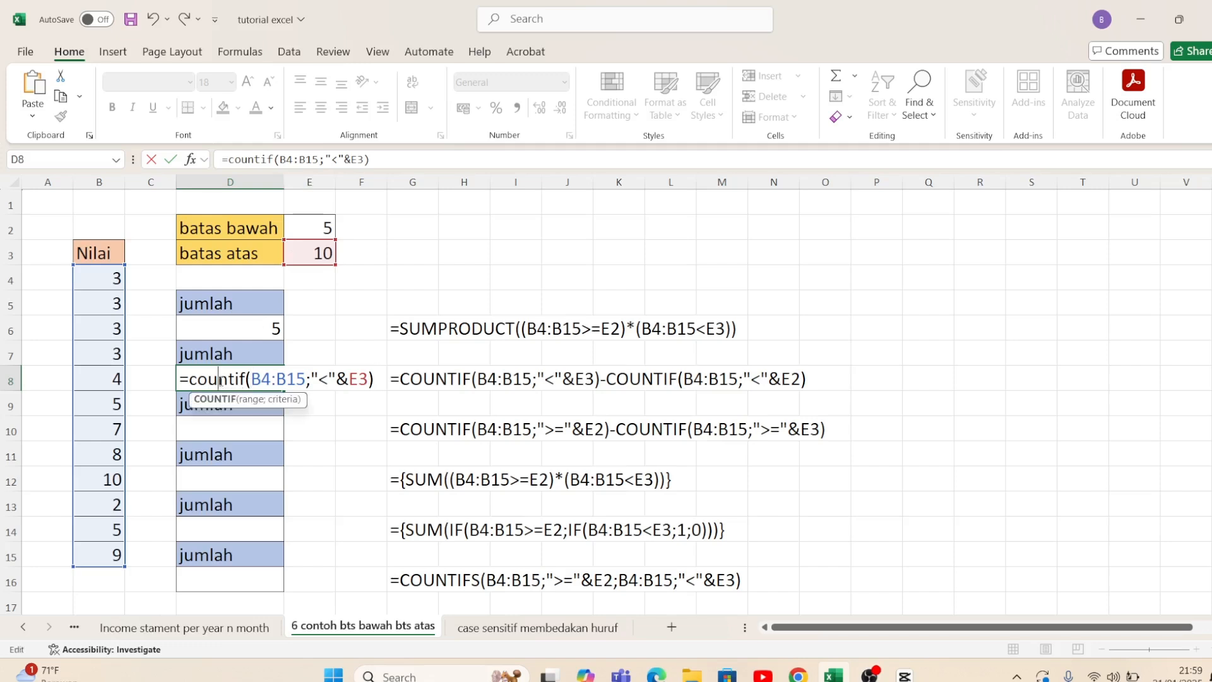
click(191, 382)
key(shift+End)
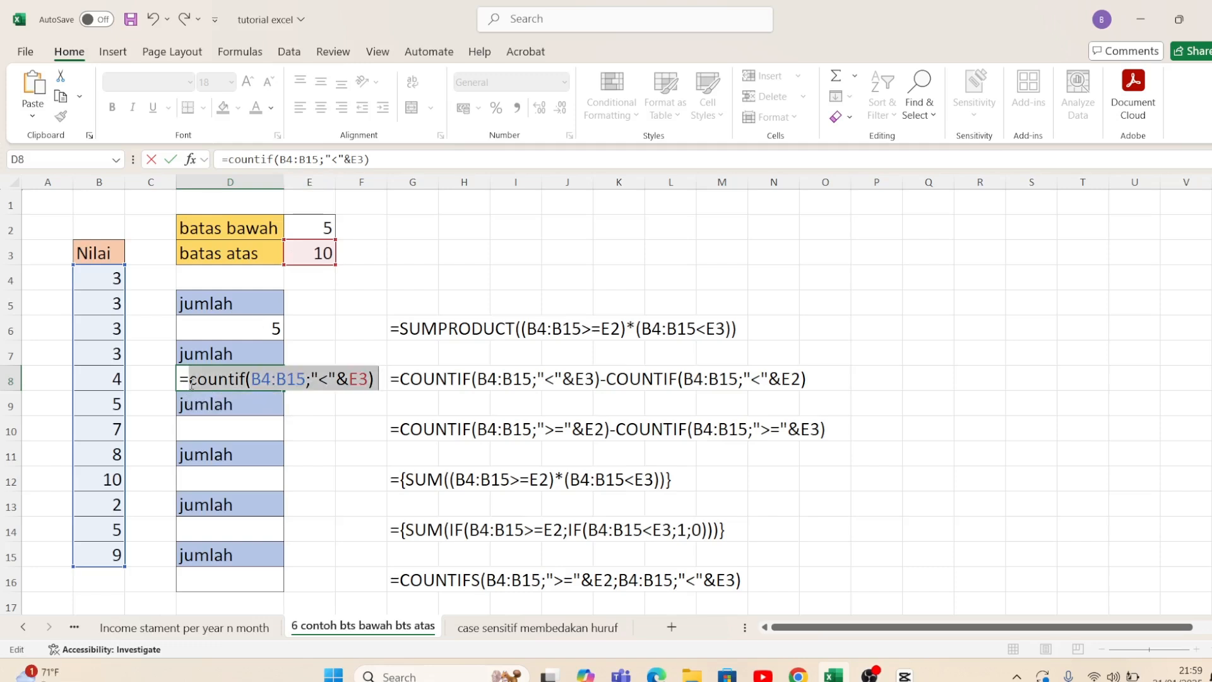
key(F9)
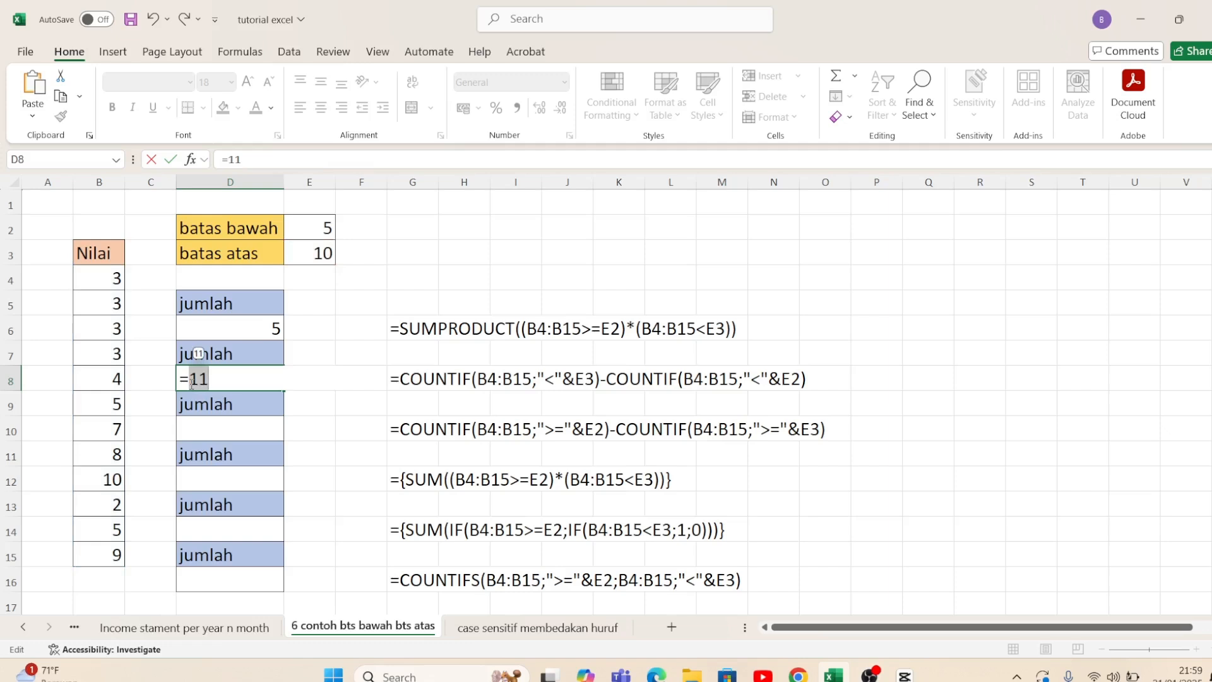
key(ctrl+z)
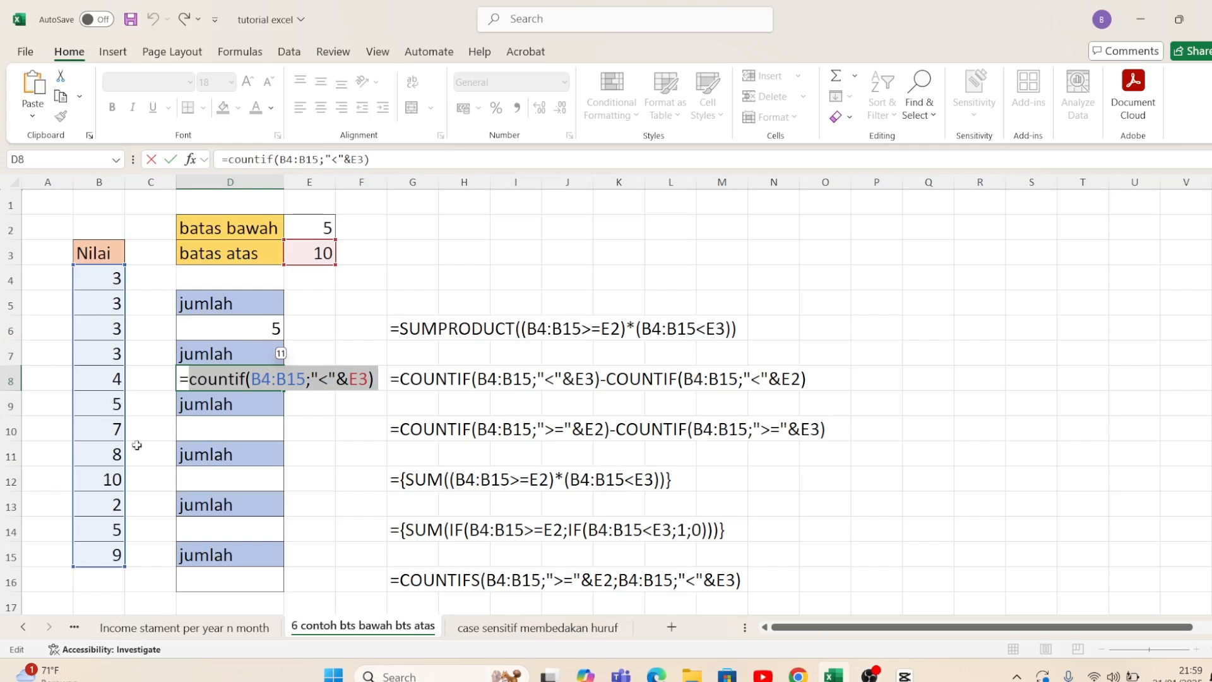
Step: Subtract a second COUNTIF with B4:B15 as its range in the D8 formula
click(376, 381)
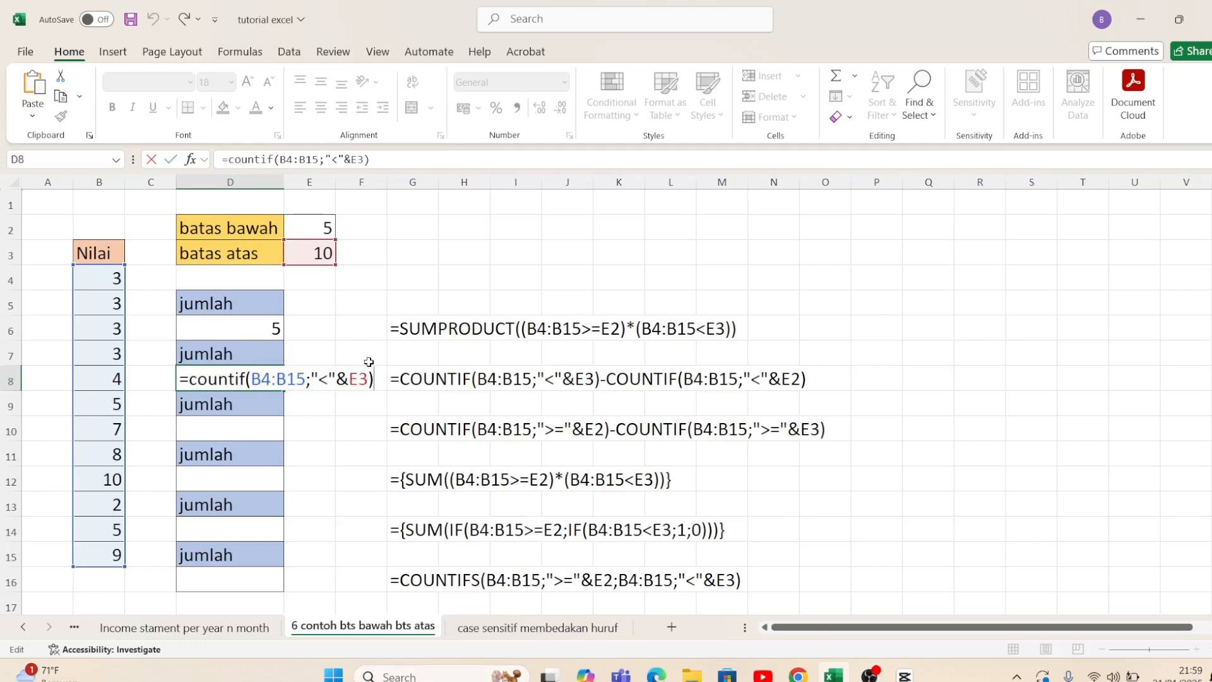
text(-)
text(coun)
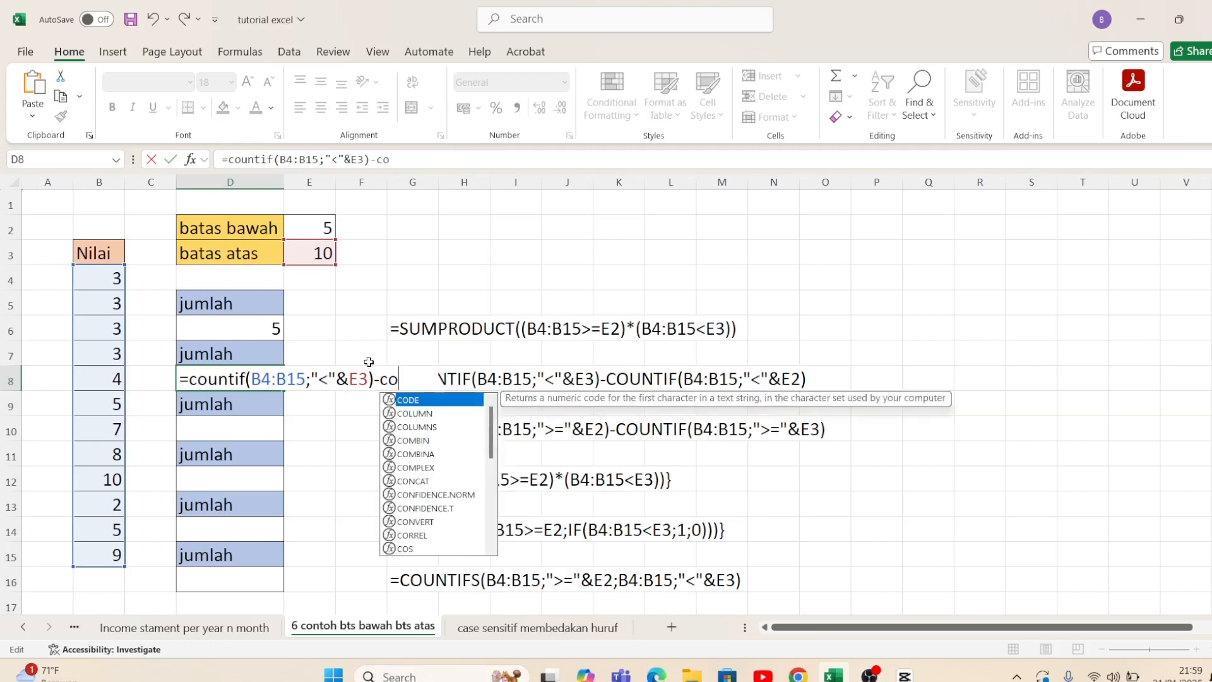
text(tif)
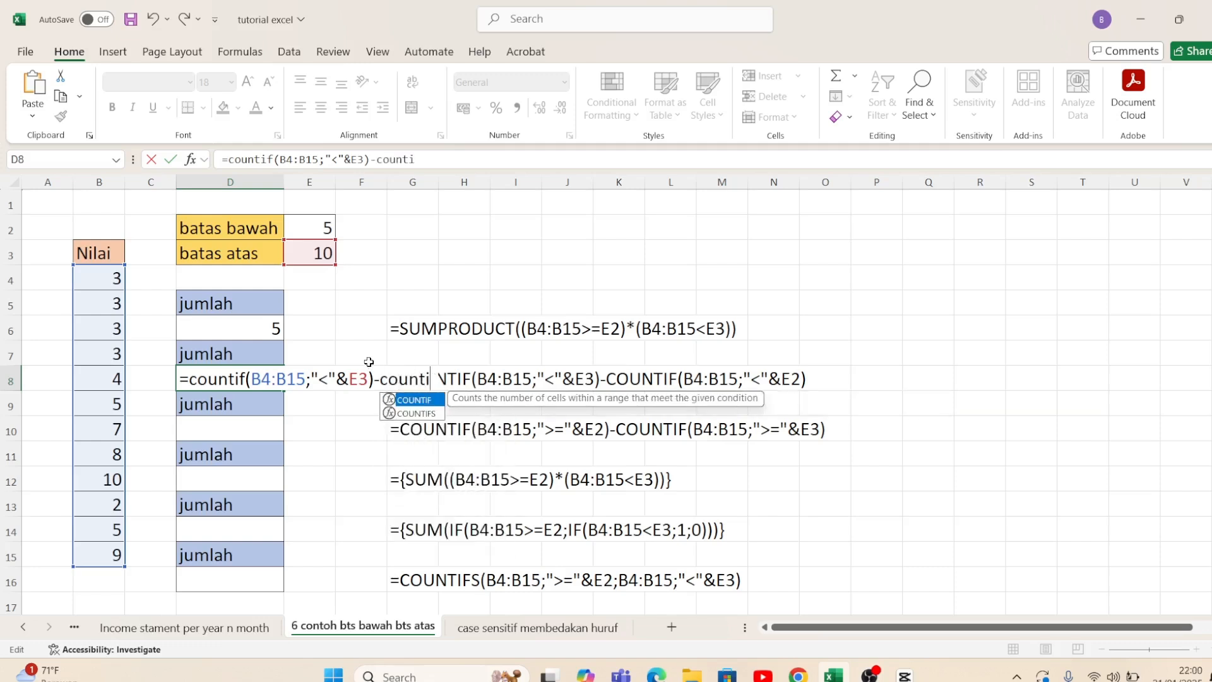
text(()
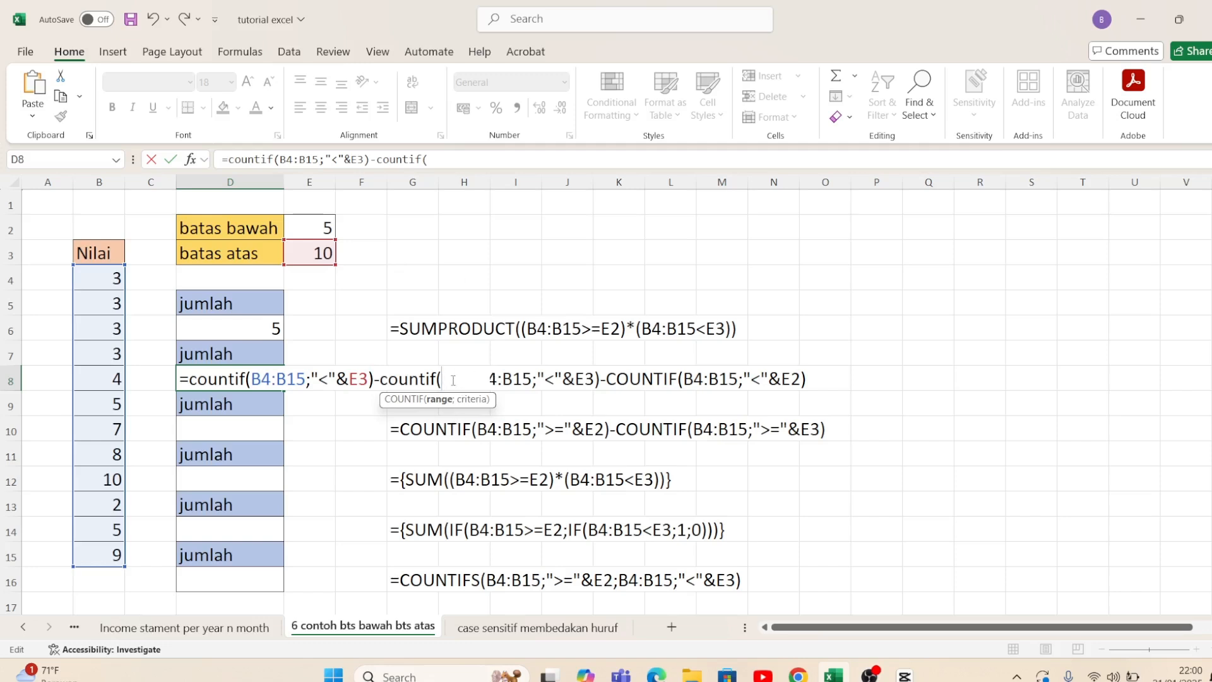
click(103, 279)
drag(103, 278, 104, 547)
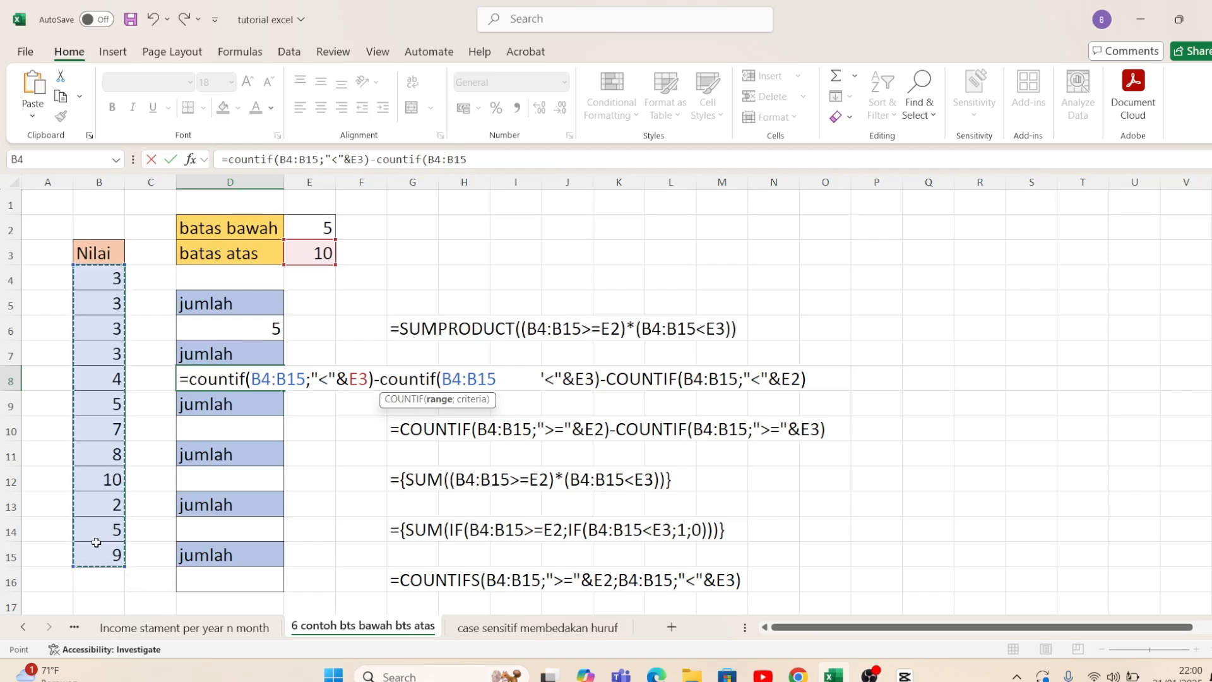
text(;)
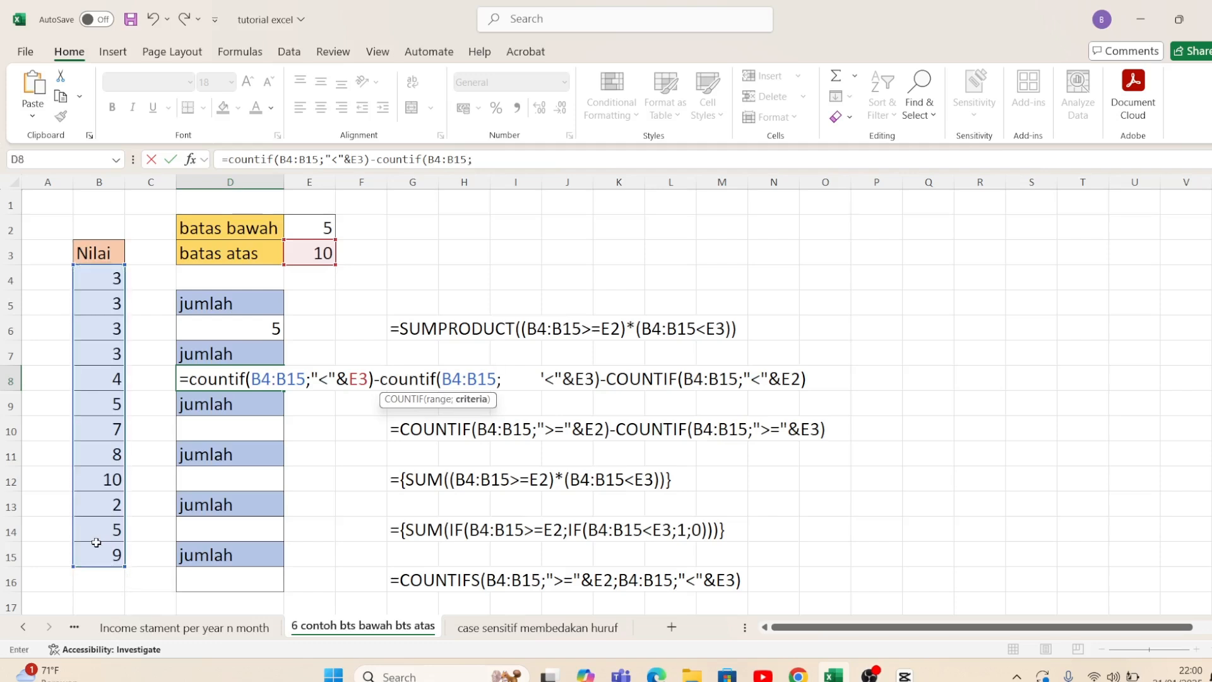
text("<"&)
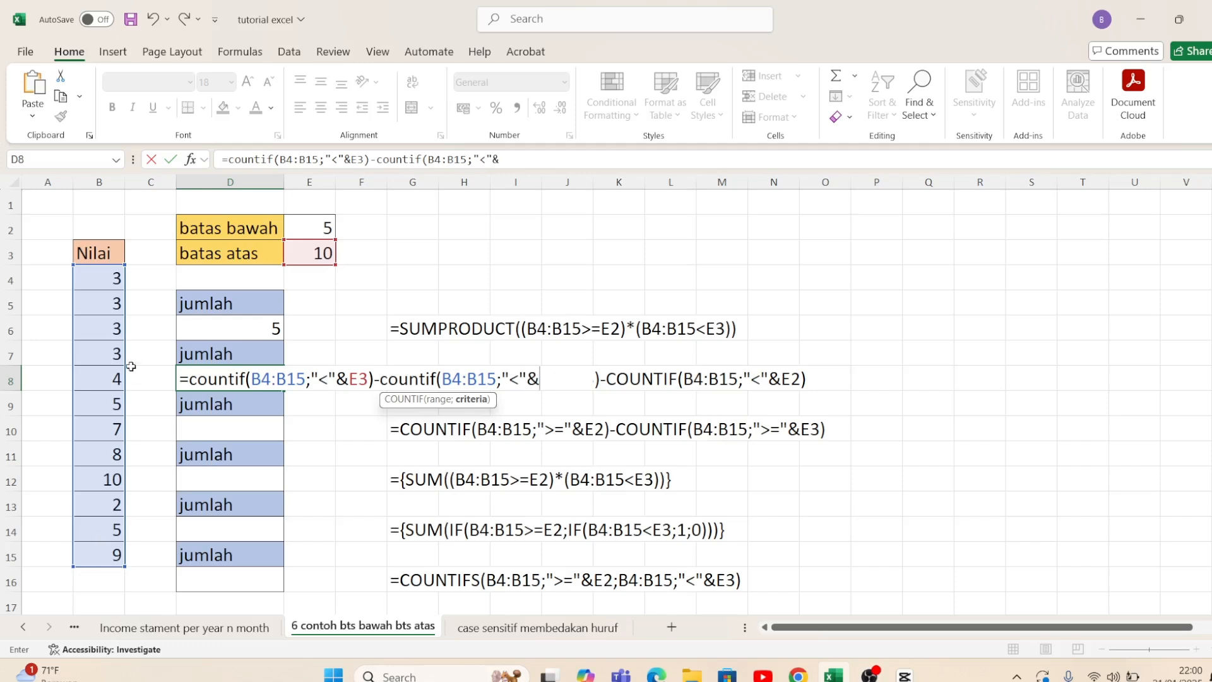
Step: Set the second COUNTIF's criterion in D8 to "<"&E2 and complete the formula
click(325, 233)
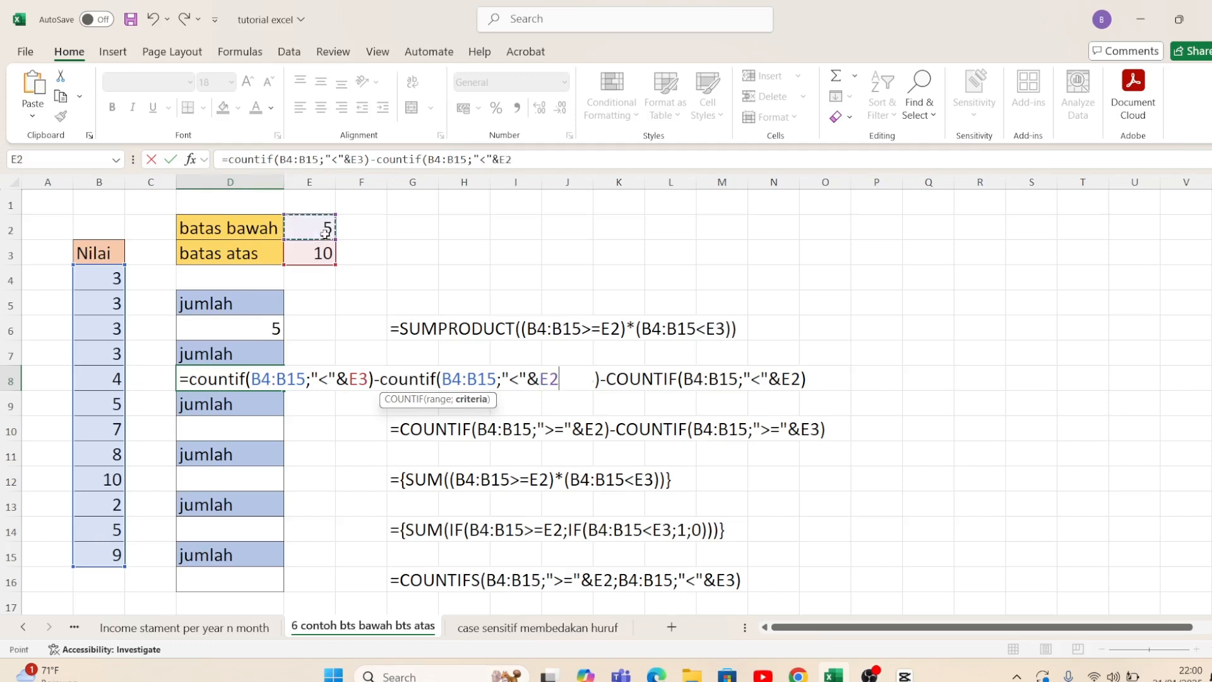
text())
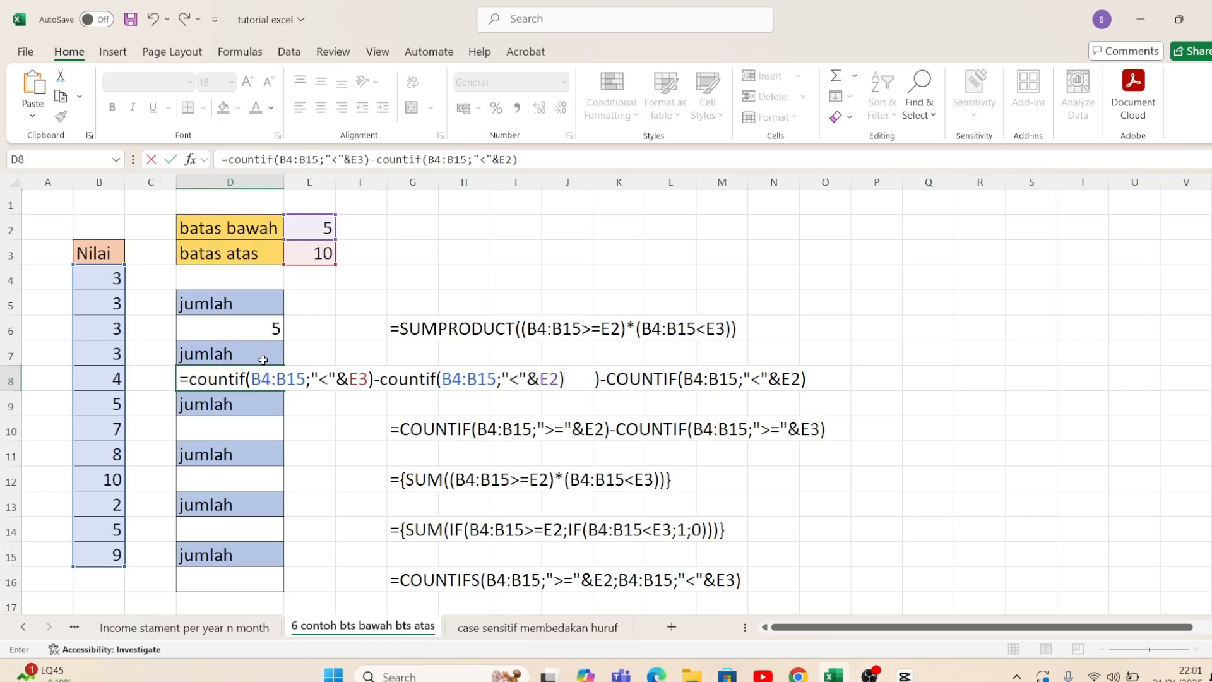
key(Return)
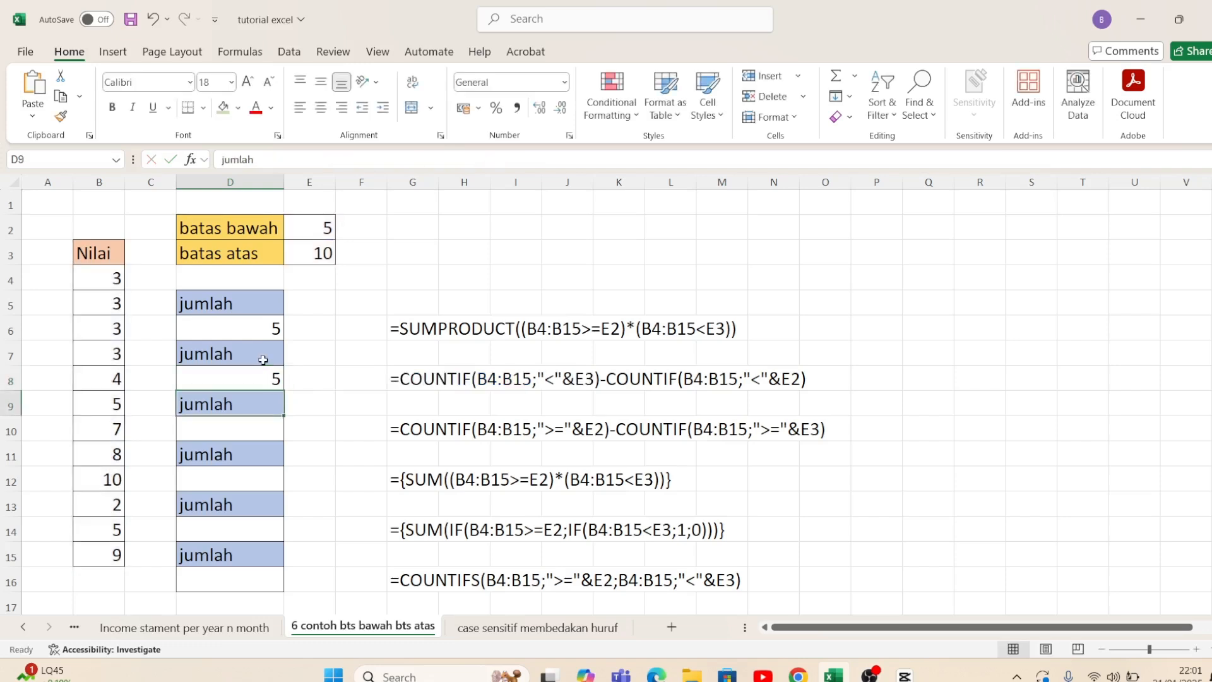
key(Up)
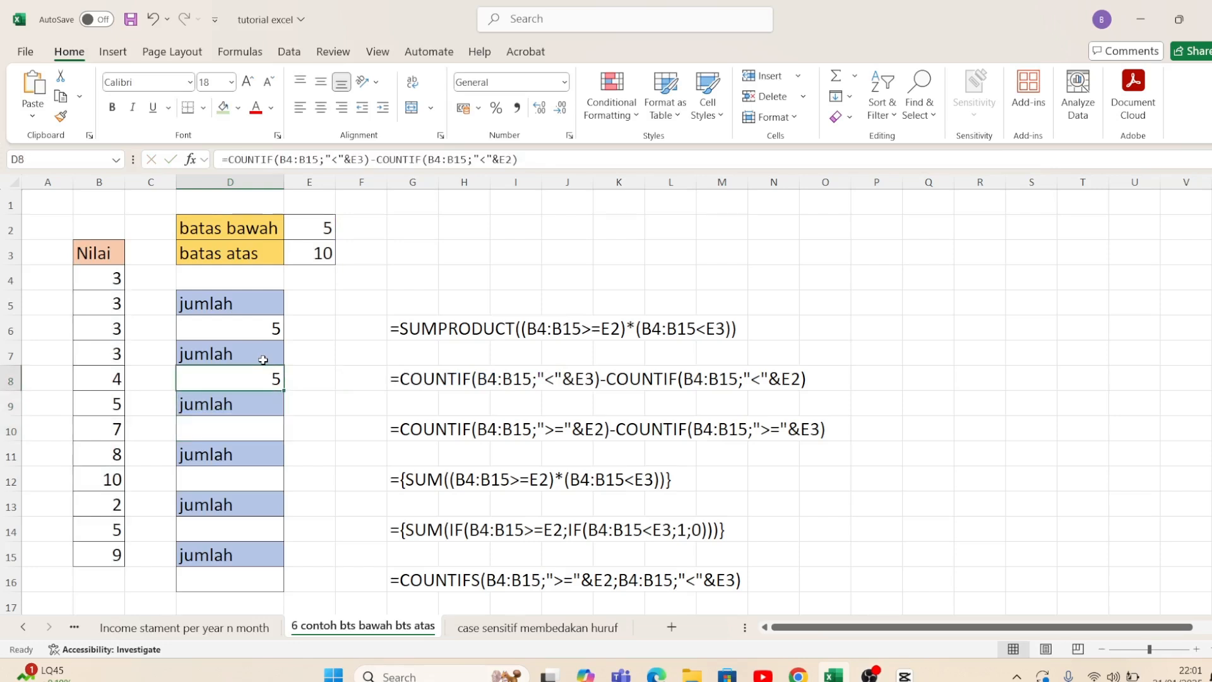
Step: Start a COUNTIF formula in D10 with B4:B15 as its range
key(Down)
key(Down)
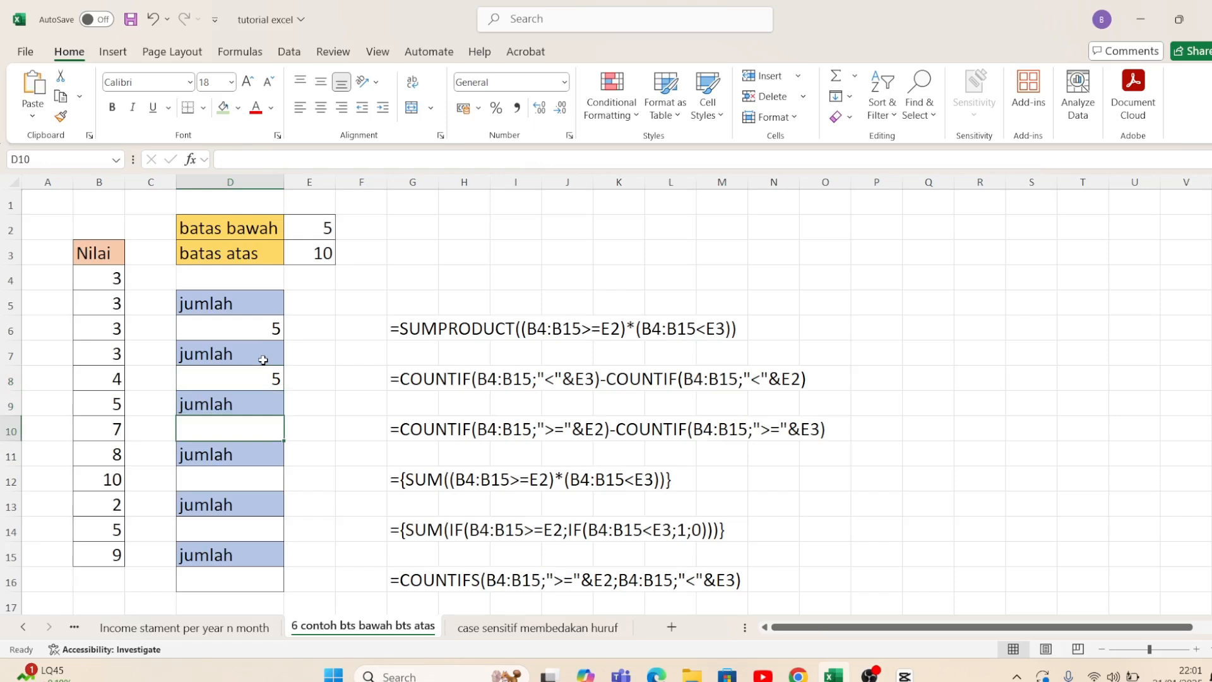
text(=countif()
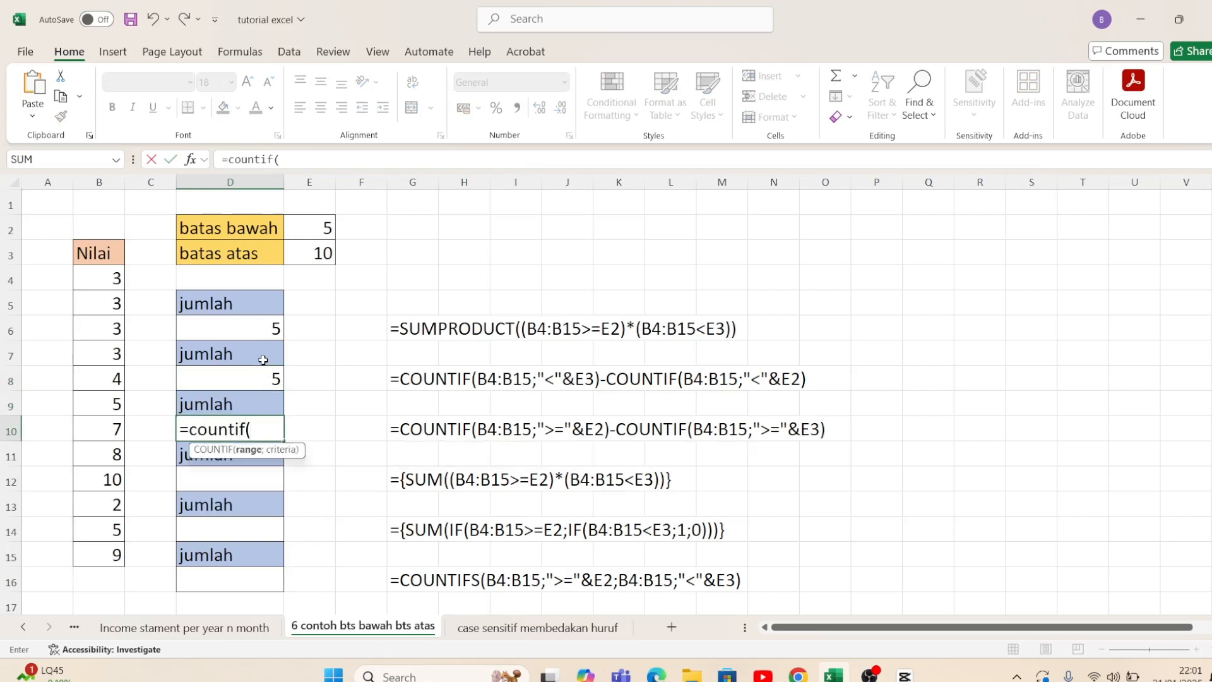
drag(112, 280, 103, 555)
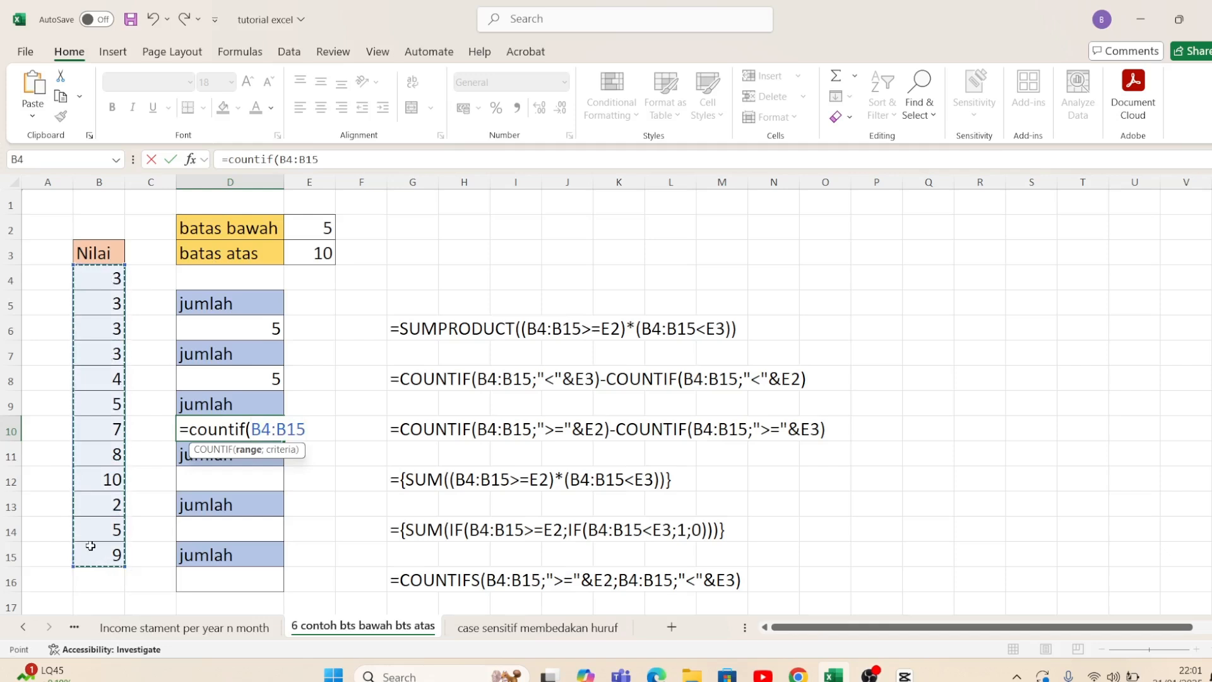
text(;)
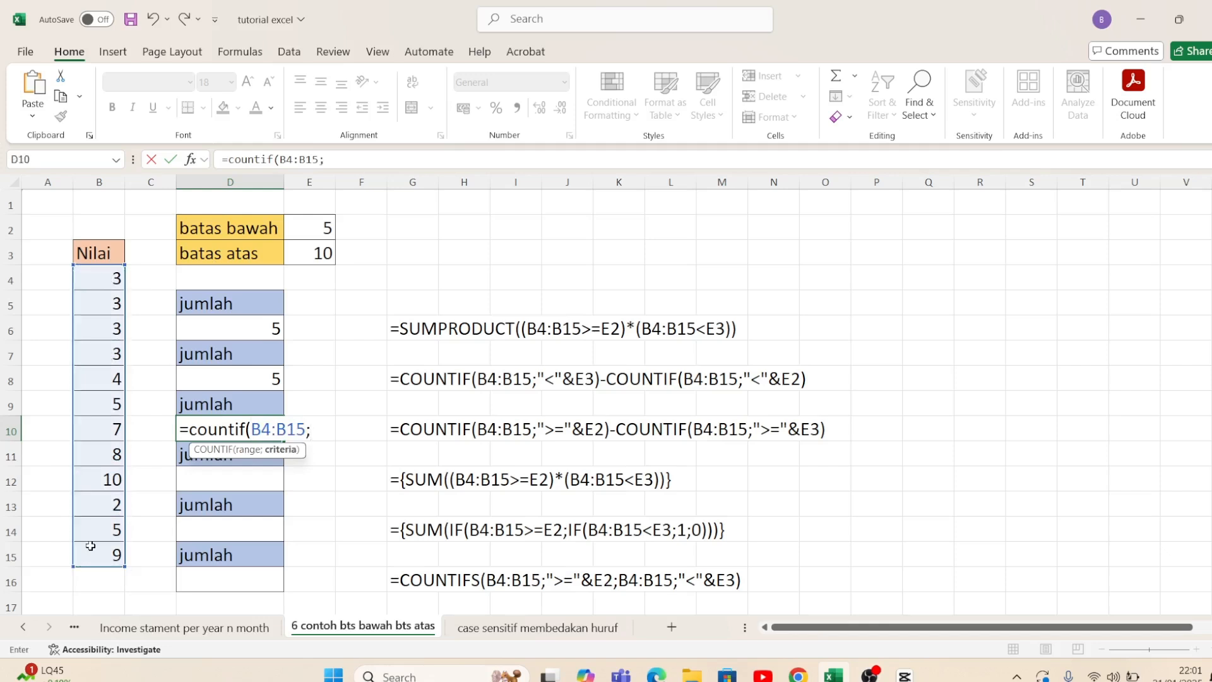
text(">="&)
Step: Set the COUNTIF criterion in D10 to ">="&E2 and close the function's parenthesis
click(324, 228)
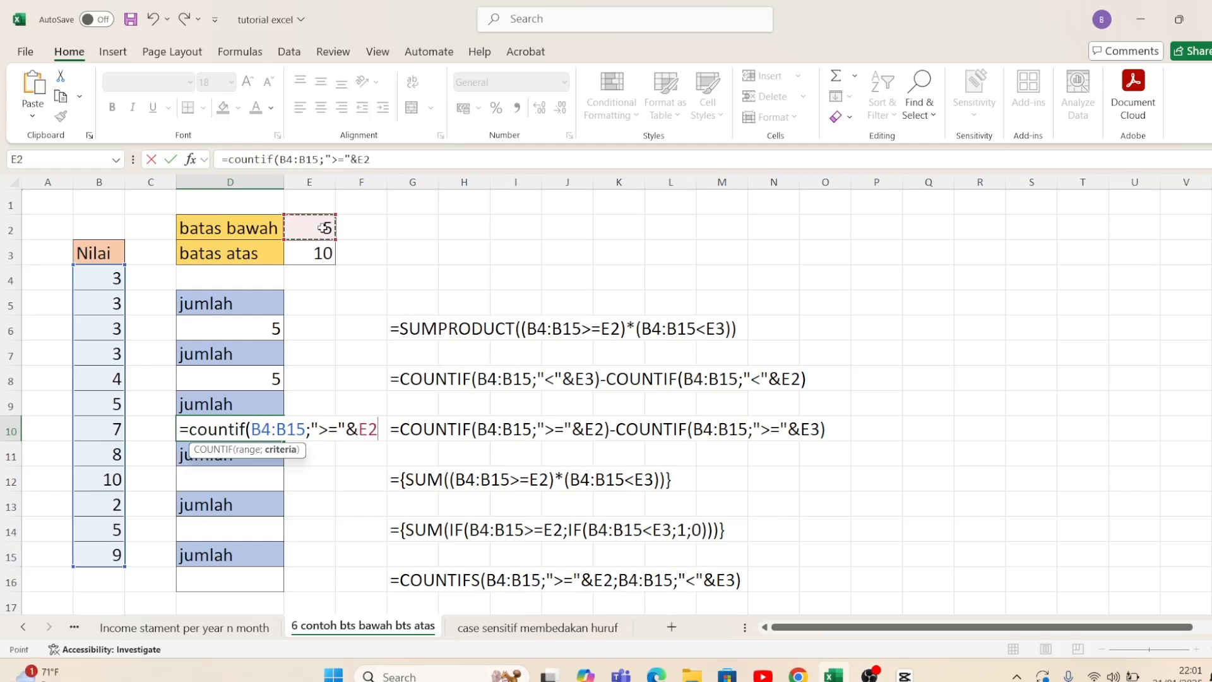
text())
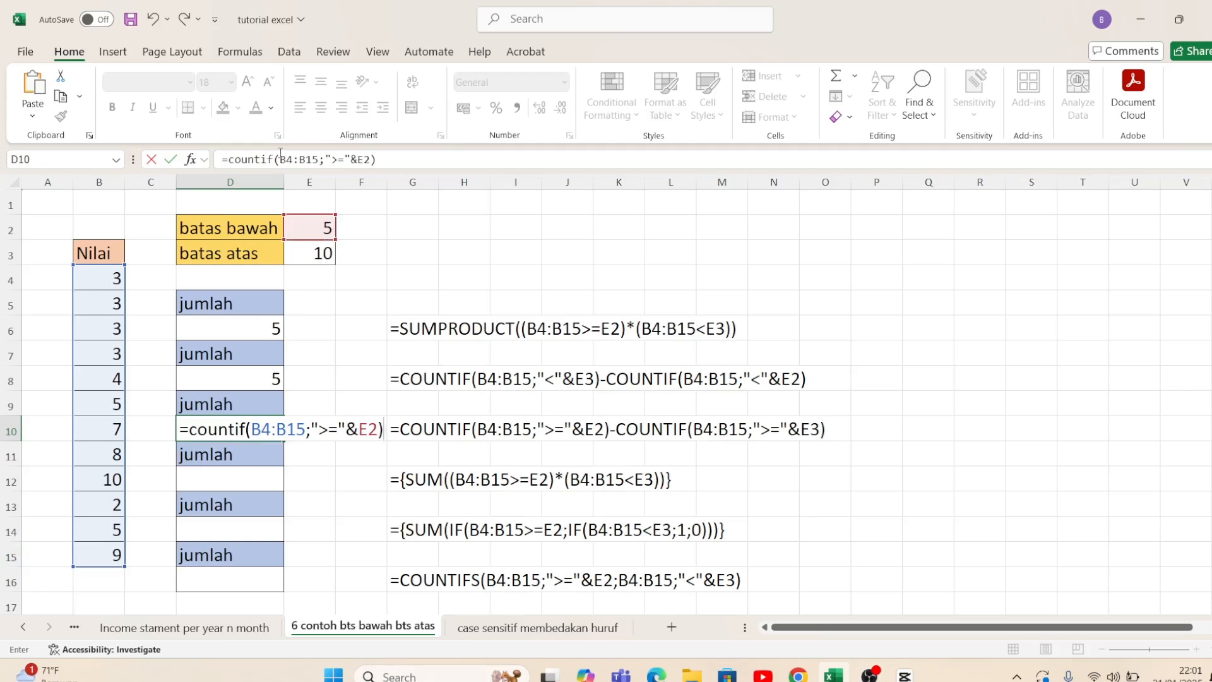
Step: Evaluate the COUNTIF part in place within the D10 formula to check its value, and restore the formula text
click(245, 160)
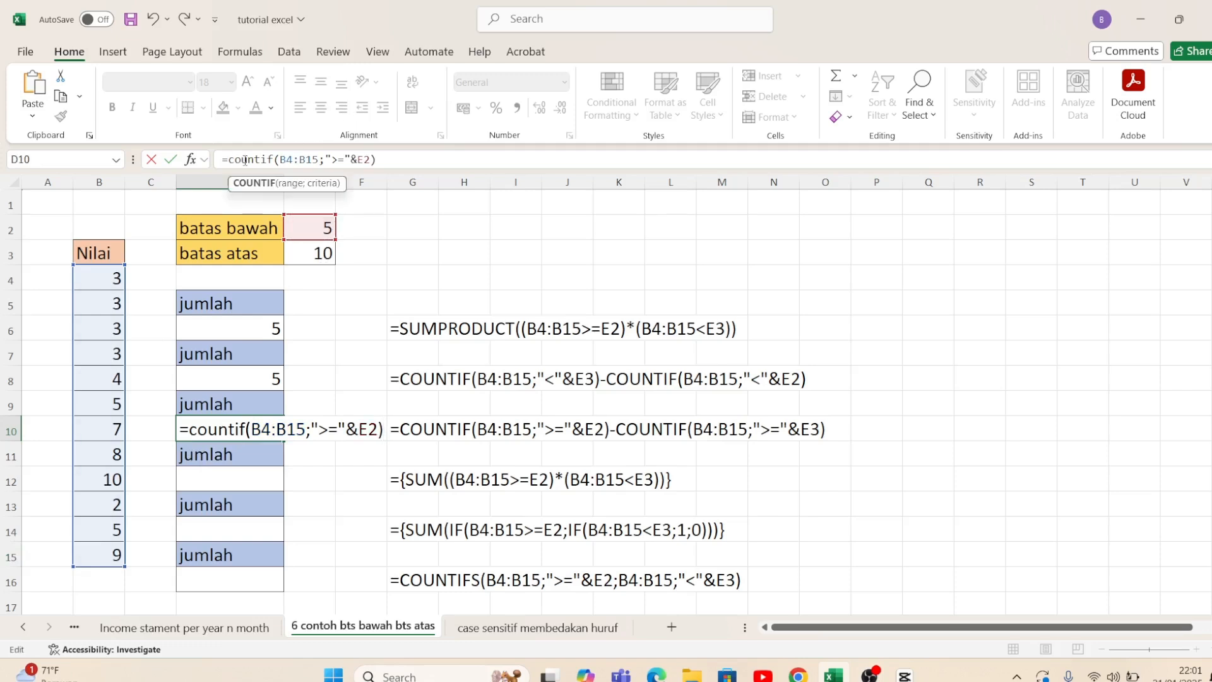
key(Left)
key(Left)
key(shift+End)
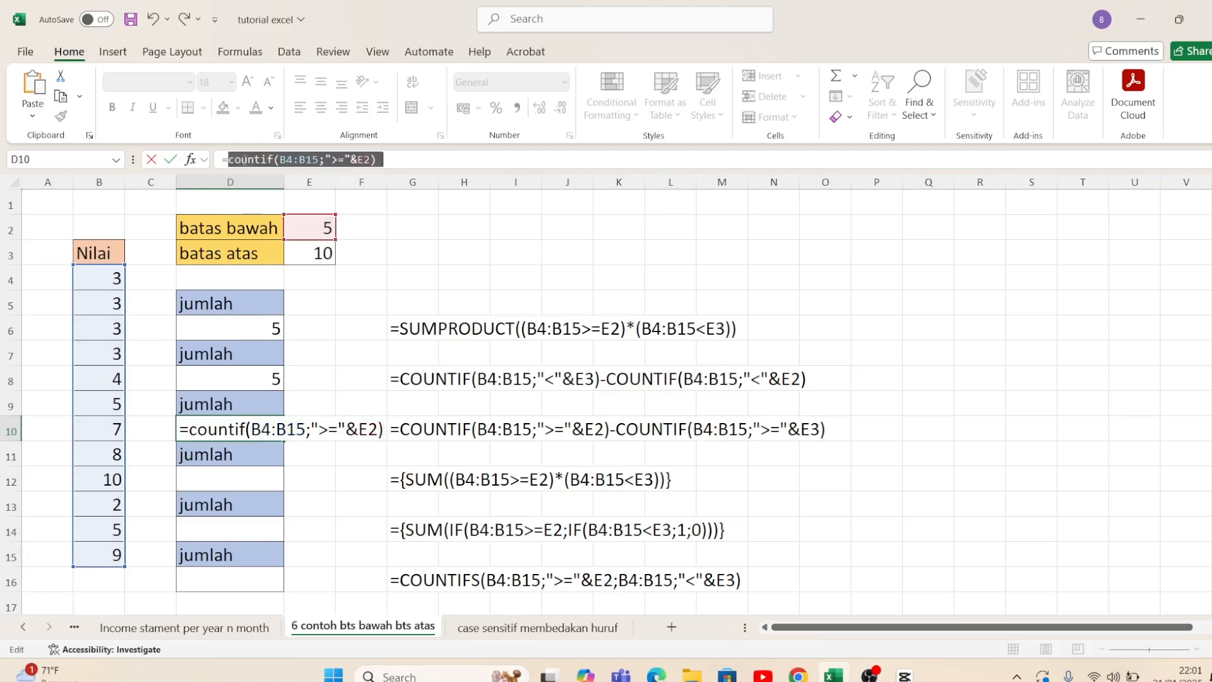
key(F9)
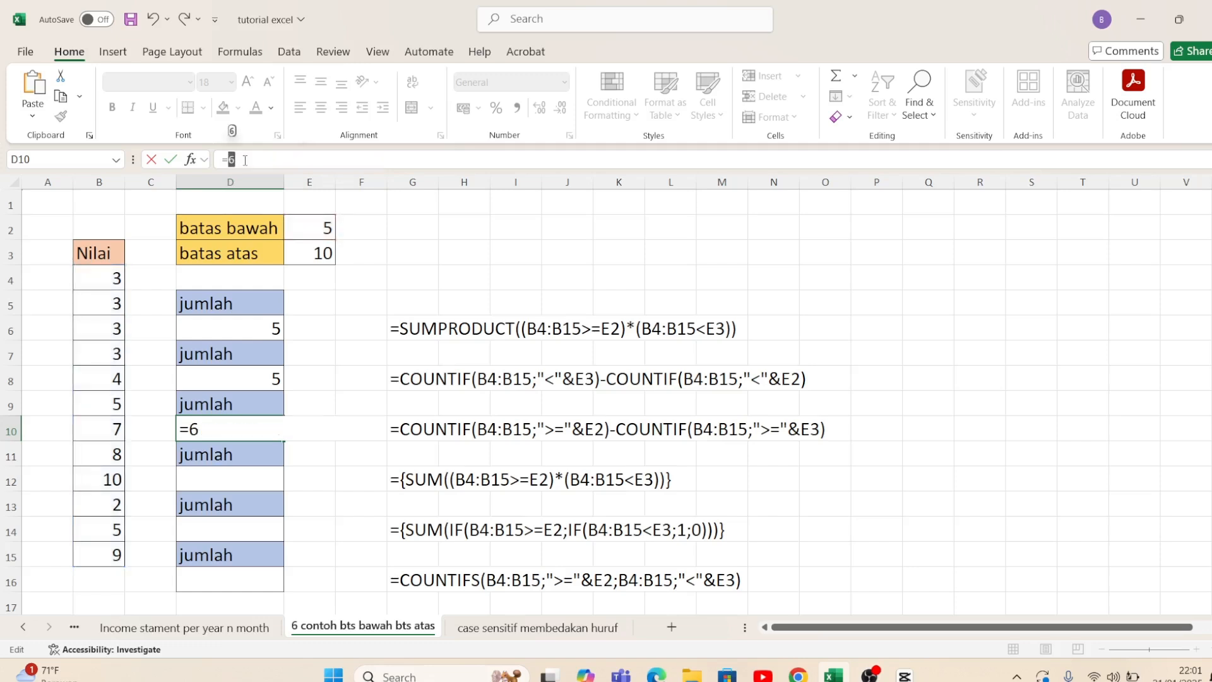
key(ctrl+z)
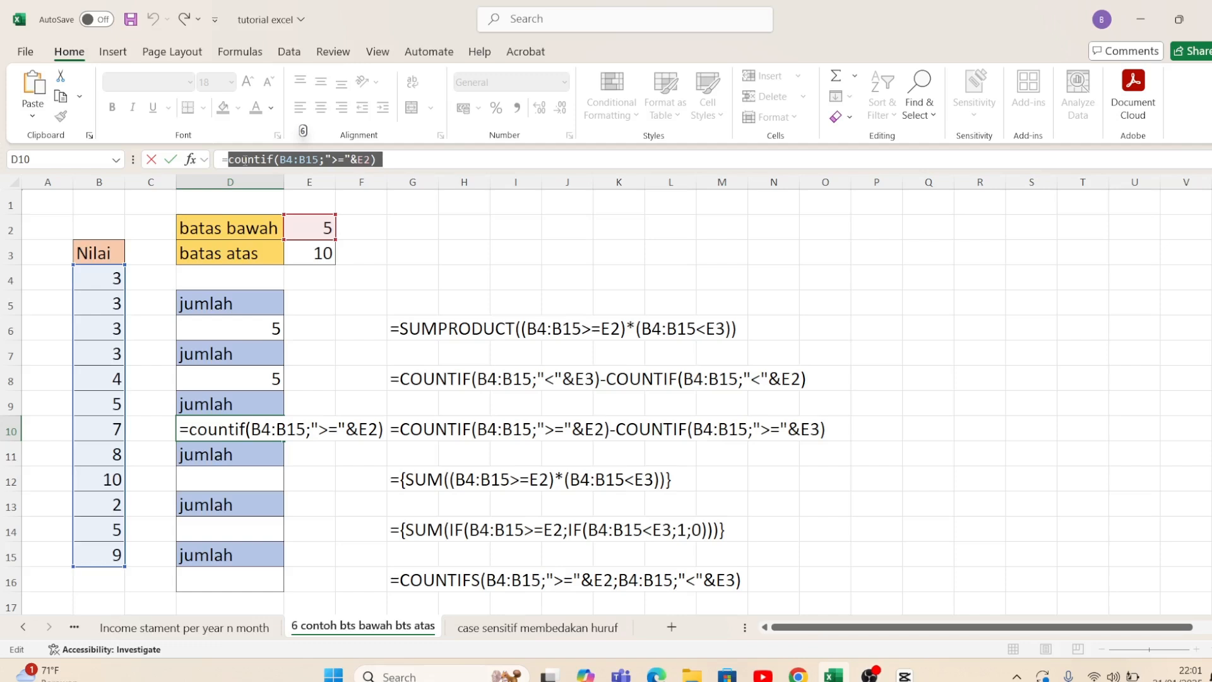
Step: Subtract a second COUNTIF with B4:B15 as its range in the D10 formula
click(390, 166)
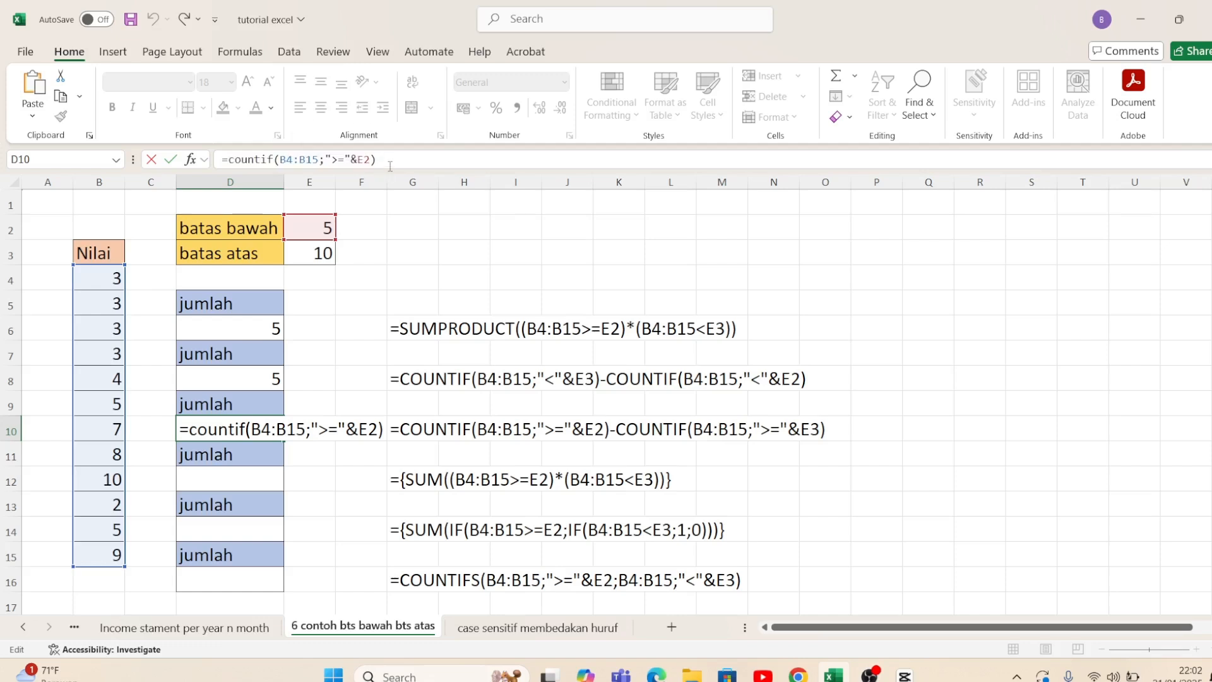
text(-cou)
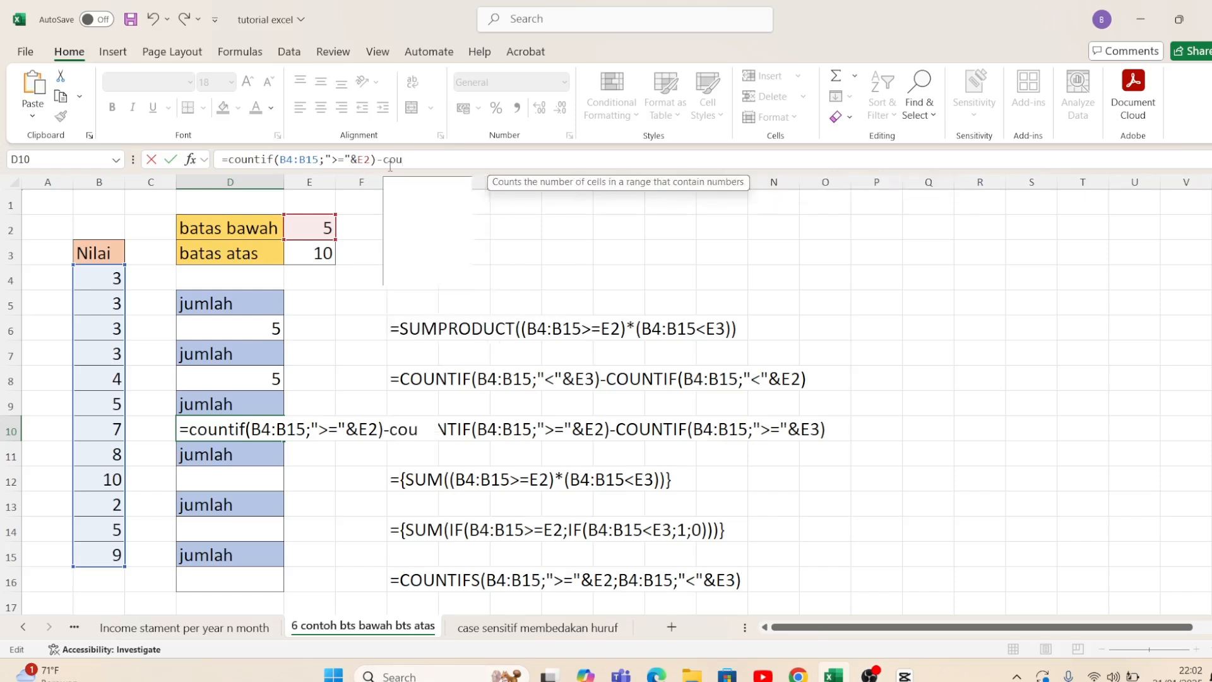
text(ntif)
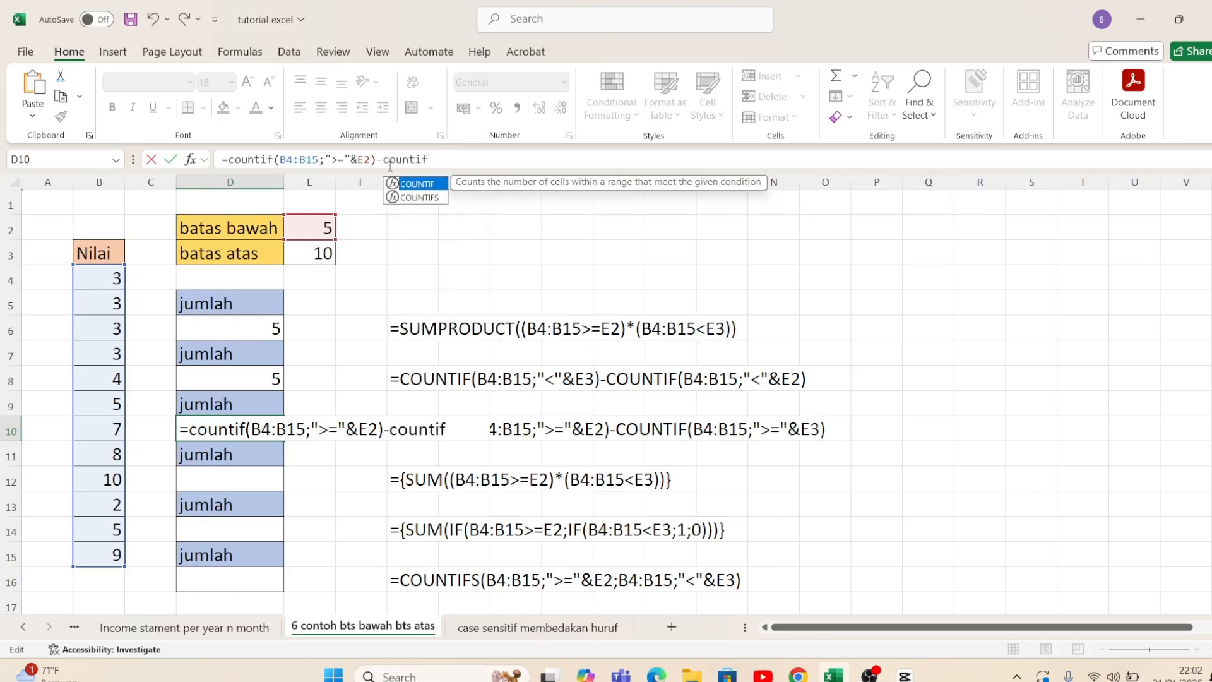
text(()
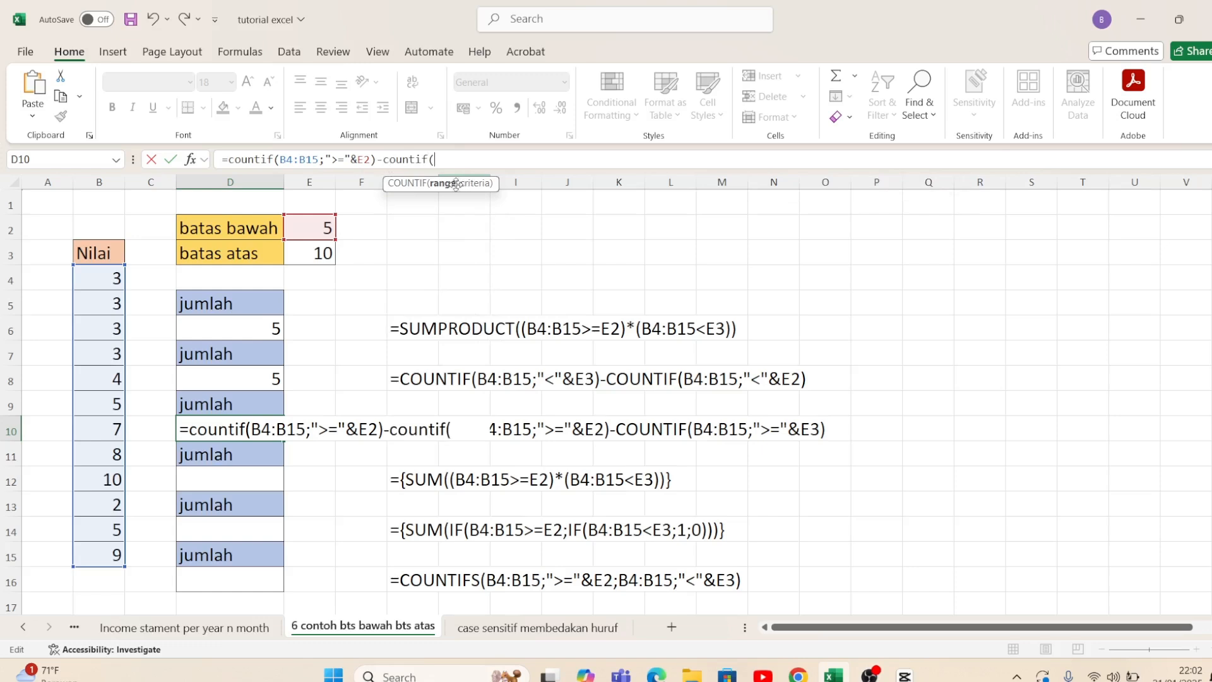
drag(110, 278, 100, 548)
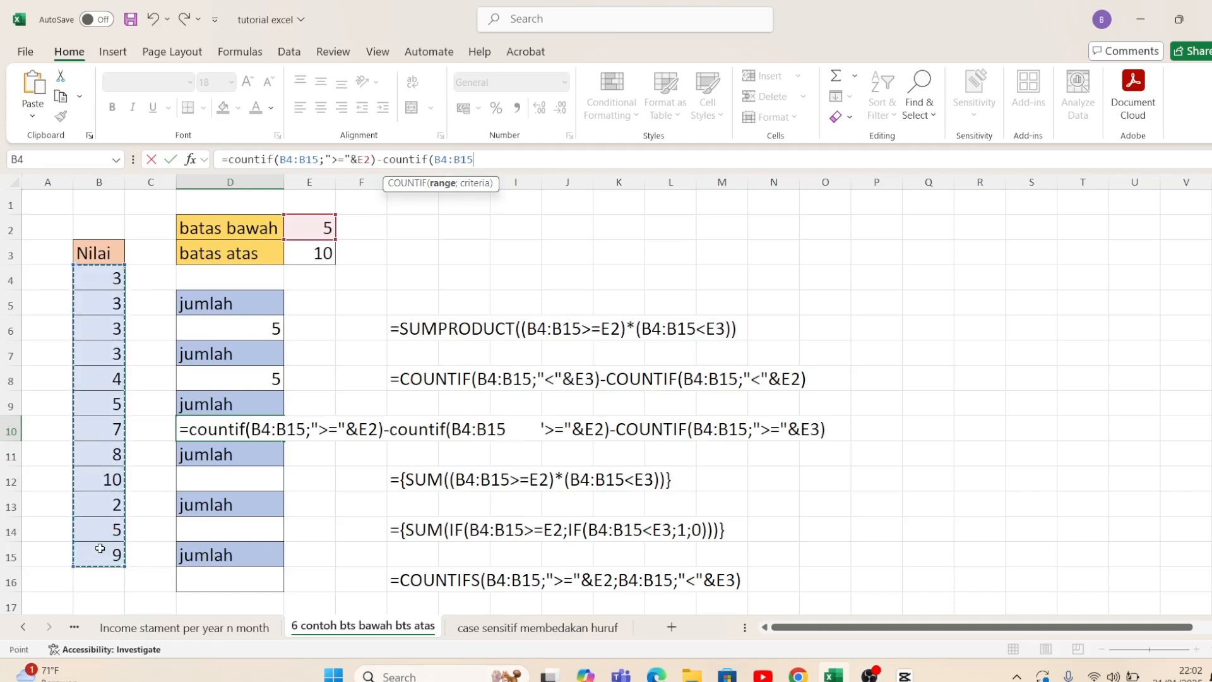
text(;)
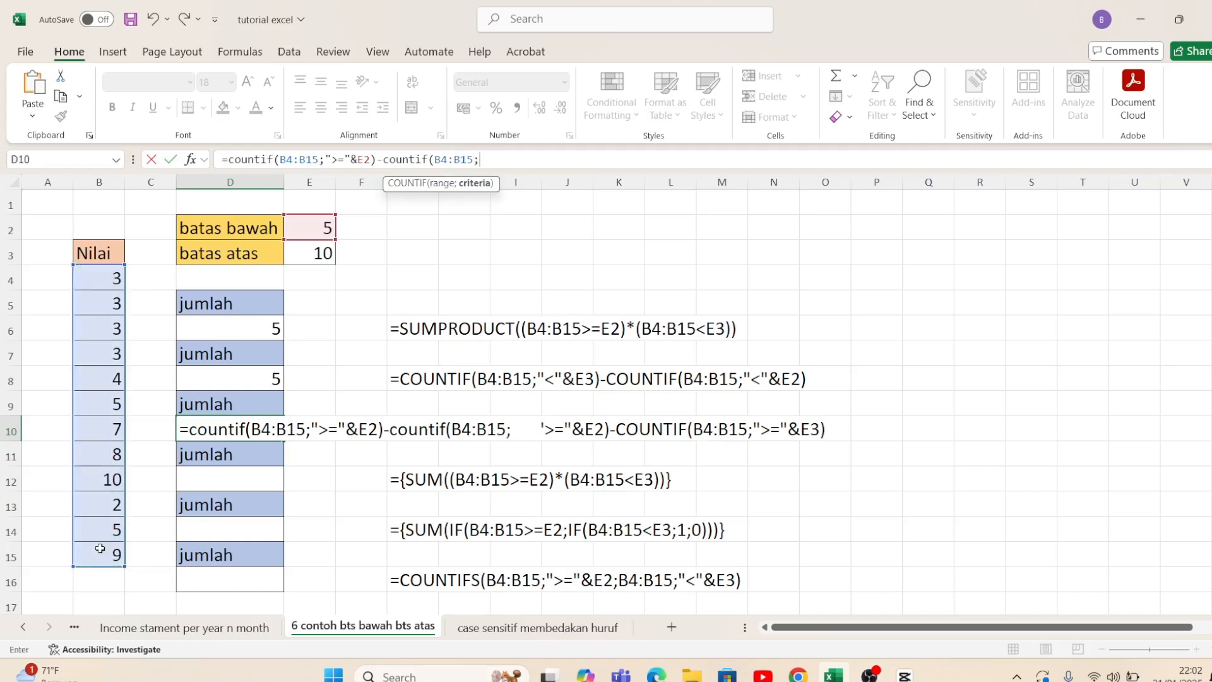
text(">="&)
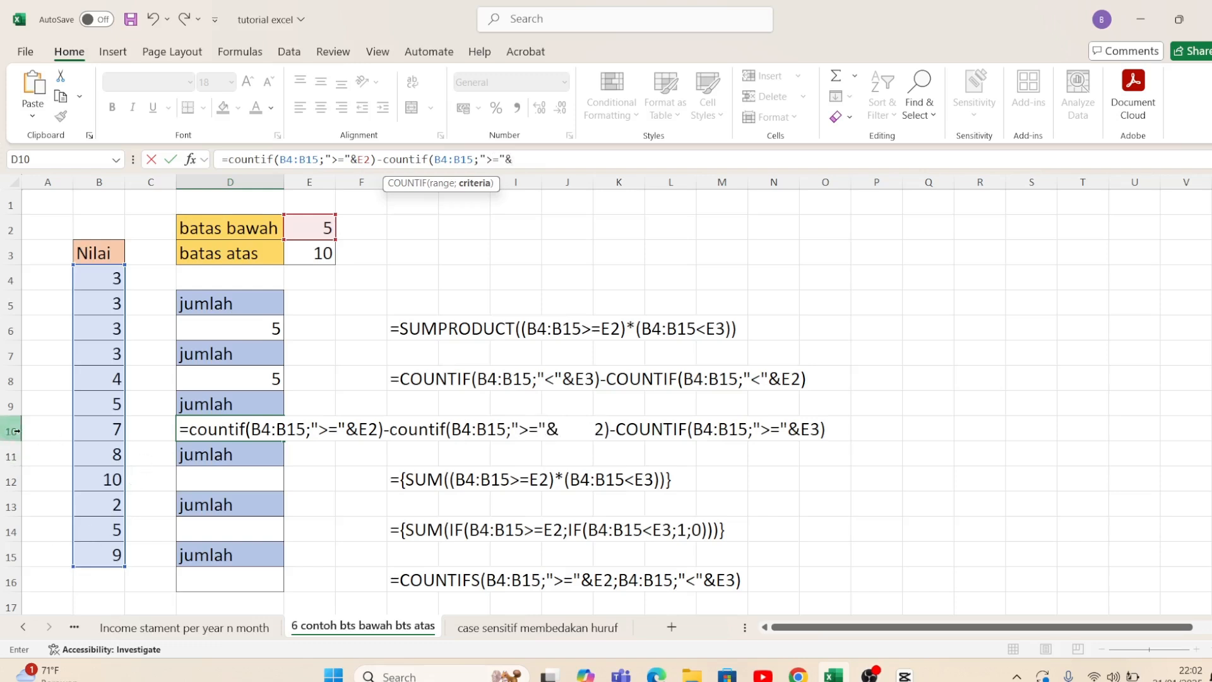
Step: Set the second COUNTIF's criterion in D10 to ">="&E3 and complete the formula
click(323, 256)
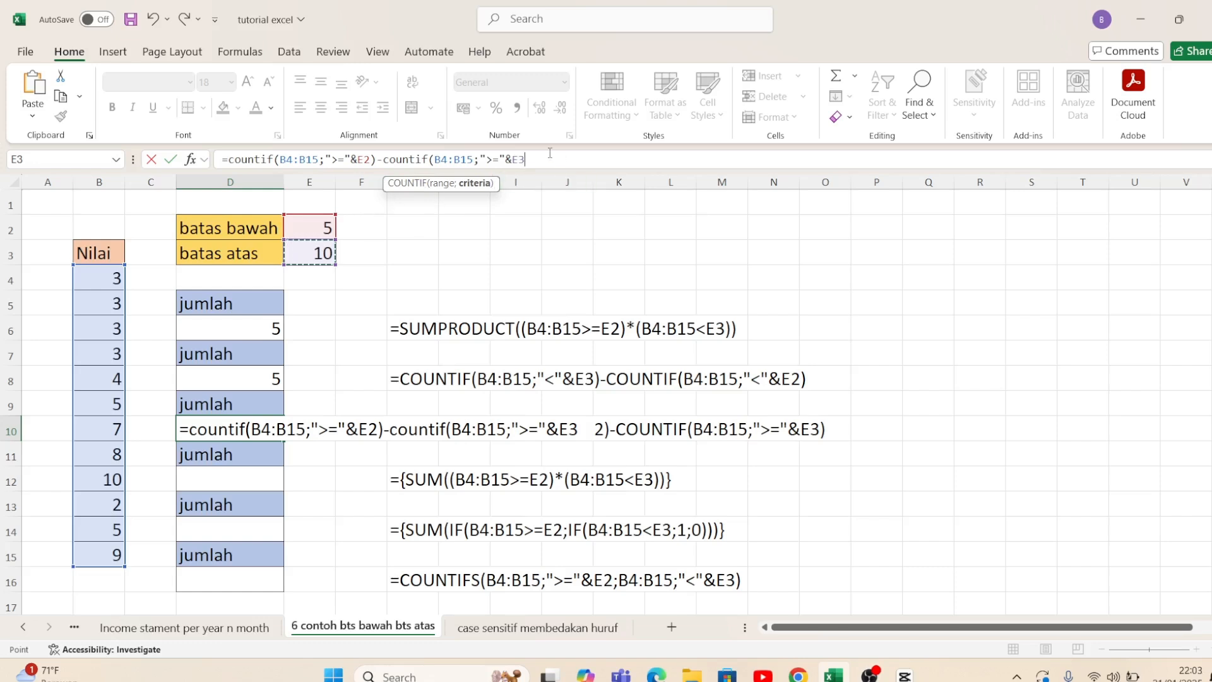
text())
key(Return)
Step: Start a SUM formula in D12 that tests whether B4:B15 is greater than or equal to E2
key(Down)
key(Down)
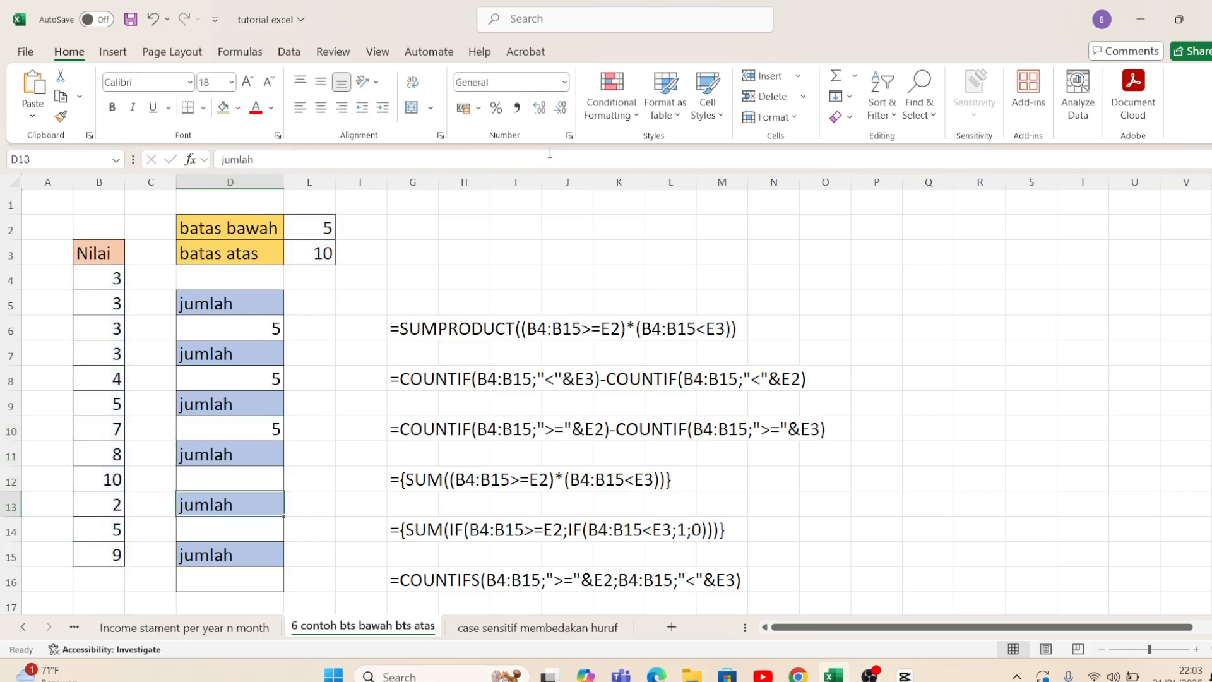
key(Up)
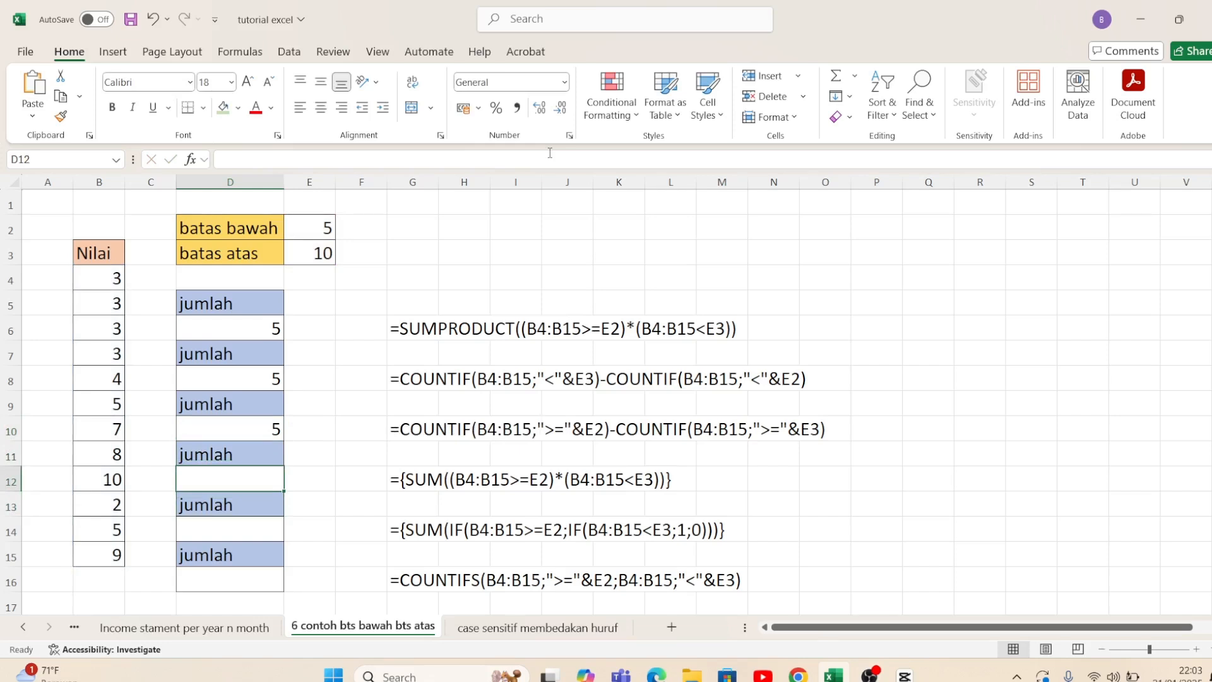
text(=)
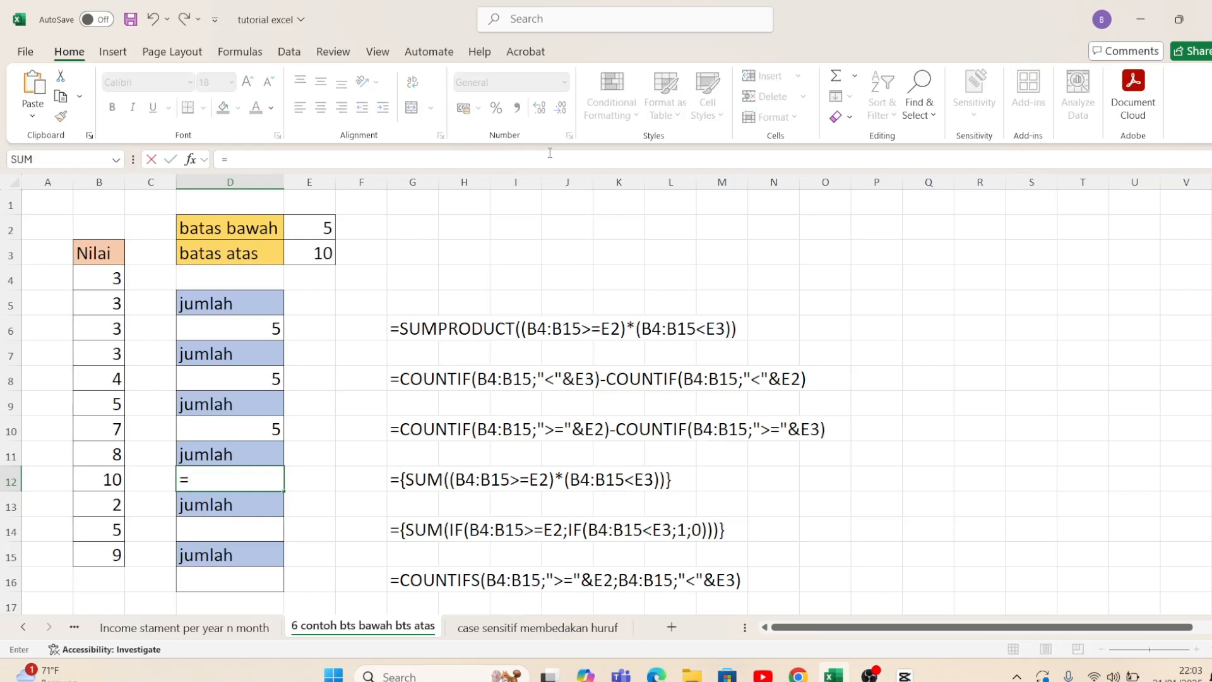
text(sum()
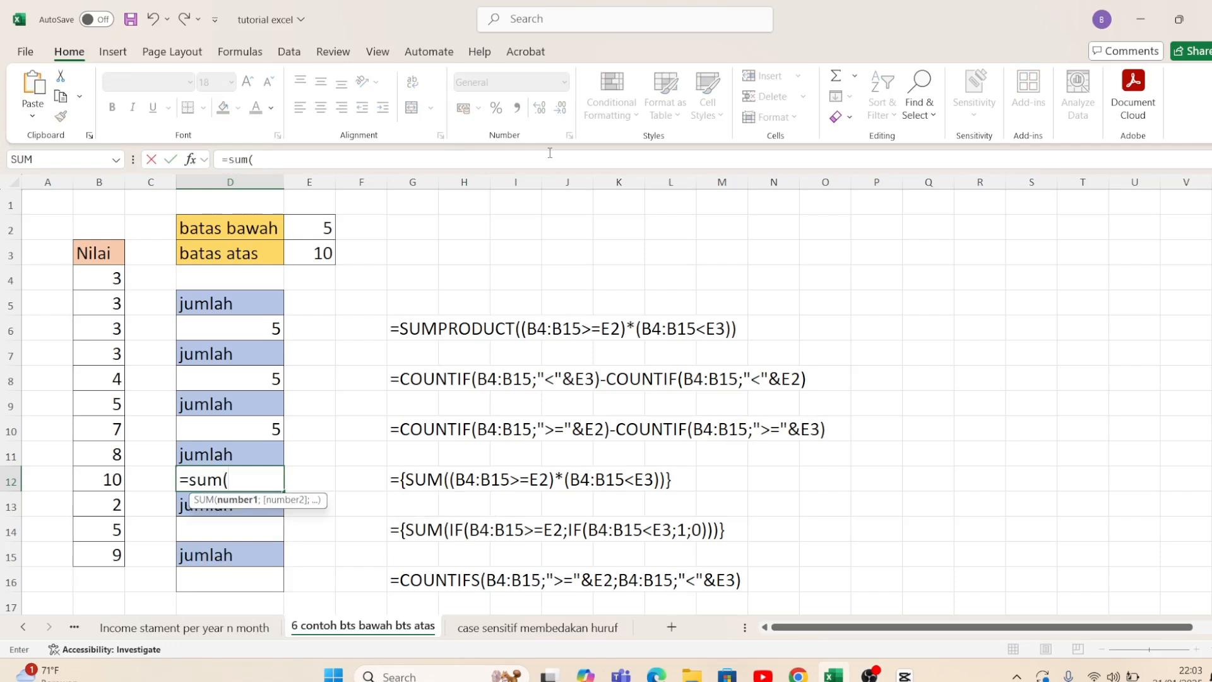
drag(102, 279, 102, 550)
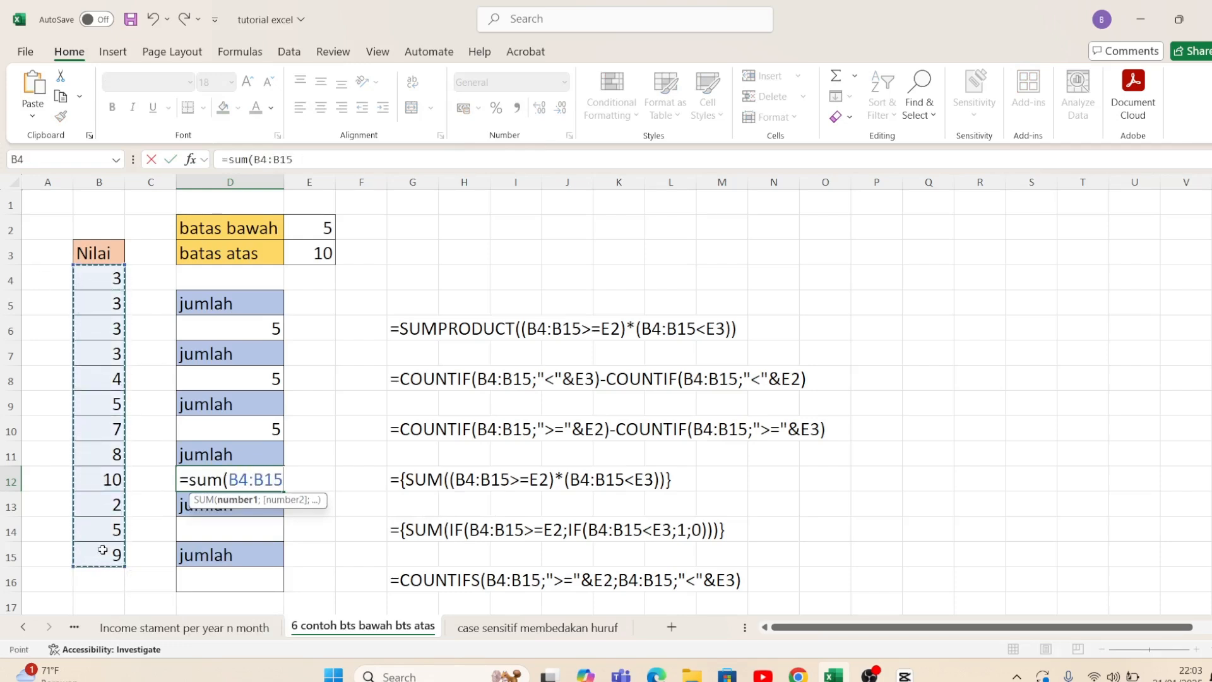
text(>=)
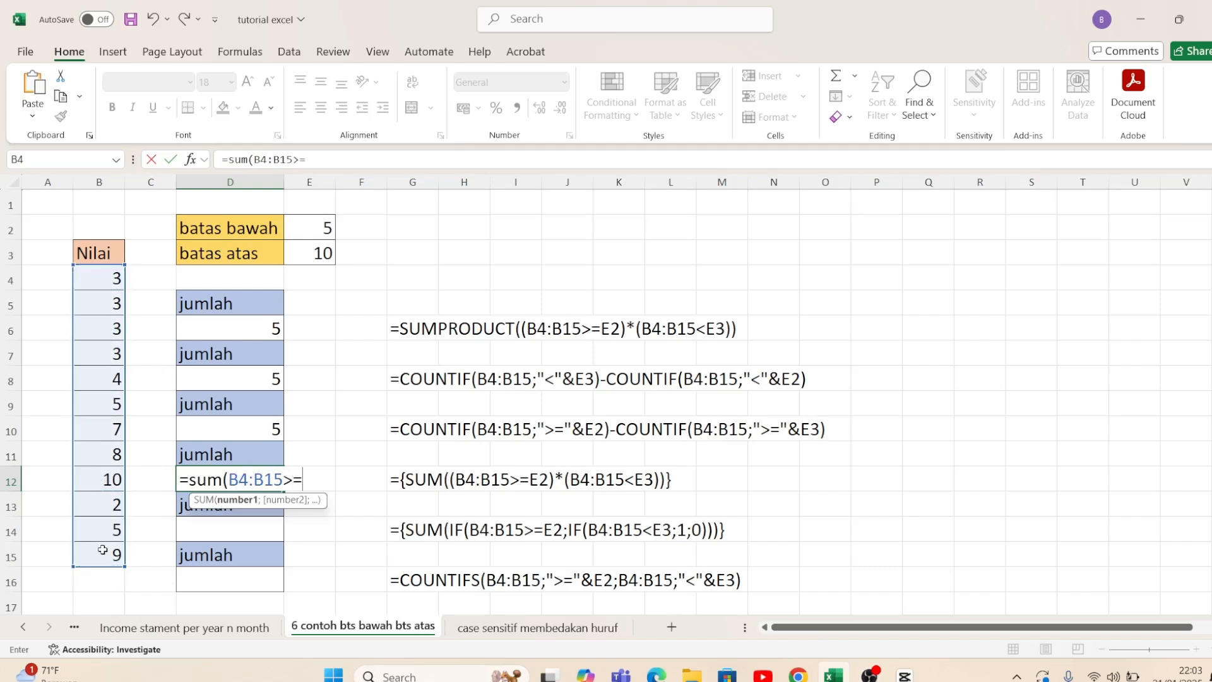
click(298, 224)
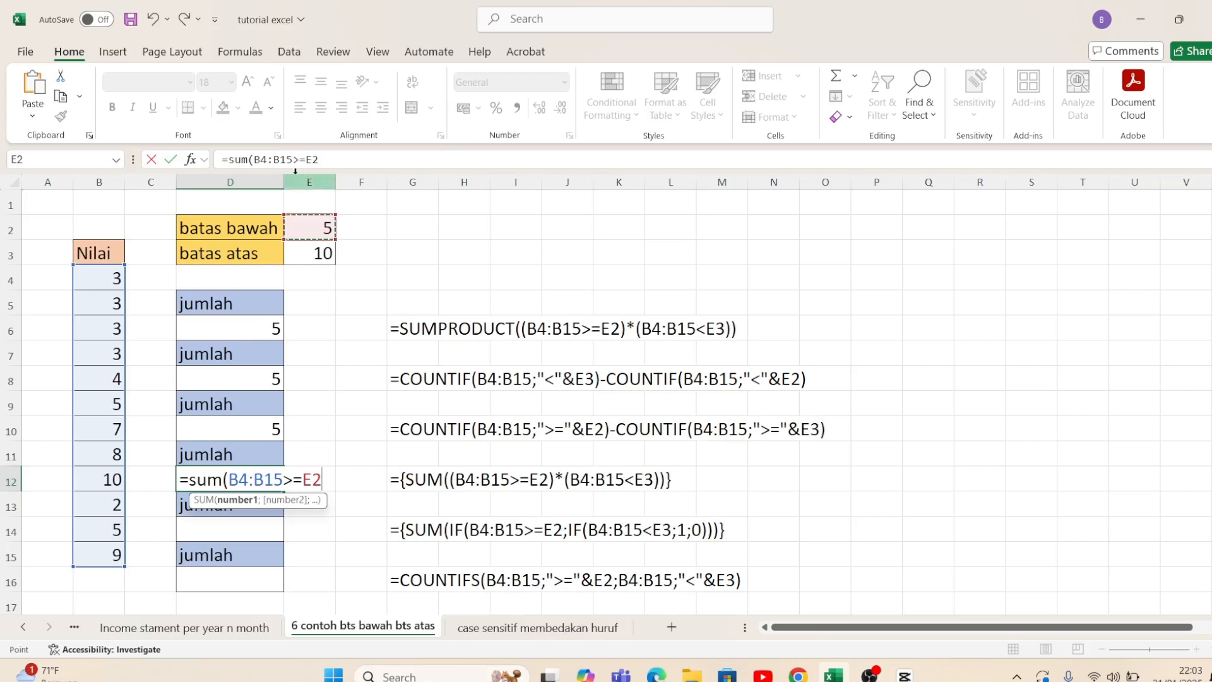
Step: Wrap the D12 condition B4:B15>=E2 in an IF and add a nested IF starting with the range B4:B15
click(251, 160)
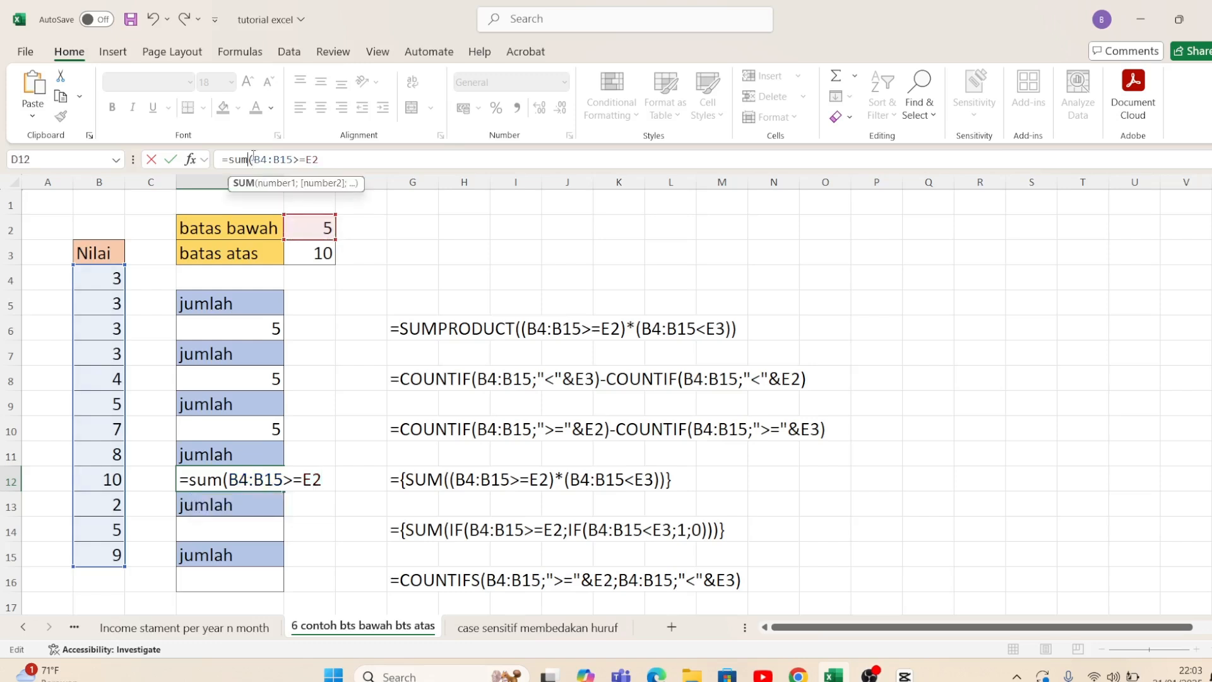
text(if)
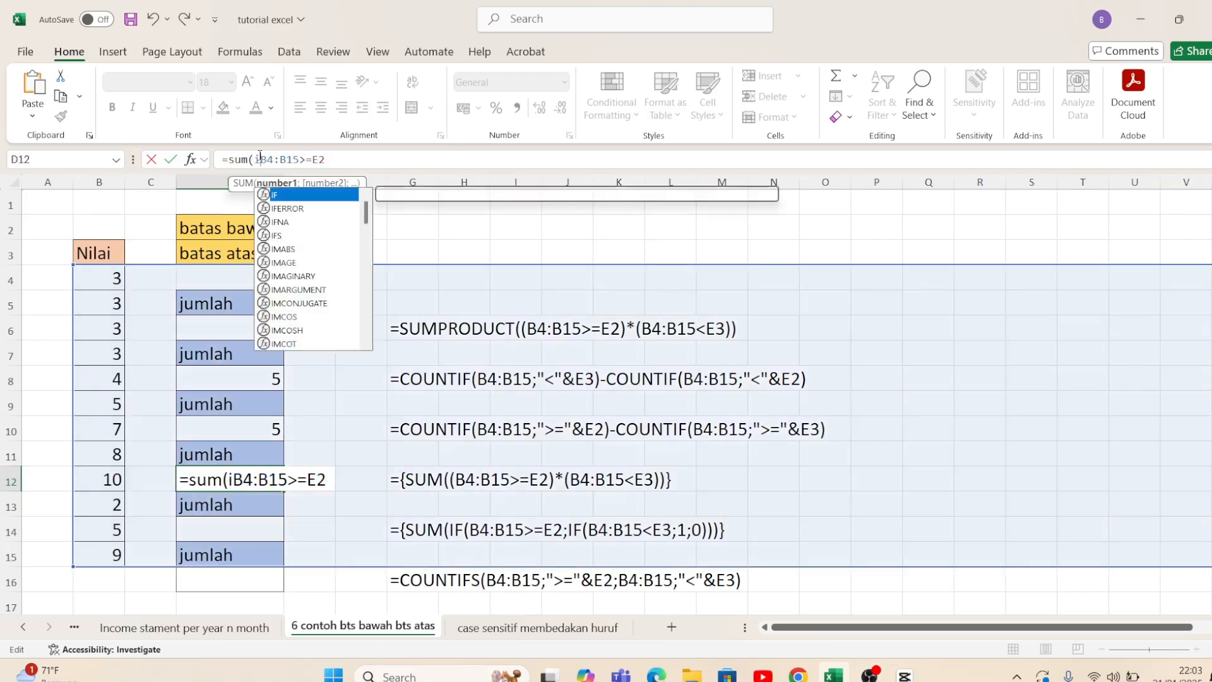
text(()
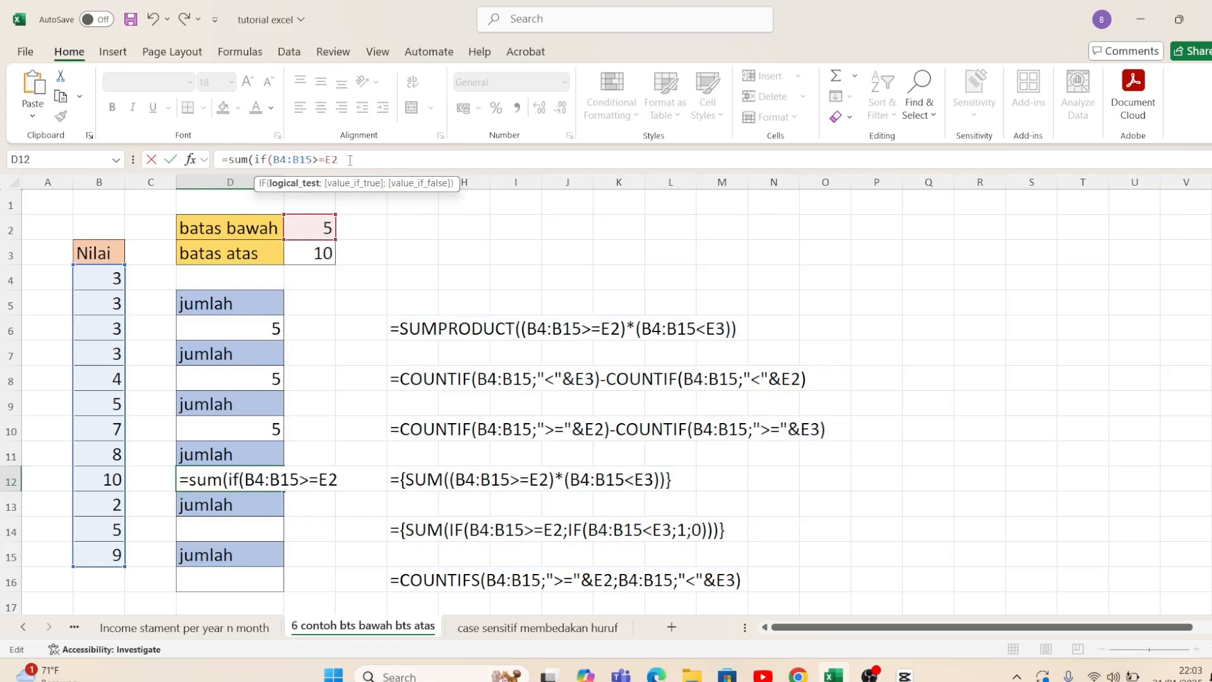
text(;)
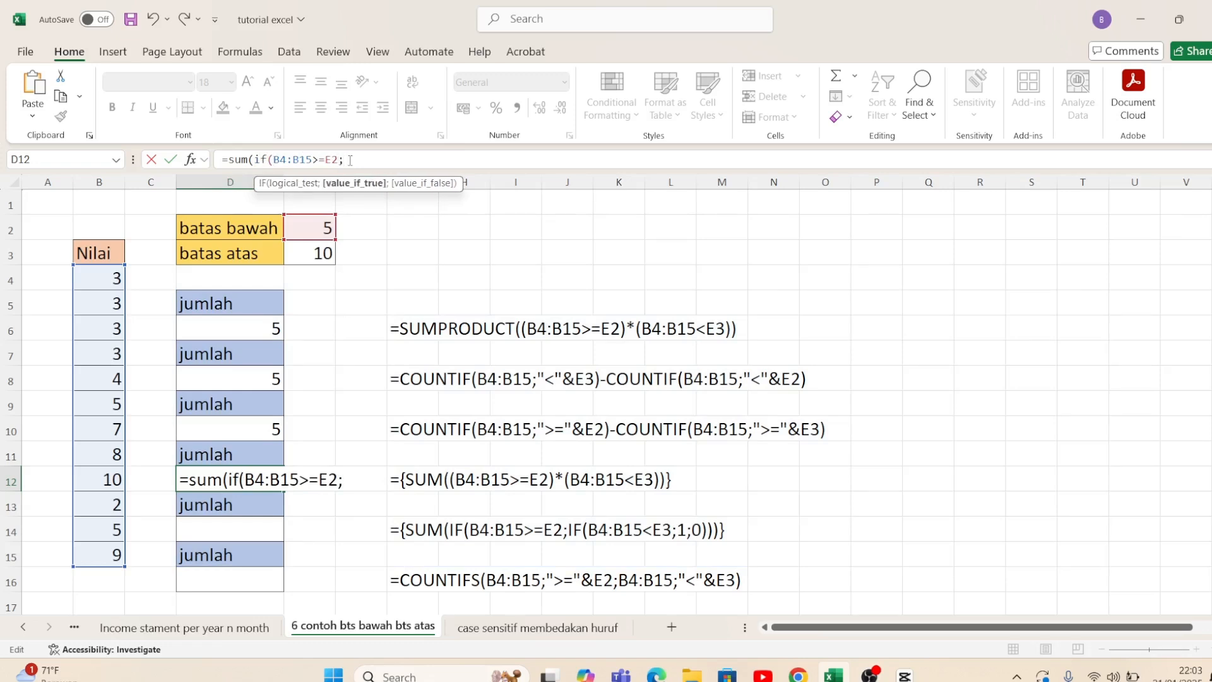
text(if)
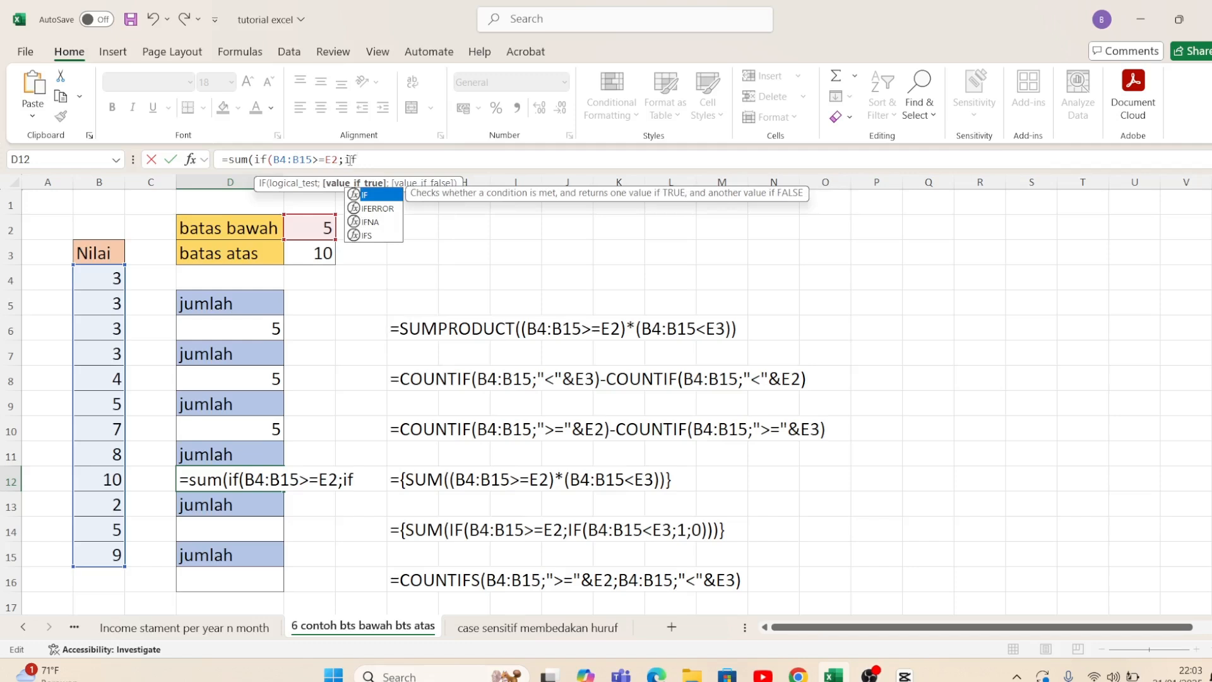
text(()
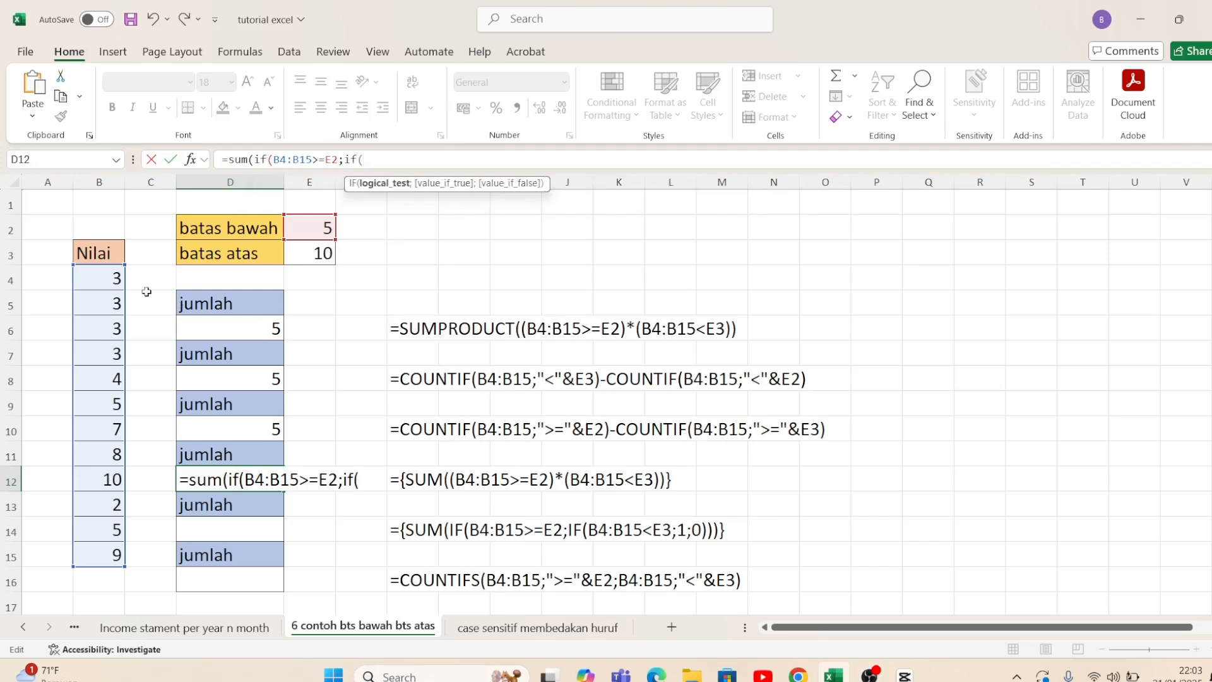
drag(114, 278, 105, 555)
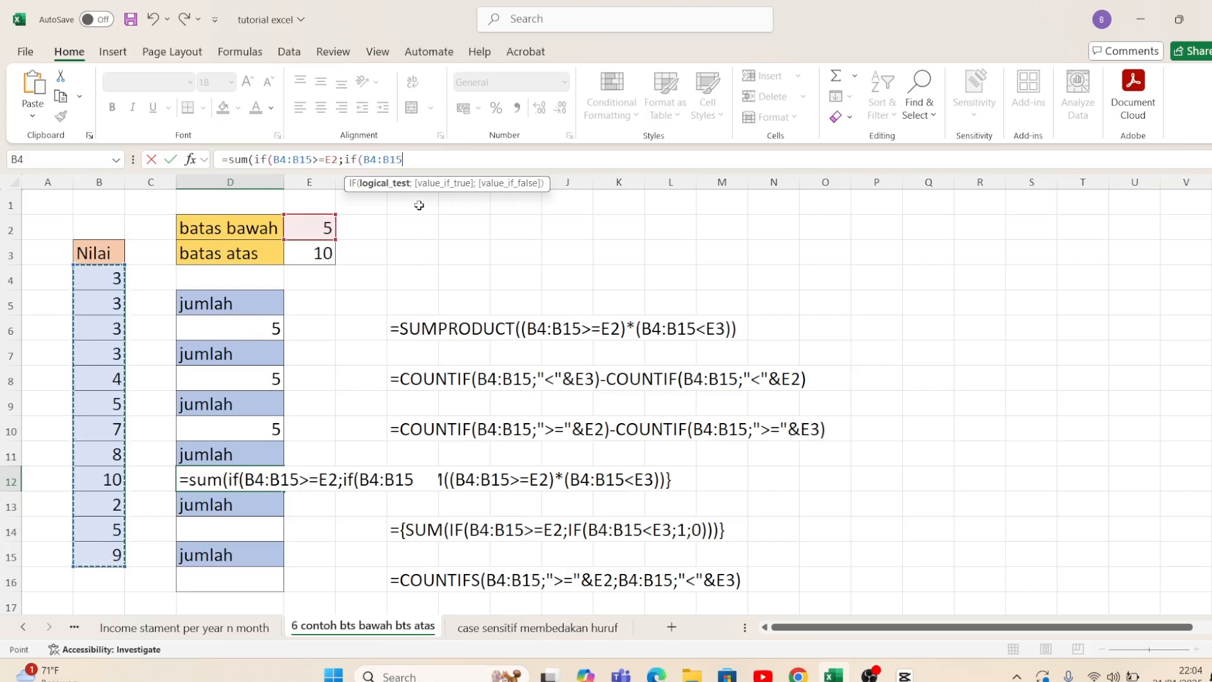
Step: Replace the nested IF in the D12 formula with a multiplication by the condition (B4:B15<E3)
click(354, 159)
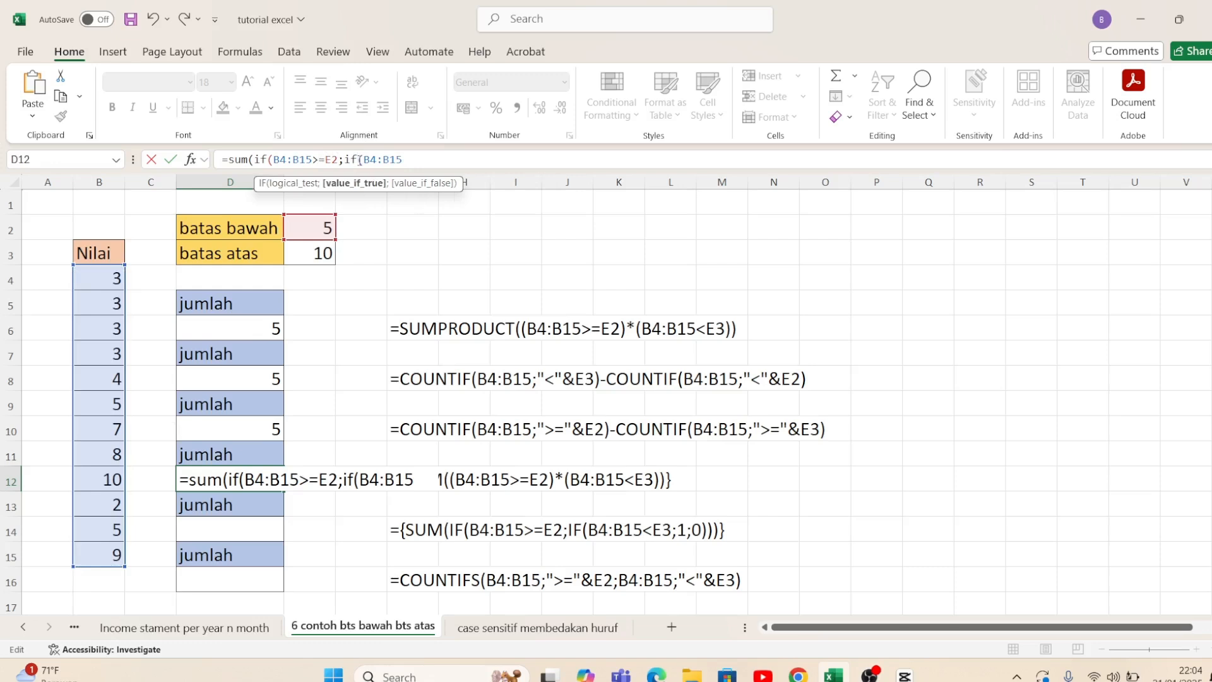
key(BackSpace)
key(BackSpace)
key(BackSpace)
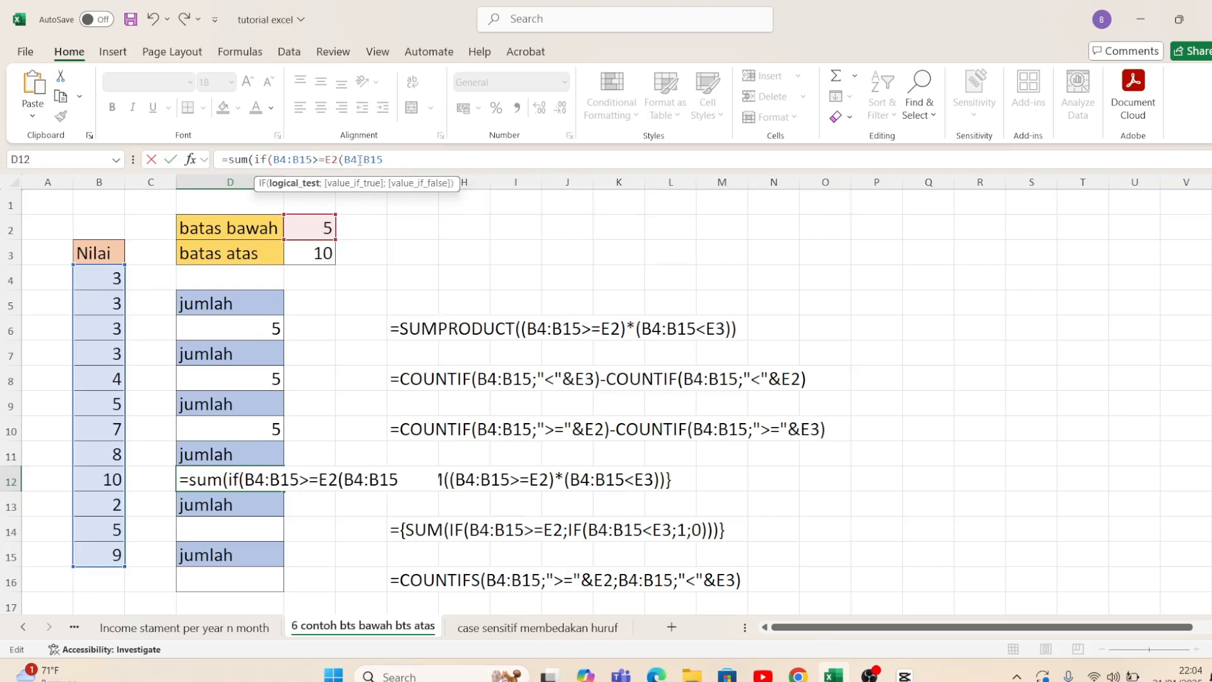
text(*)
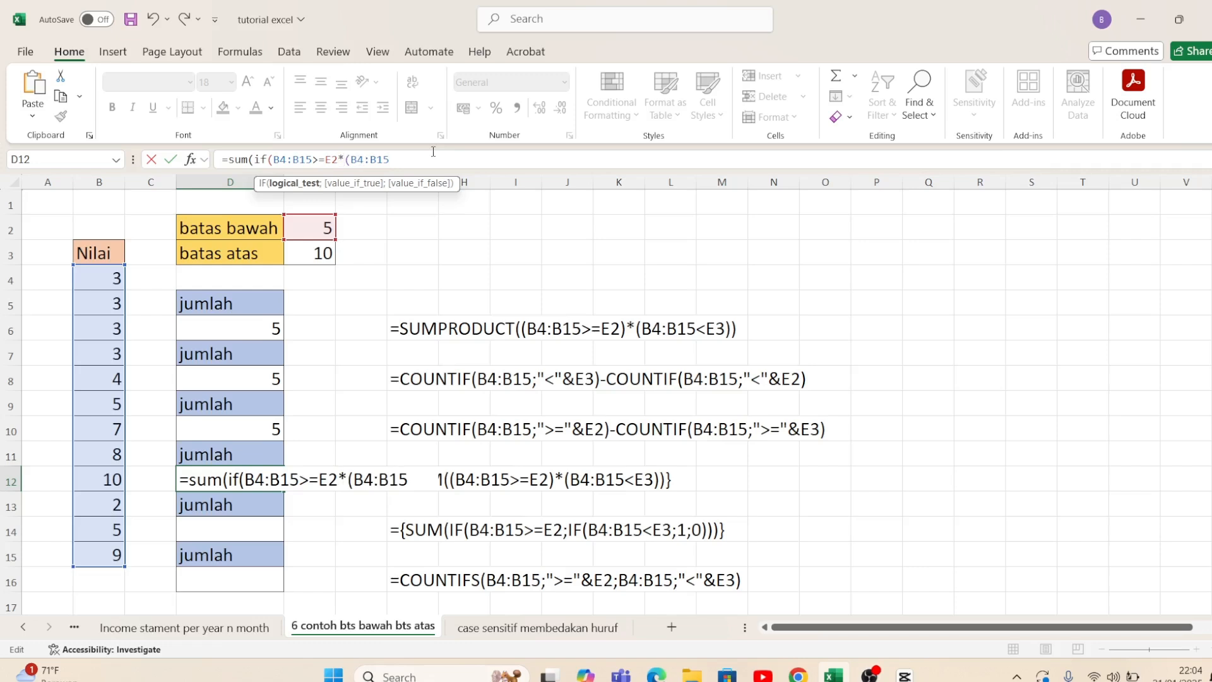
text(<3)
key(BackSpace)
click(326, 257)
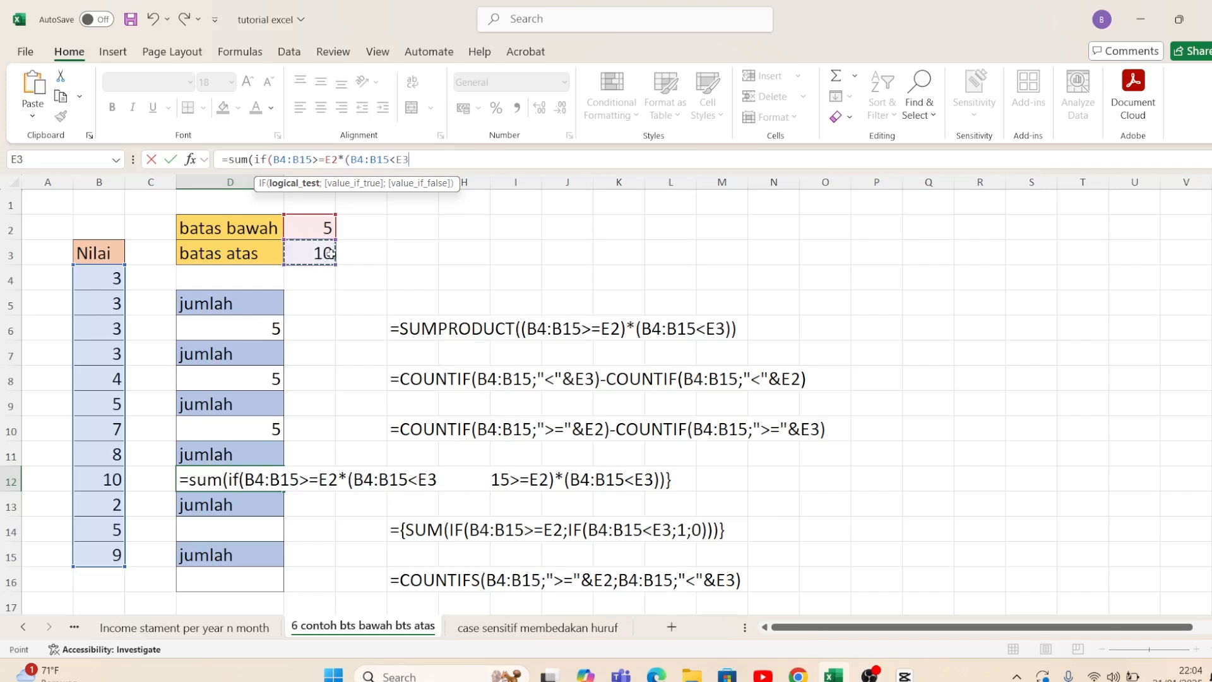
text())
Step: Remove the remaining IF function name from the D12 formula, keeping the opening parenthesis before B4:B15>=E2
click(268, 157)
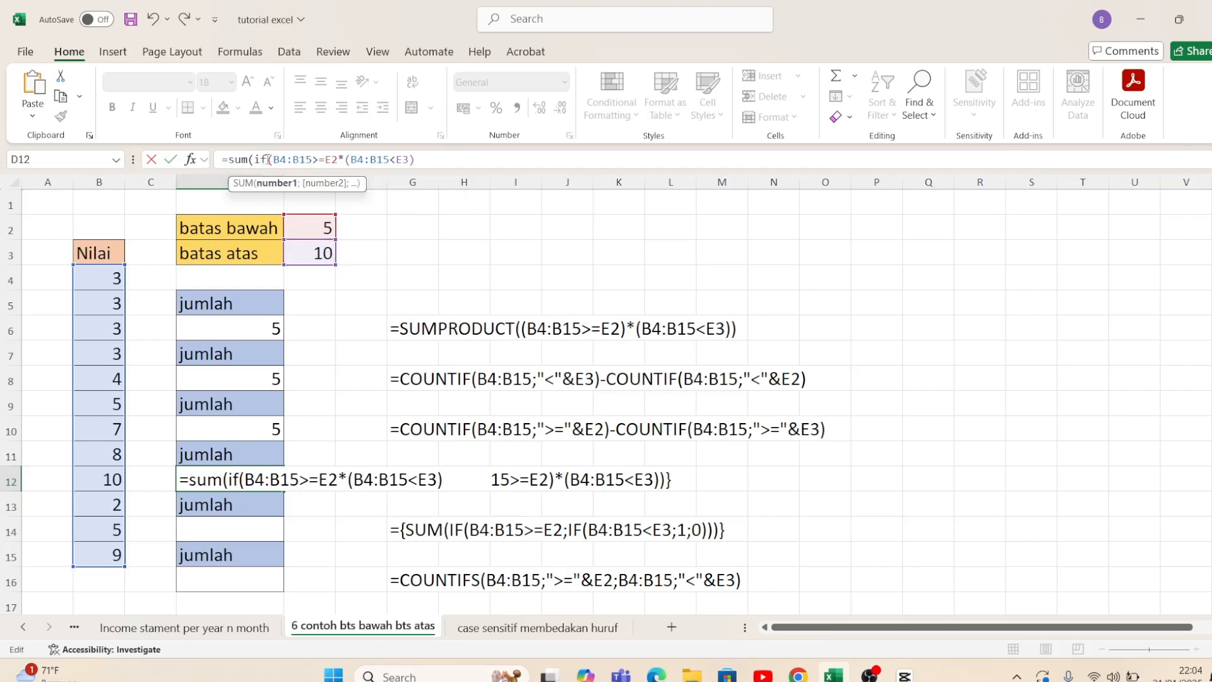
key(BackSpace)
key(BackSpace)
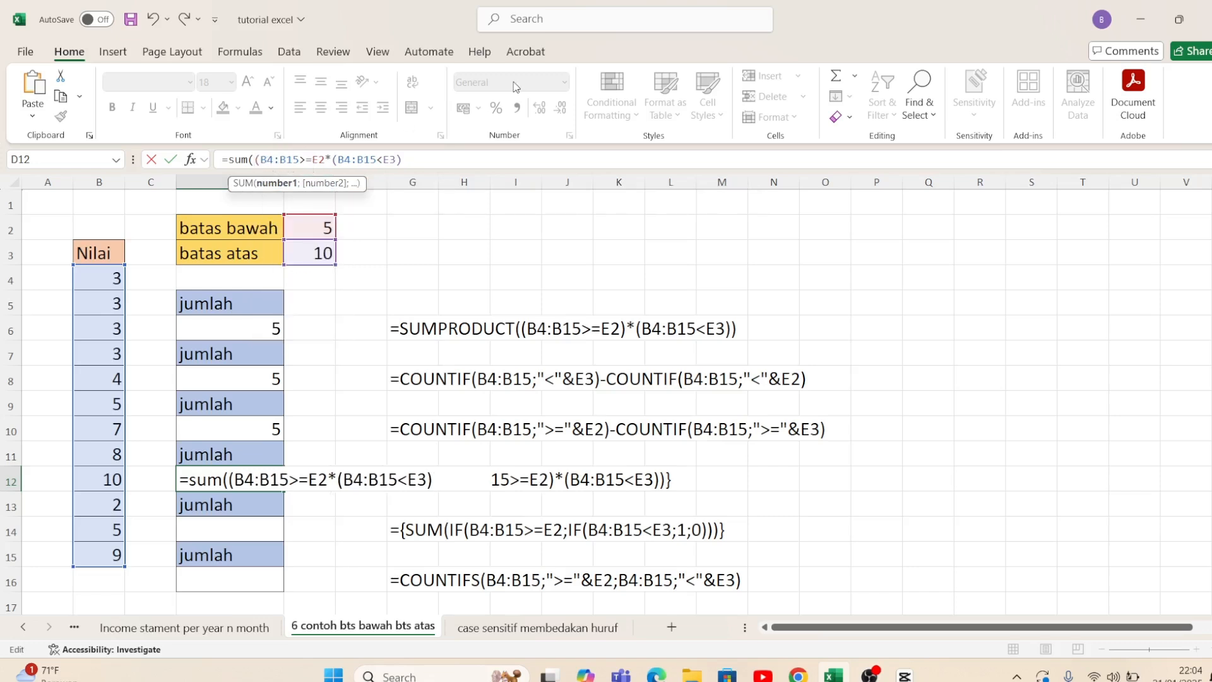
key(shift+Right)
key(shift+Right)
key(shift+Right)
key(shift+Right)
key(shift+Right)
key(shift+Right)
key(shift+Right)
key(shift+Right)
key(shift+Right)
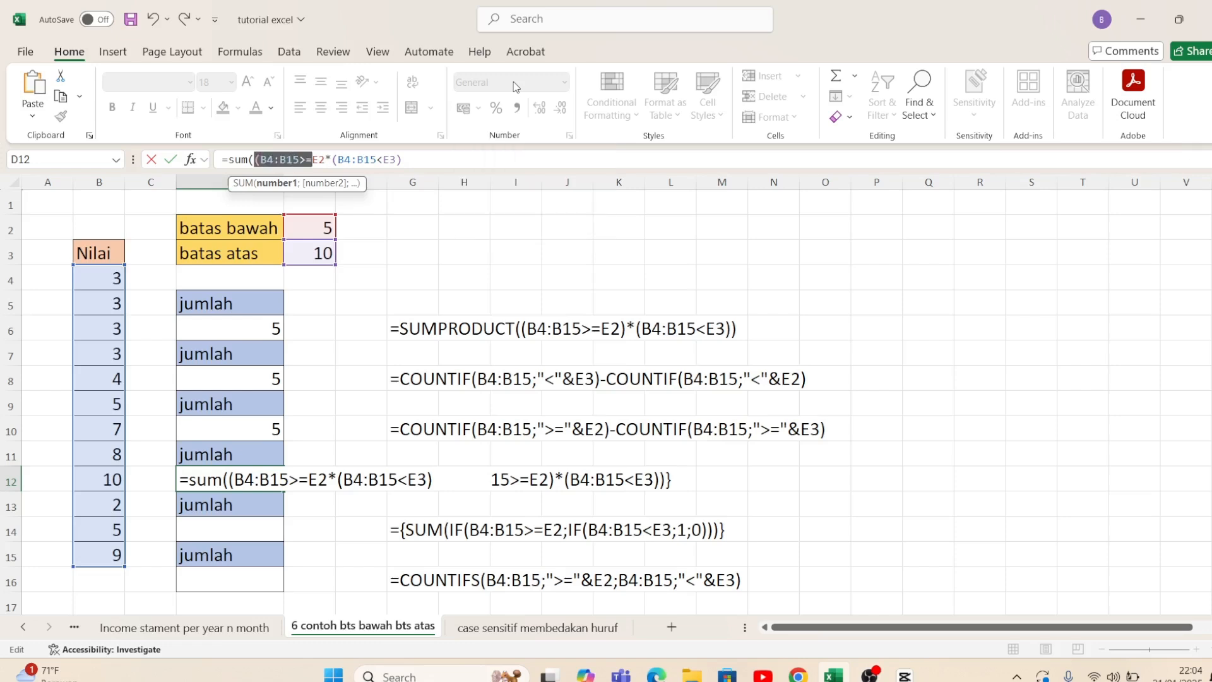
key(shift+Right)
key(shift+Right)
key(Return)
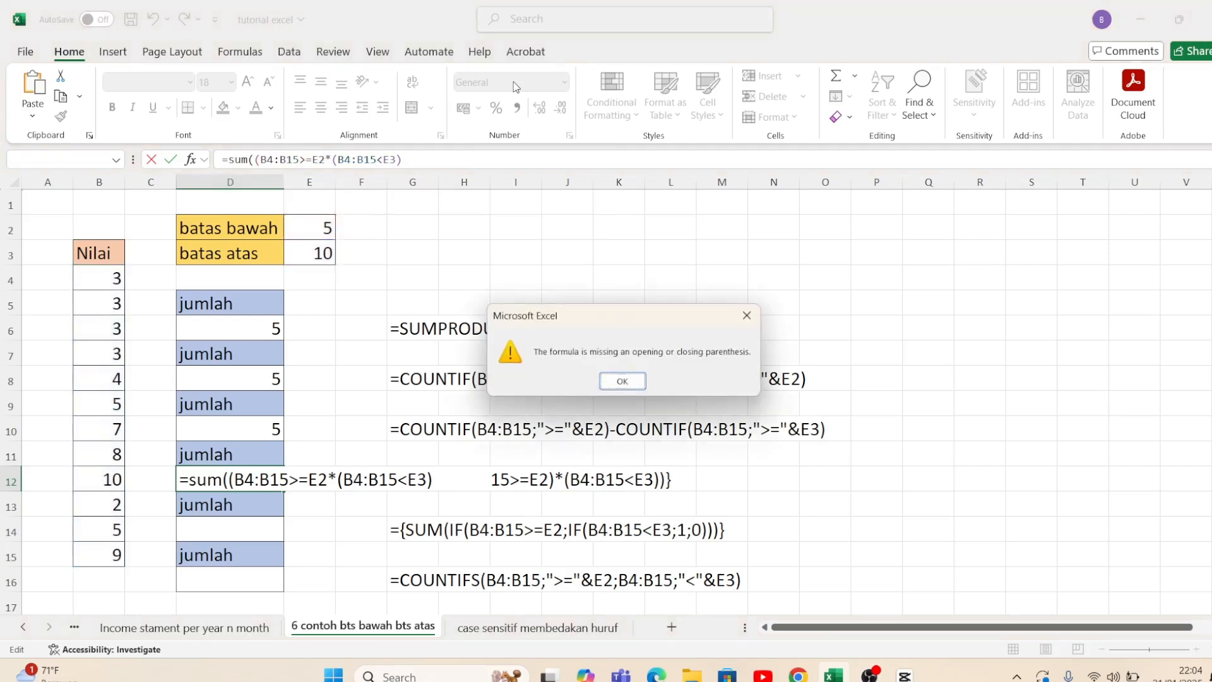
key(Return)
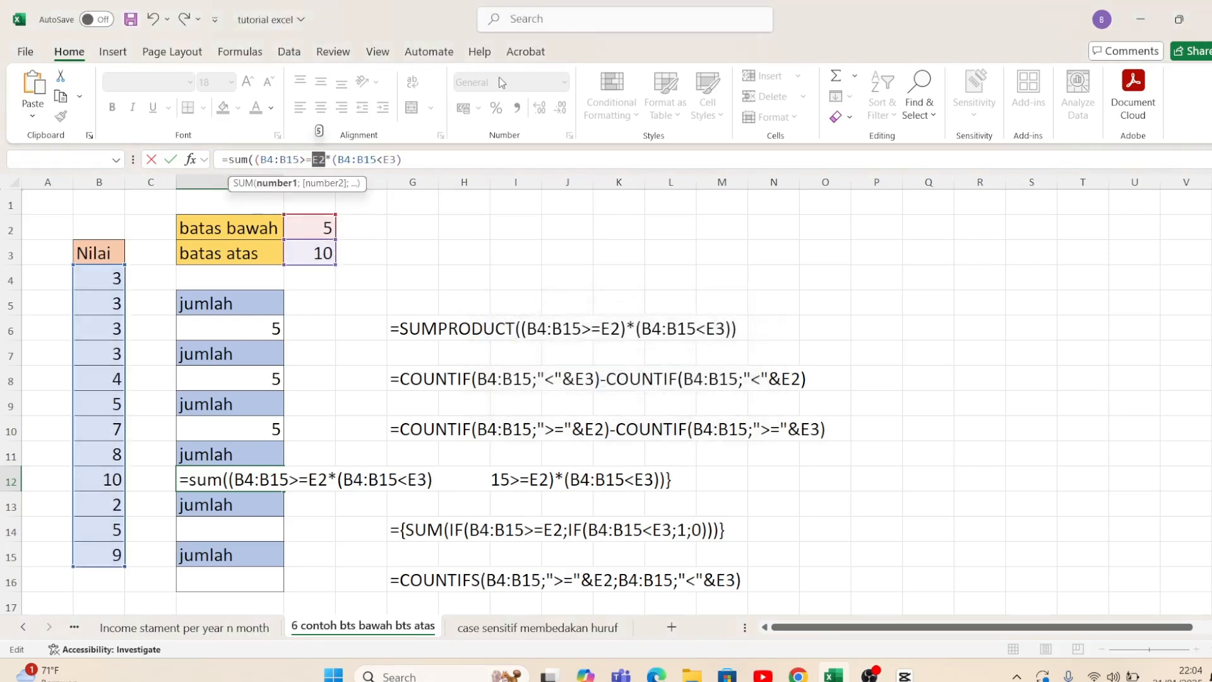
Step: Add the missing closing parenthesis after E2 in the first condition of the D12 formula
click(287, 160)
text())
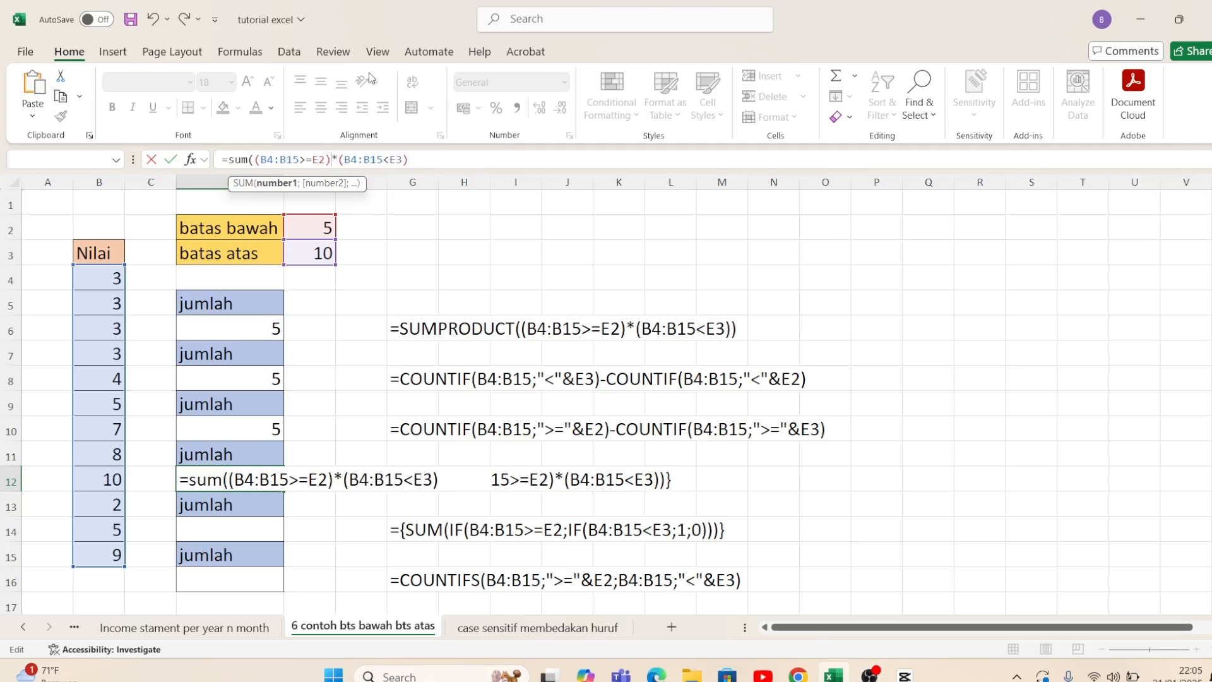
Step: Evaluate the condition B4:B15>=E2 in place within the D12 formula to check its values, and restore the formula text
key(Left)
key(Left)
key(Left)
key(Left)
key(Left)
key(Left)
key(Left)
key(Left)
key(Left)
key(Left)
key(Left)
key(Left)
key(Left)
key(Left)
key(Left)
key(Left)
key(Left)
key(Left)
key(Left)
key(Left)
key(shift+Right)
key(shift+Right)
key(shift+Right)
key(shift+Right)
key(shift+Right)
key(shift+Right)
key(shift+Right)
key(shift+Right)
key(shift+Right)
key(shift+Right)
key(F9)
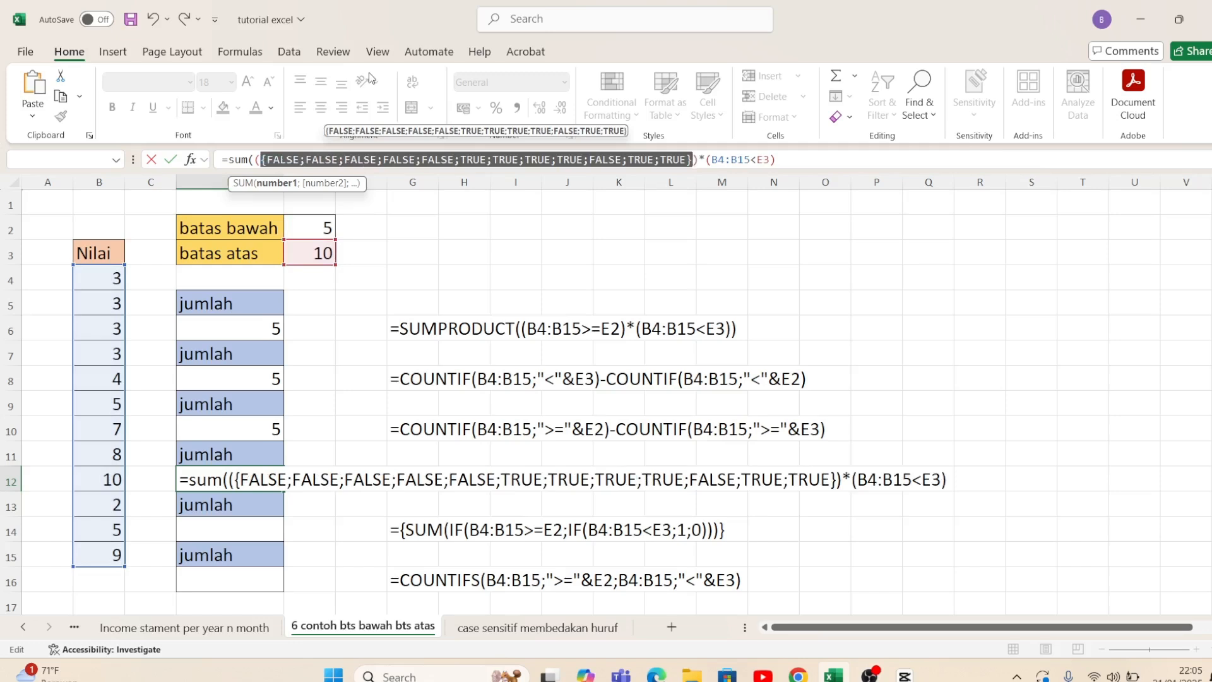
key(ctrl+z)
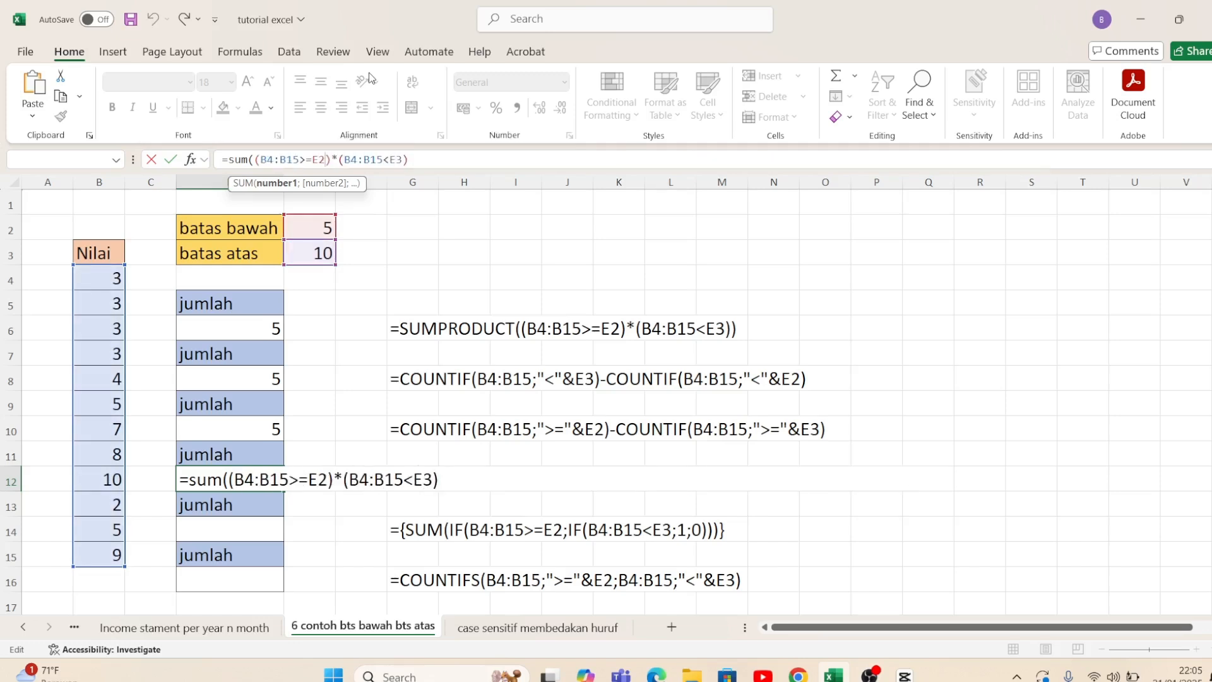
Step: Enter =SUM((B4:B15>=E2)*(B4:B15<E3)) in D12 as an array formula, with the outer parenthesis closed
key(Right)
key(Right)
key(ctrl+shift+Return)
key(Return)
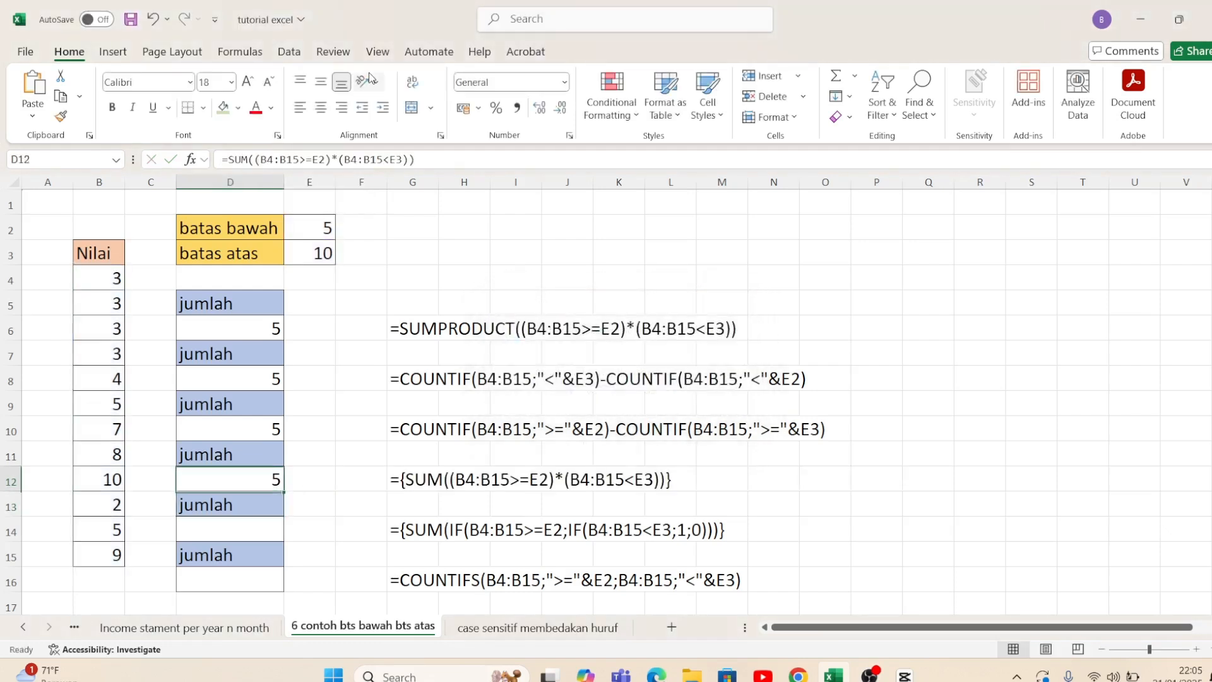
Step: Start a SUM formula in D14 with an IF whose logical test is B4:B15>=E2, up to the value_if_true argument
key(Down)
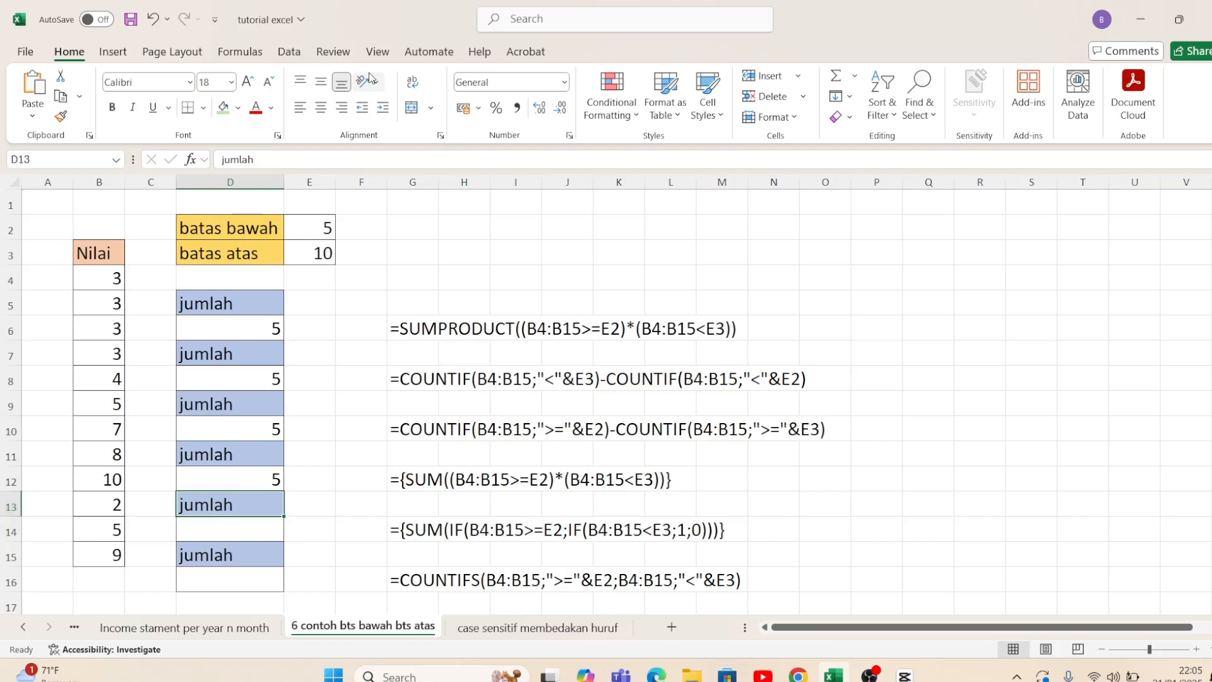
key(Down)
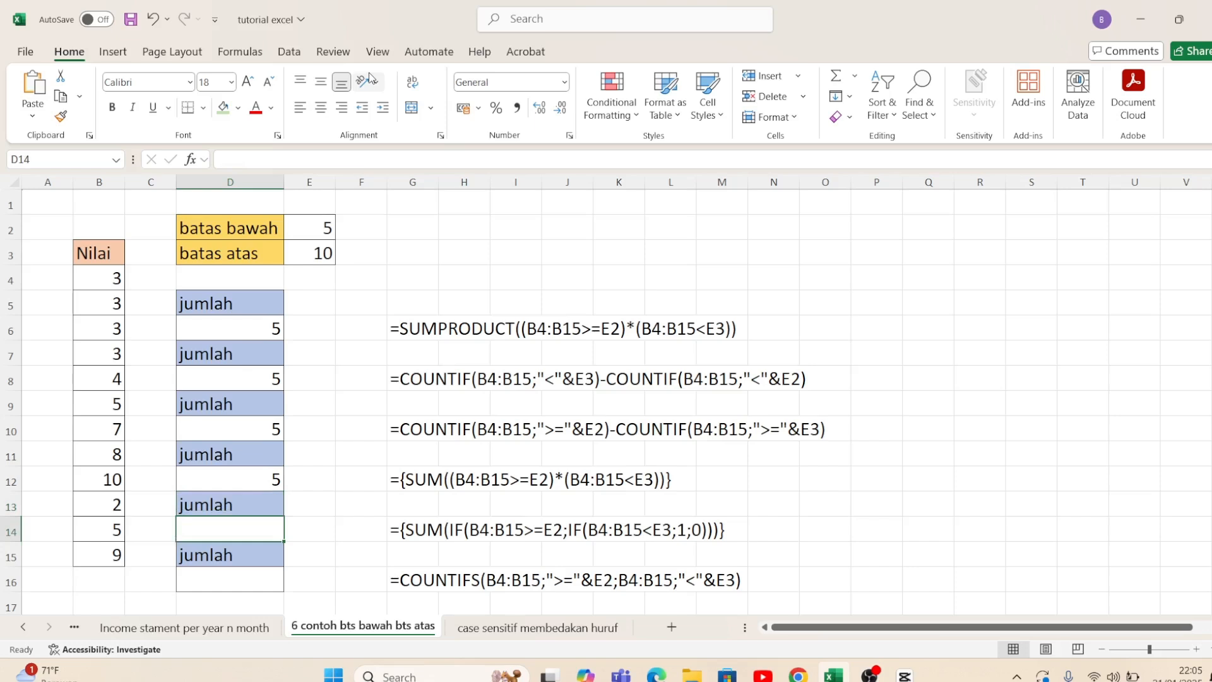
text(=sum)
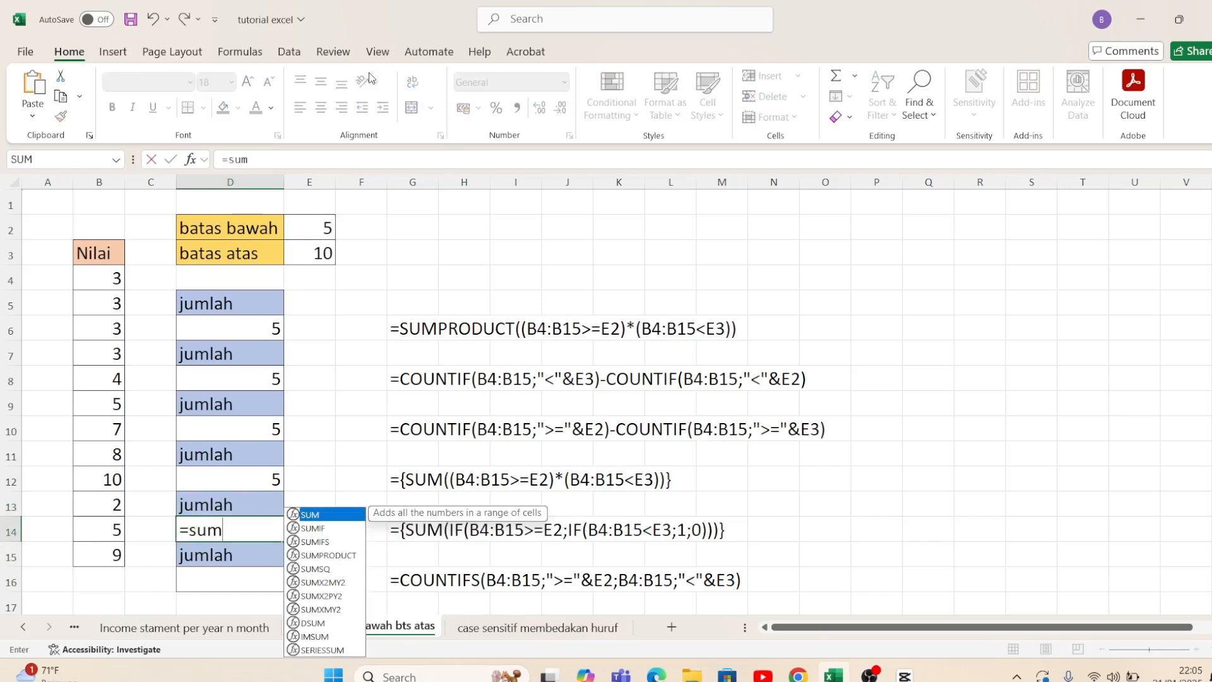
text((if()
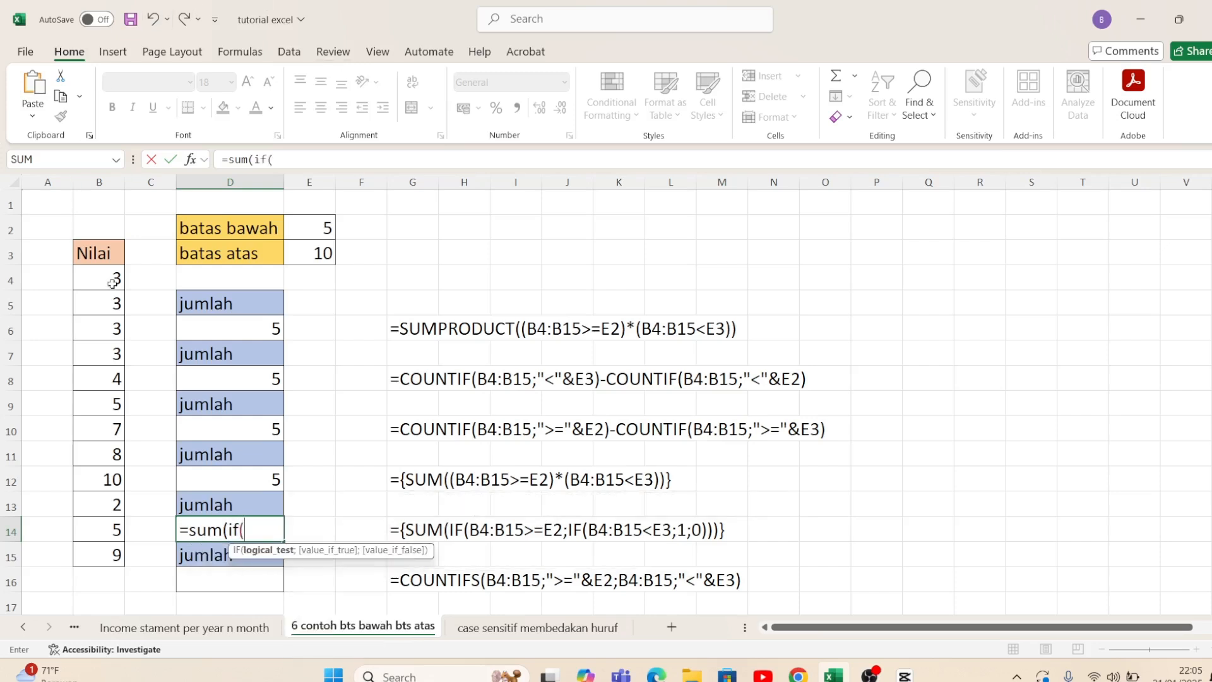
drag(114, 278, 115, 552)
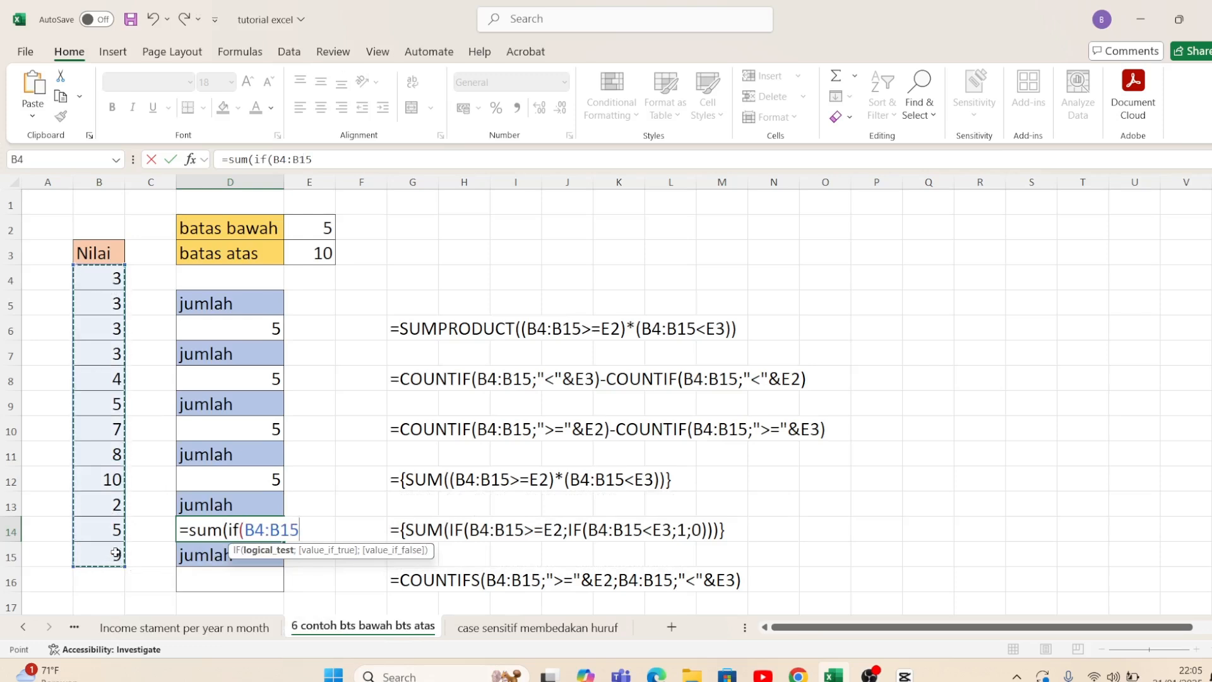
text(>=)
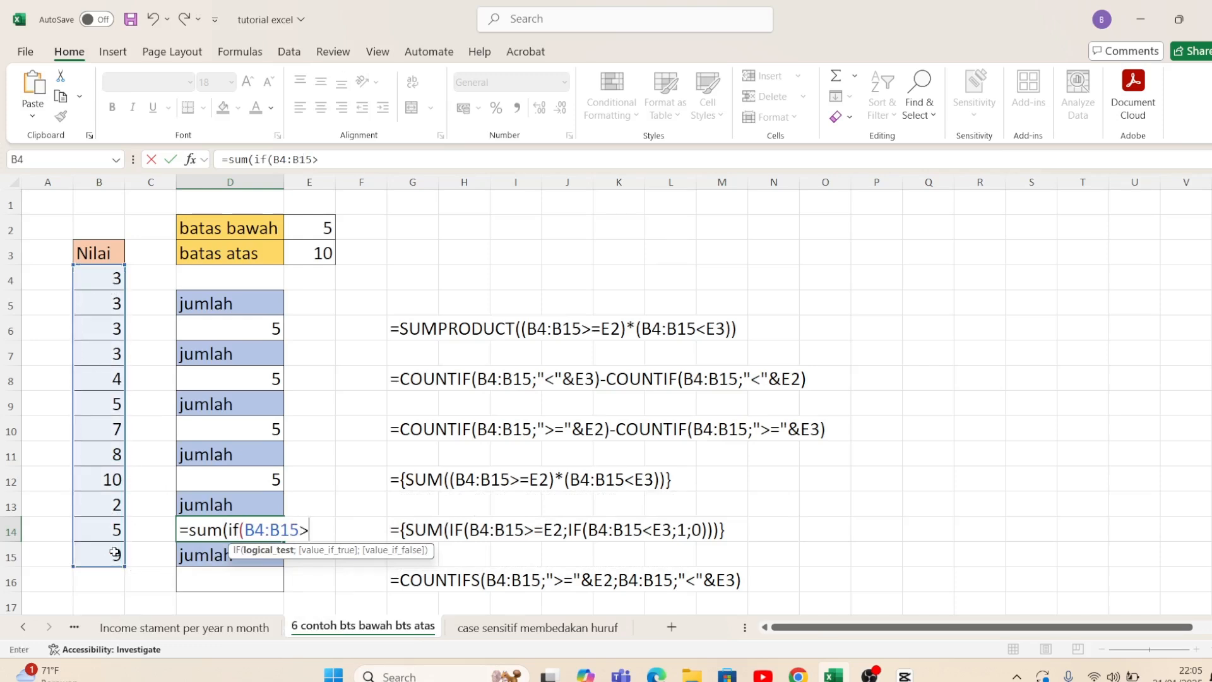
click(303, 224)
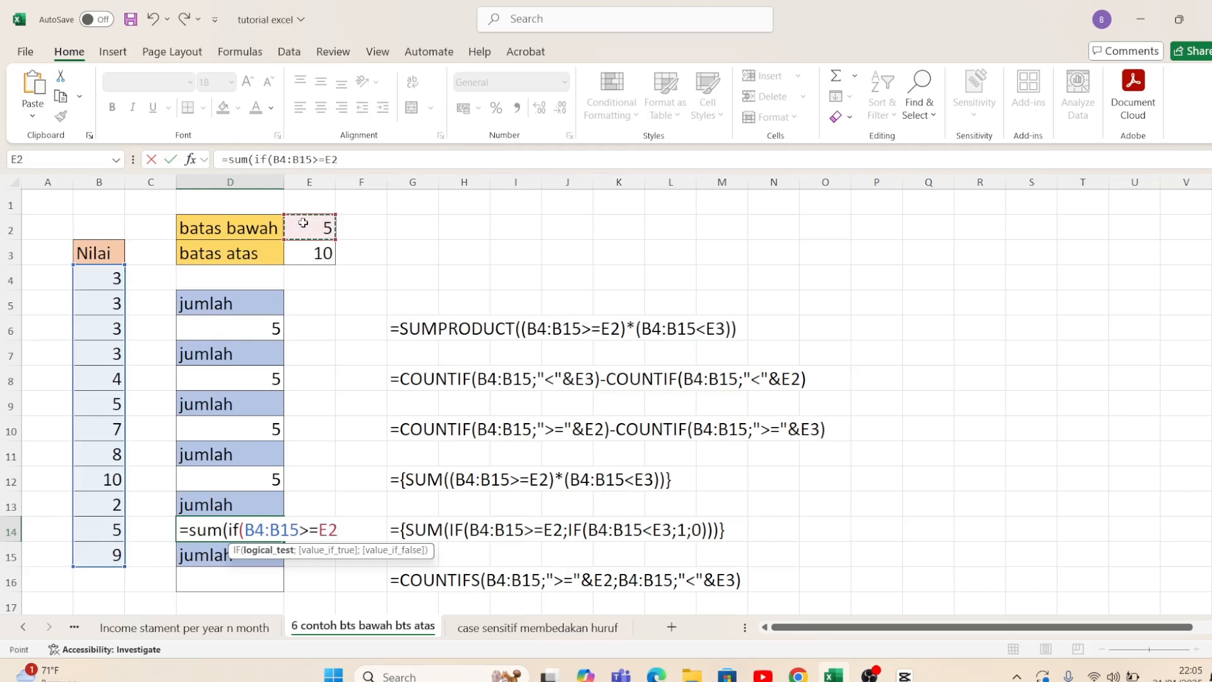
text(;)
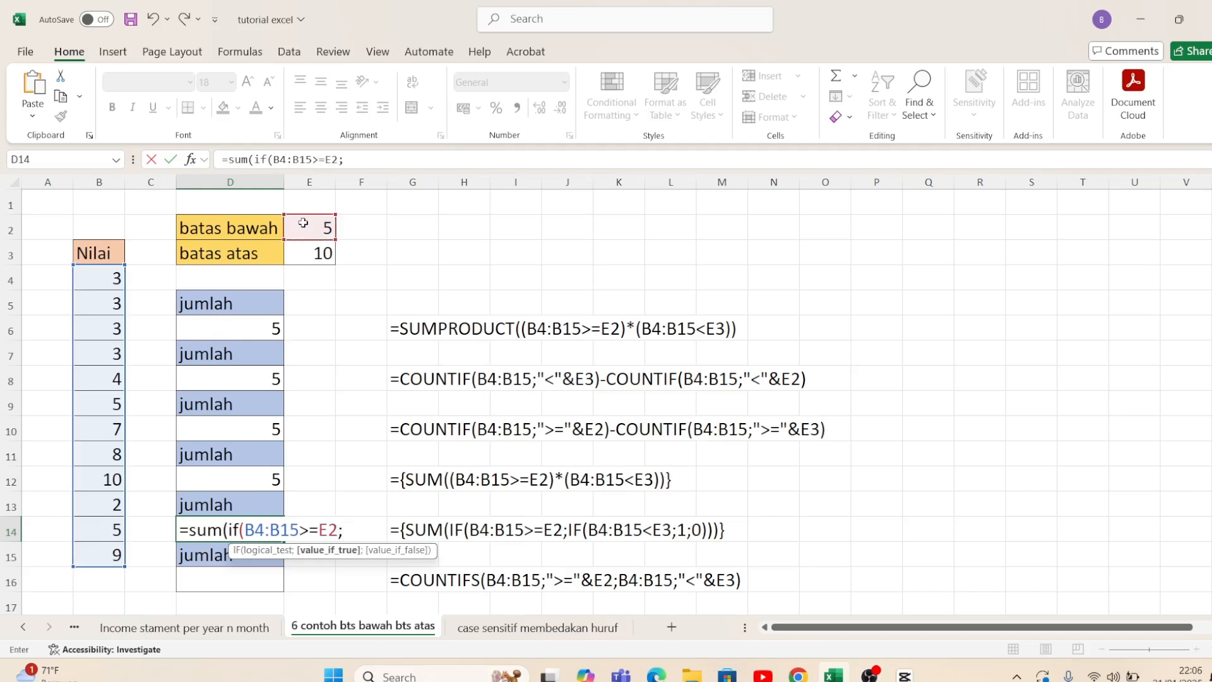
text(if()
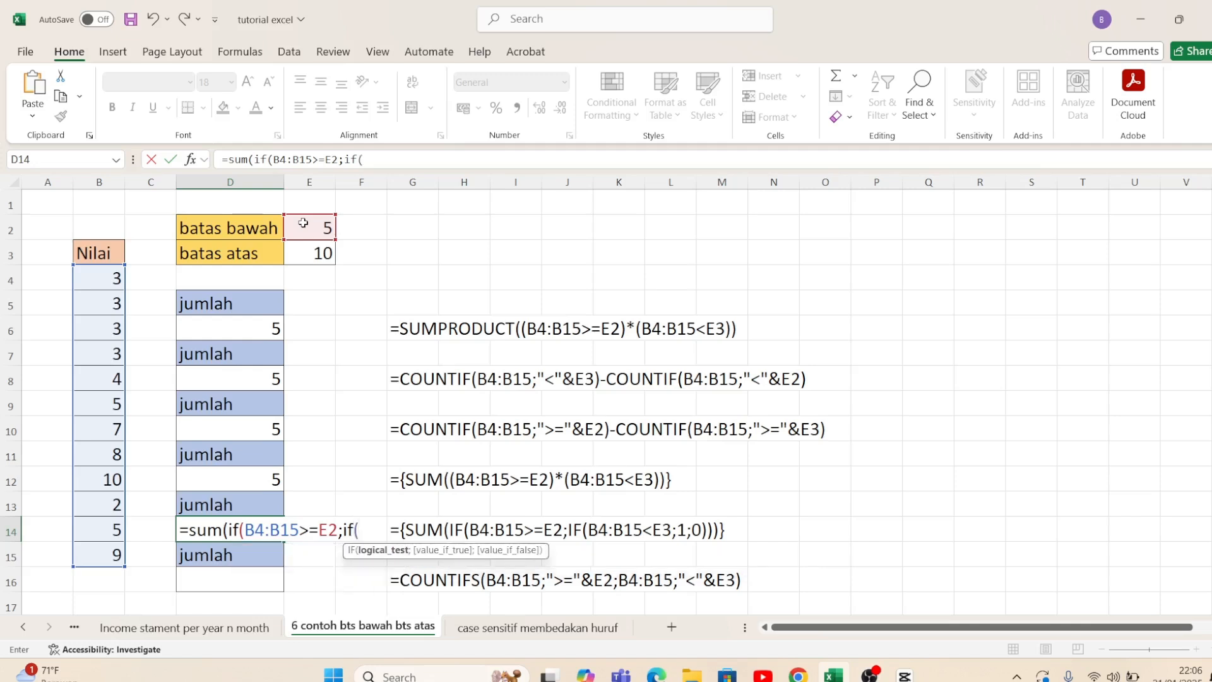
Step: Nest a second IF in the D14 formula with the logical test B4:B15<E3, up to its value_if_true argument
drag(114, 276, 89, 550)
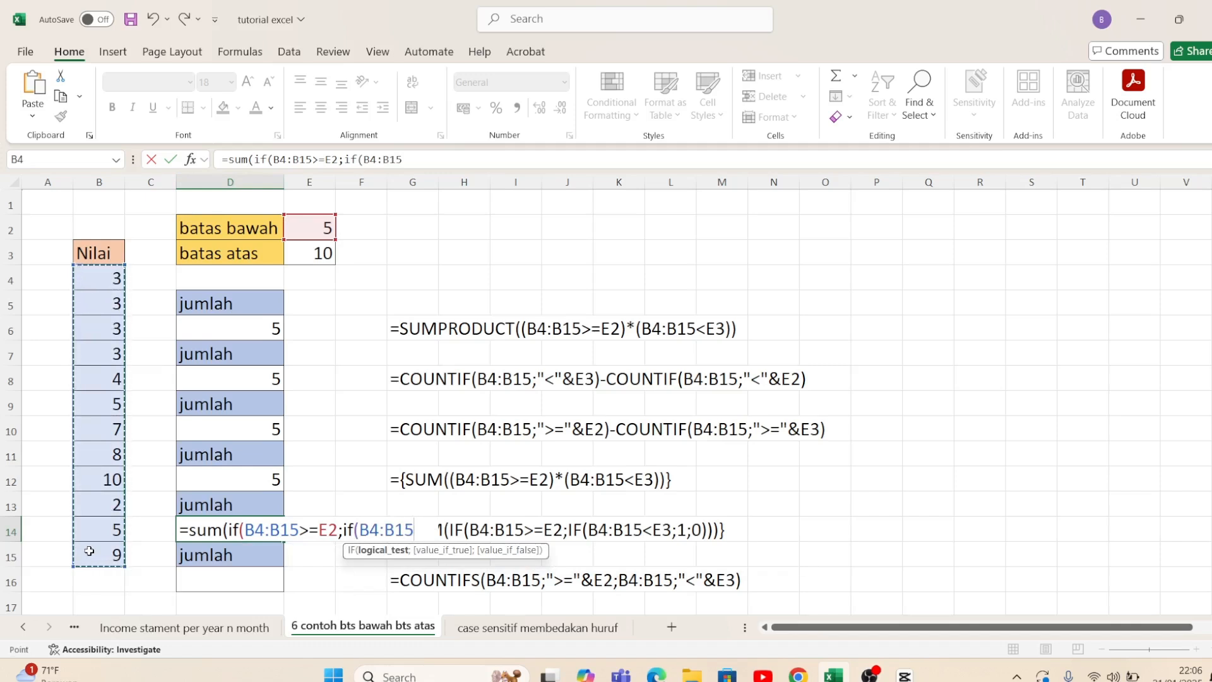
text(<)
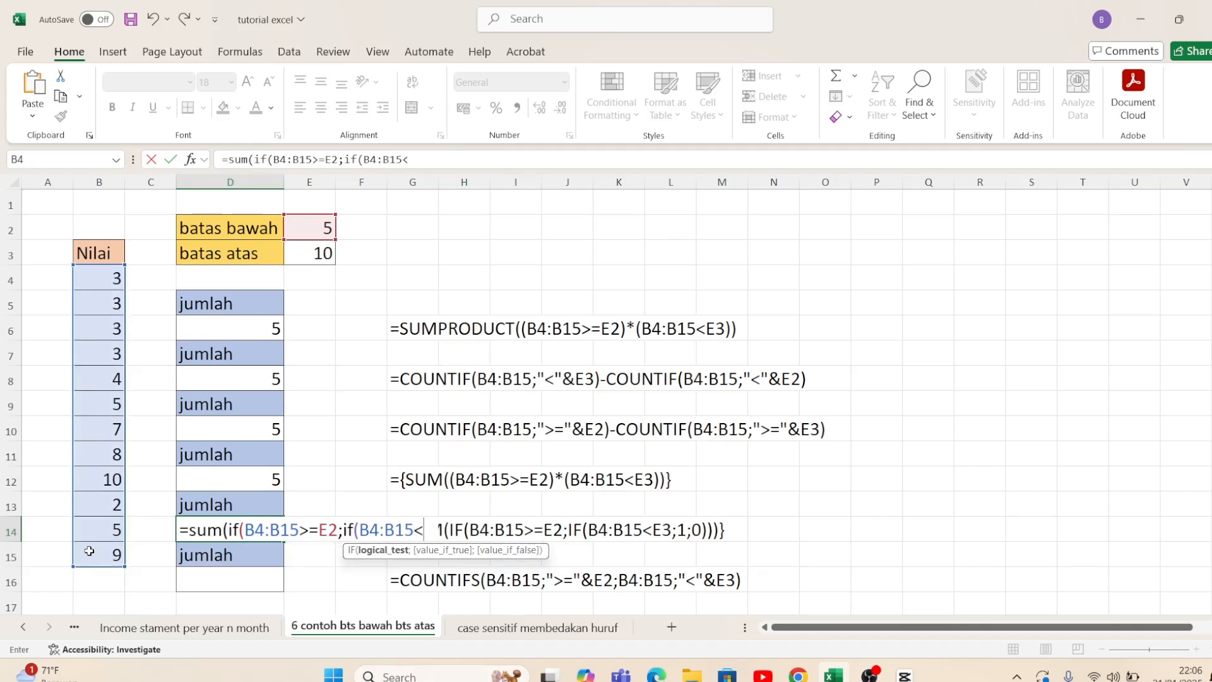
click(298, 261)
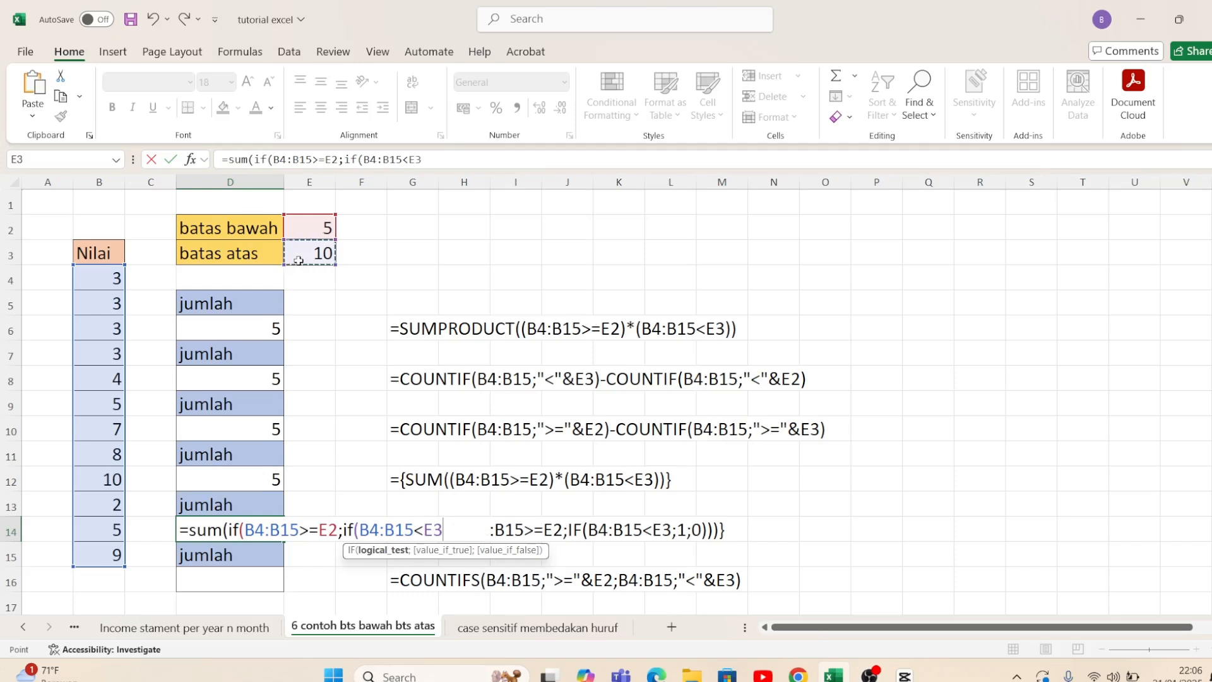
text(;)
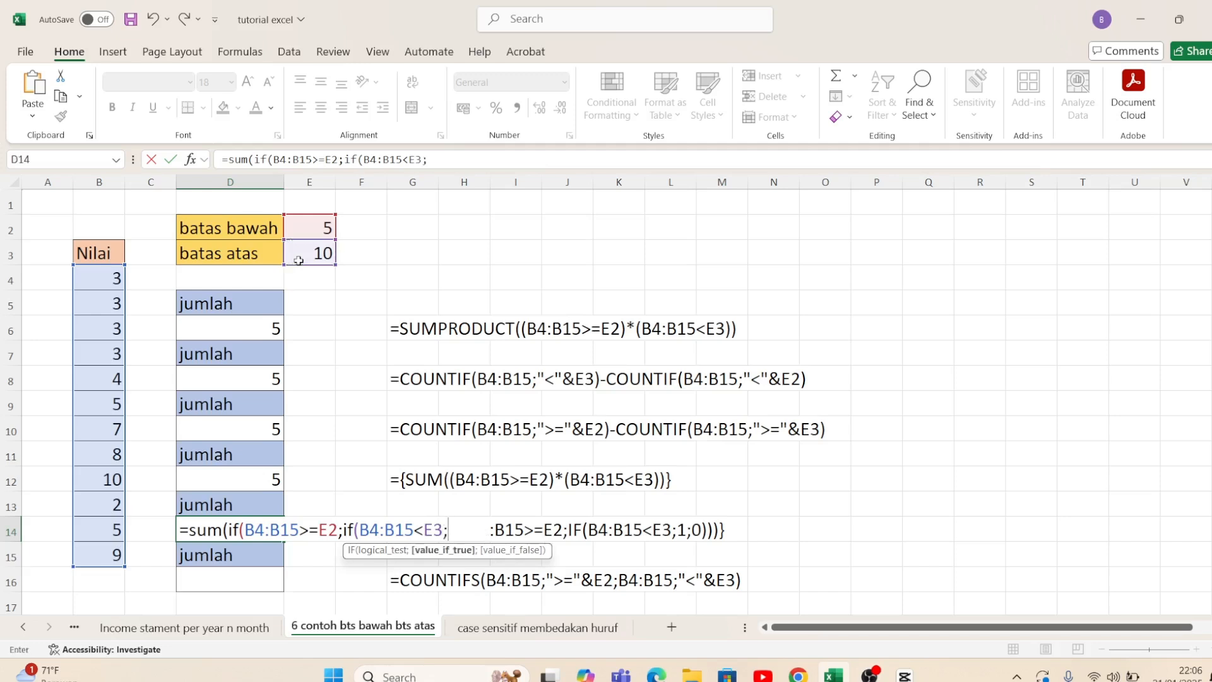
text(1;0))
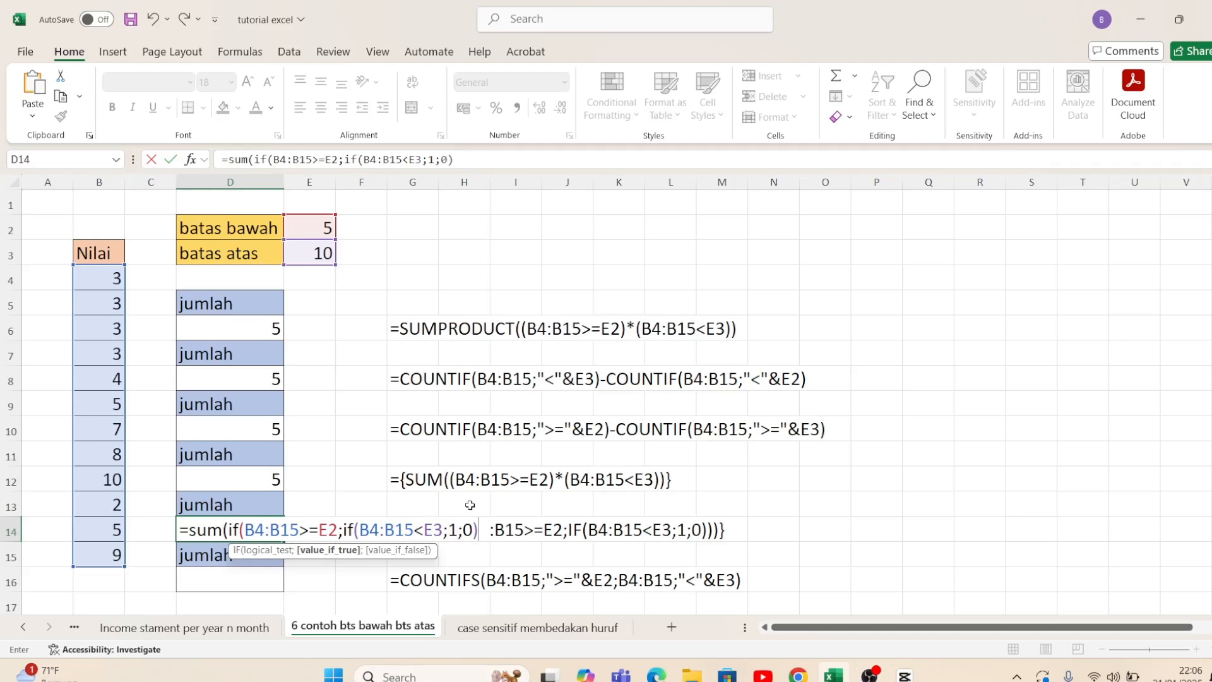
Step: Return 1 when true and 0 when false in the nested IF, and enter the D14 formula with all parentheses closed
key(Return)
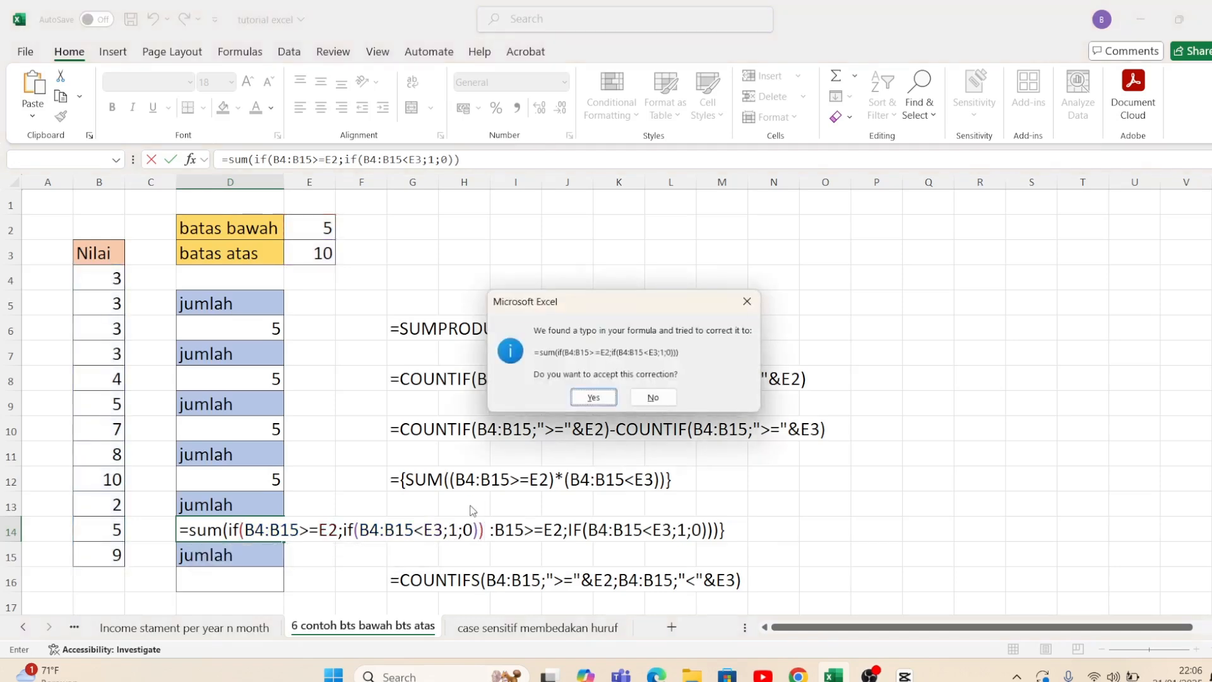
key(Return)
Step: Start a COUNTIFS formula in D16, up to its opening parenthesis
key(Up)
key(Down)
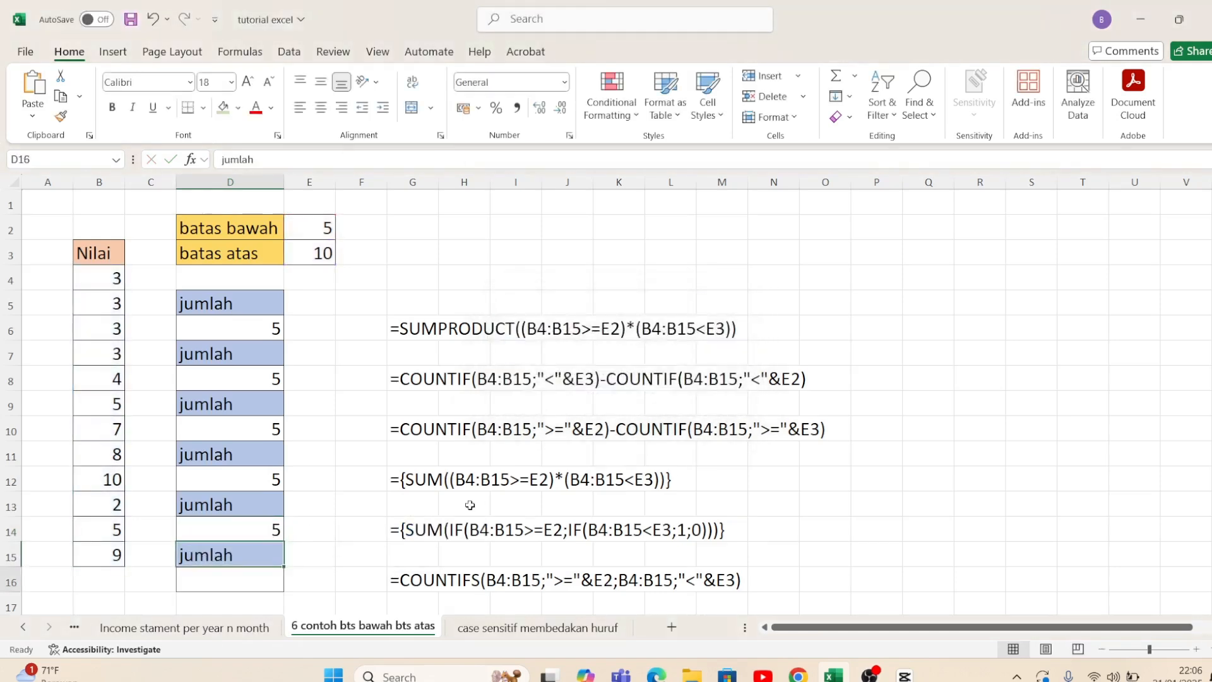
key(Down)
key(Down)
key(Up)
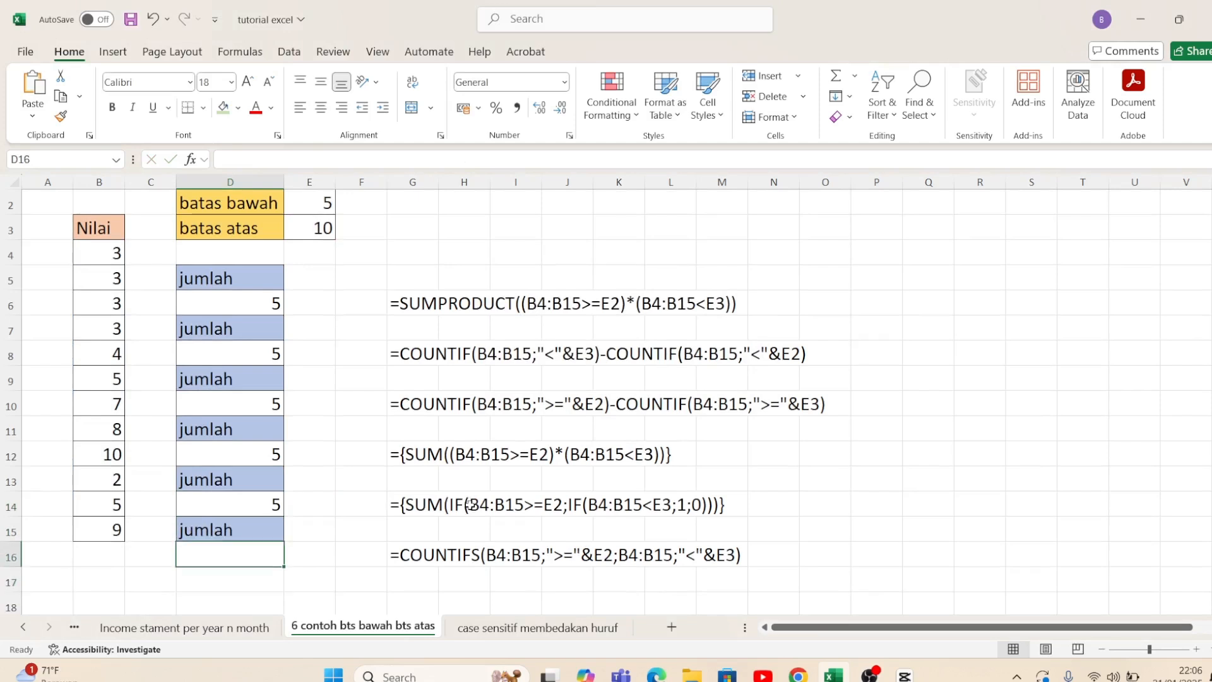
text(=s)
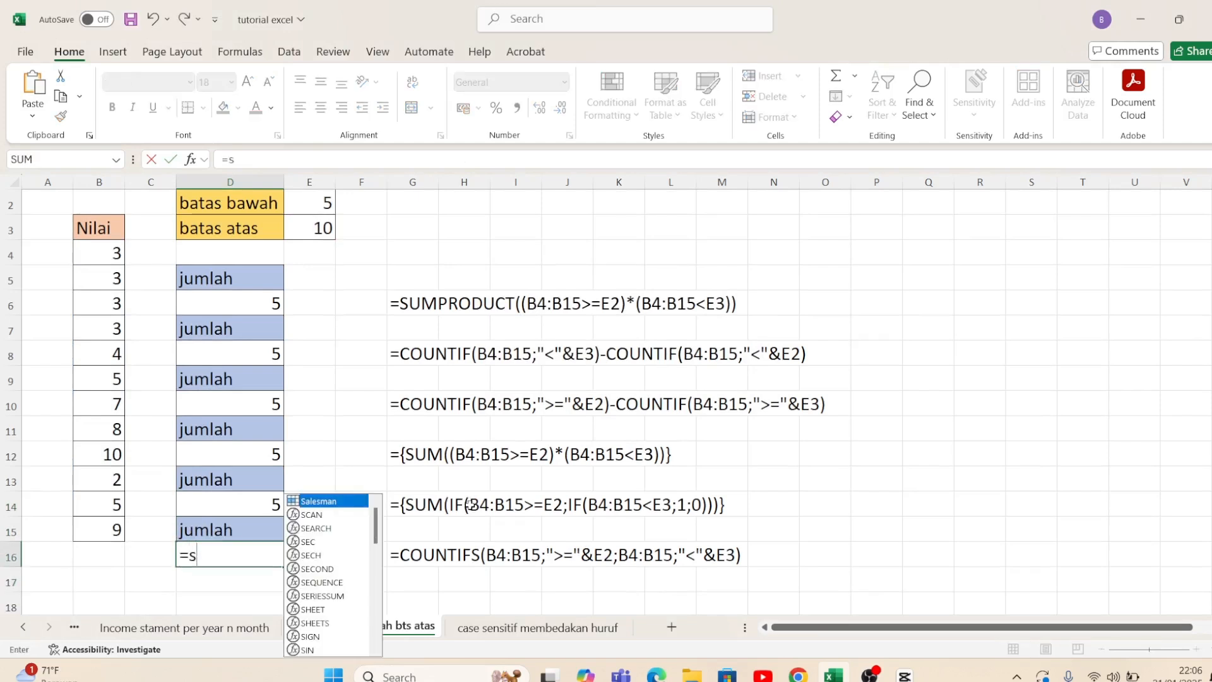
key(BackSpace)
text(count)
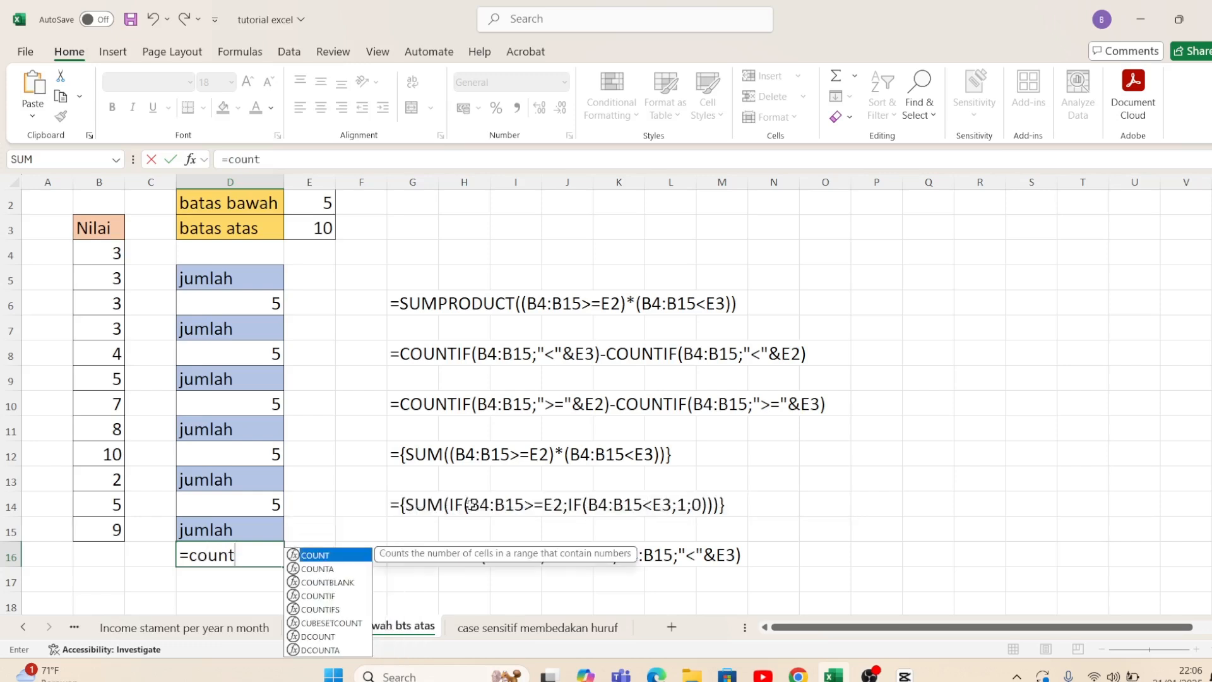
key(BackSpace)
text(tifs)
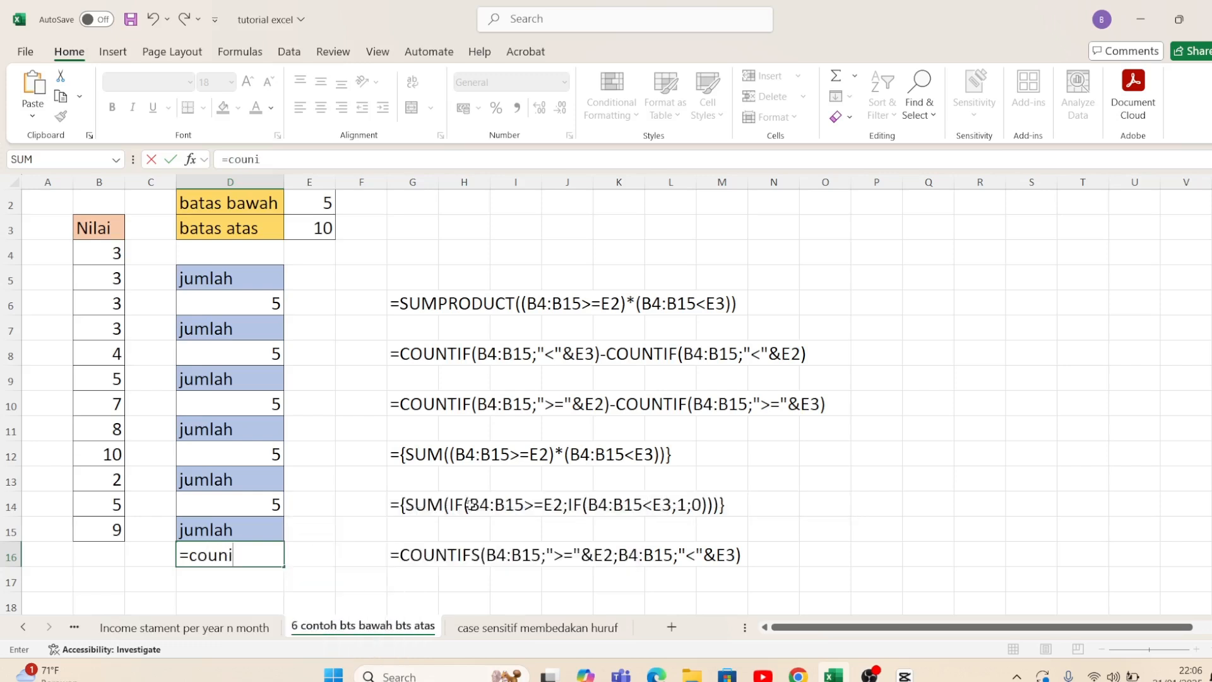
text(()
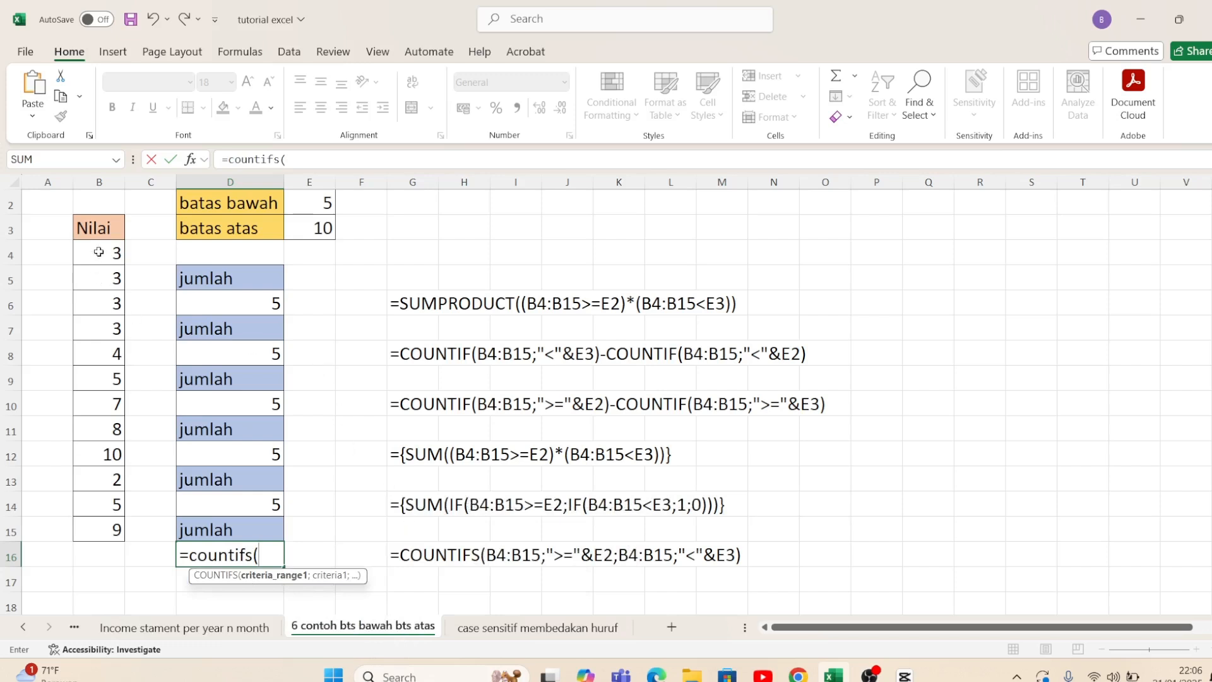
Step: Use B4:B15 as the first criteria range and ">=" as its criterion operator in the D16 COUNTIFS formula
drag(91, 253, 87, 531)
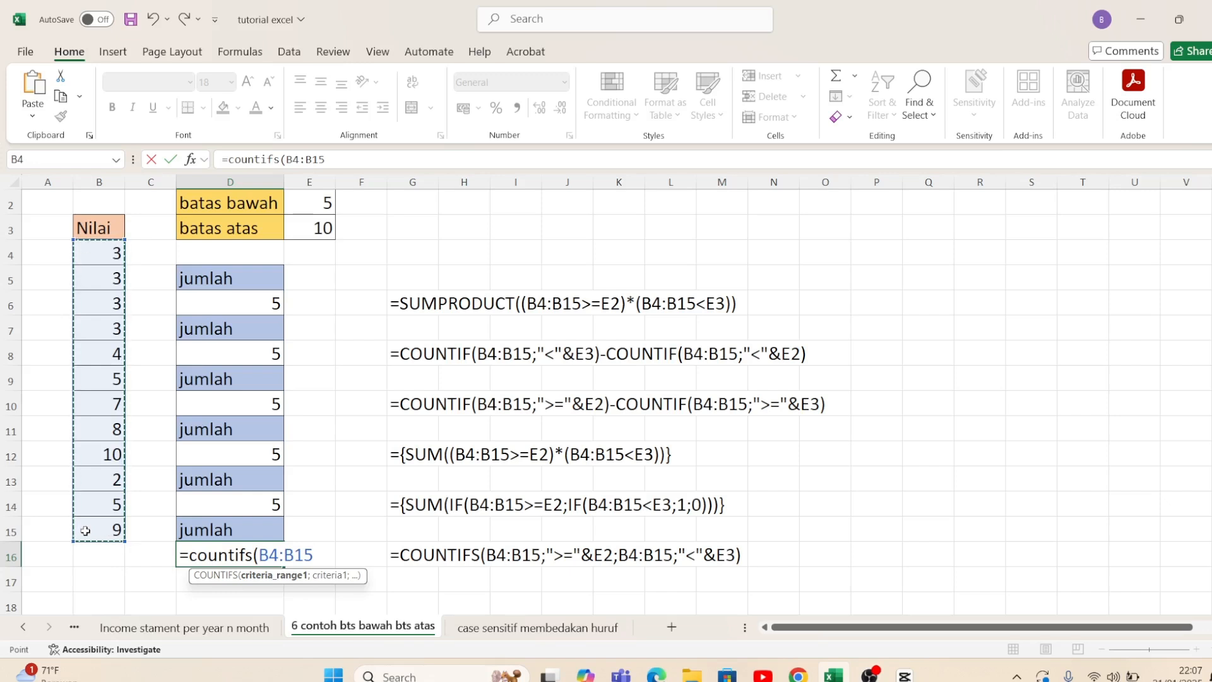
text(;)
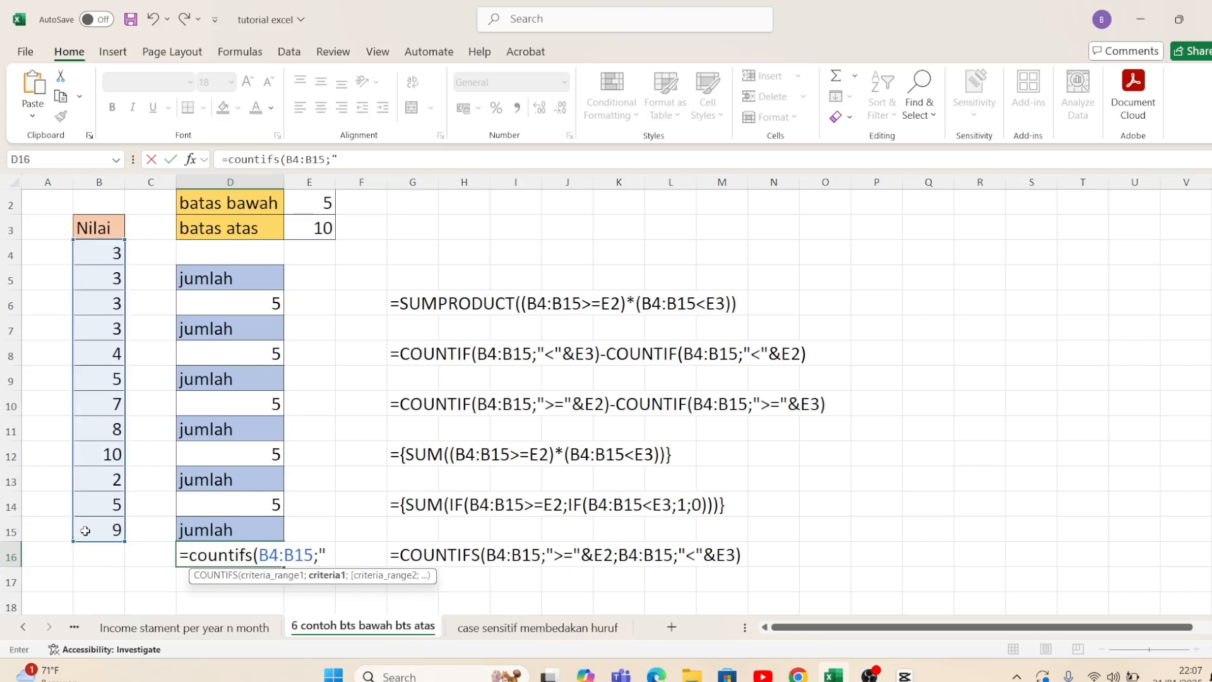
text(">=")
click(302, 206)
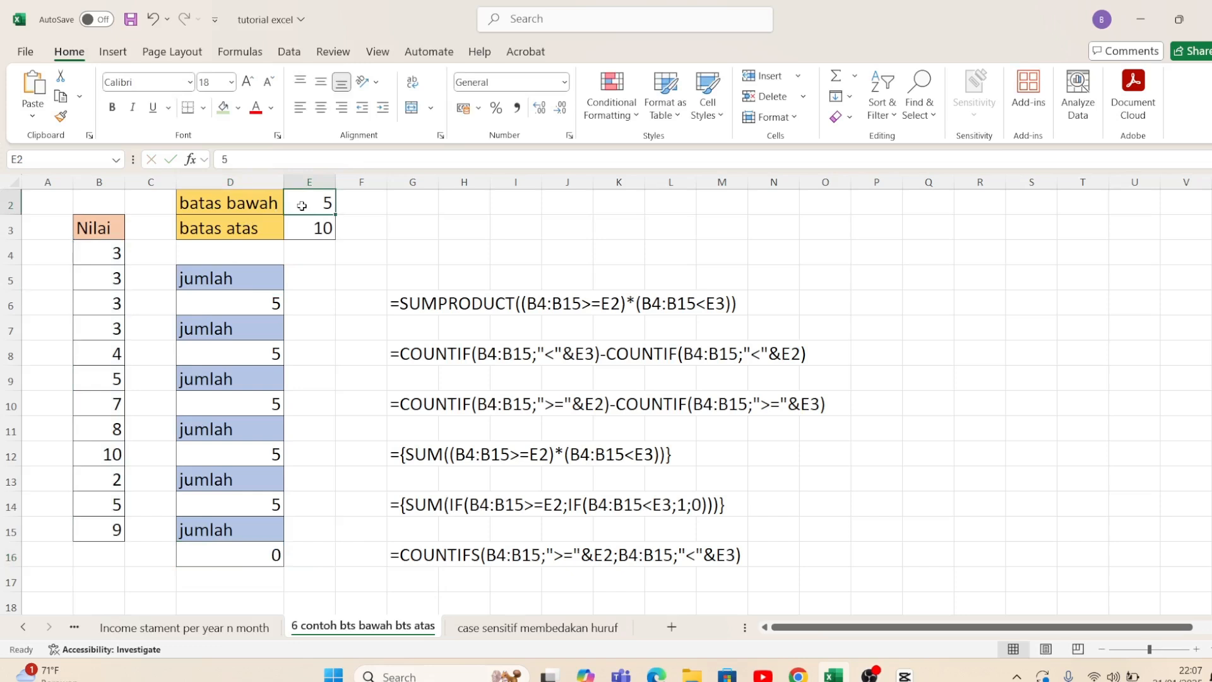
Step: Reopen the D16 formula and join the lower limit in E2 to its first criterion, making it ">="&E2
click(233, 558)
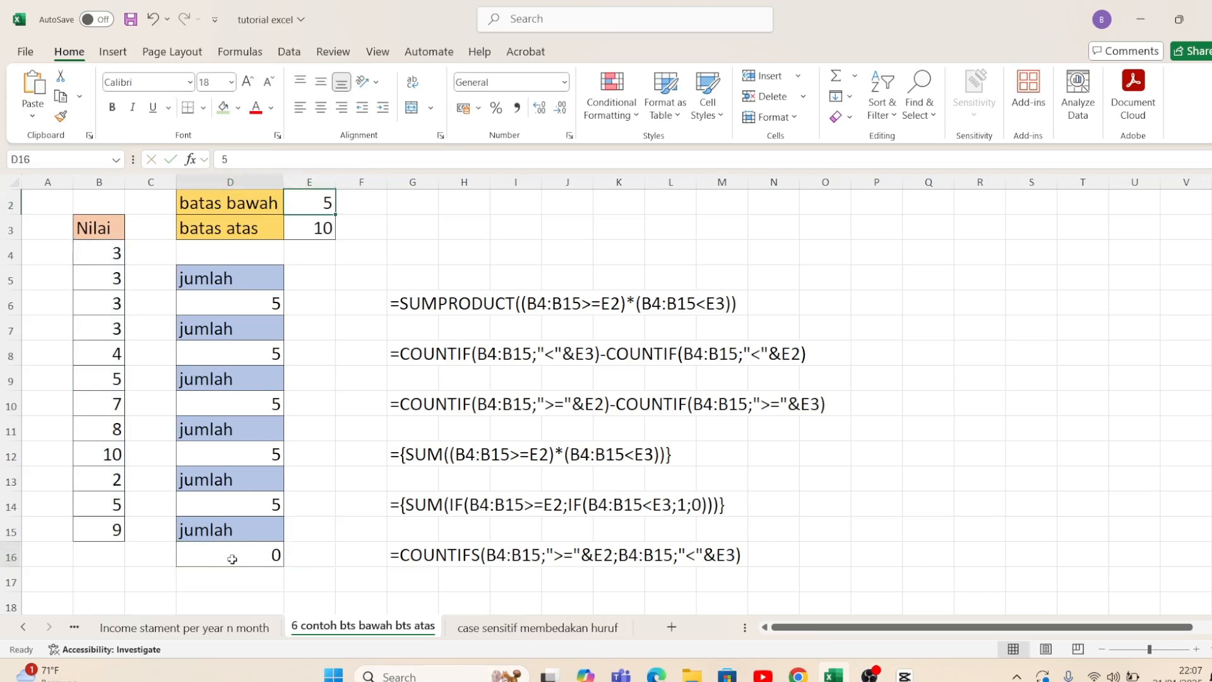
click(371, 160)
key(BackSpace)
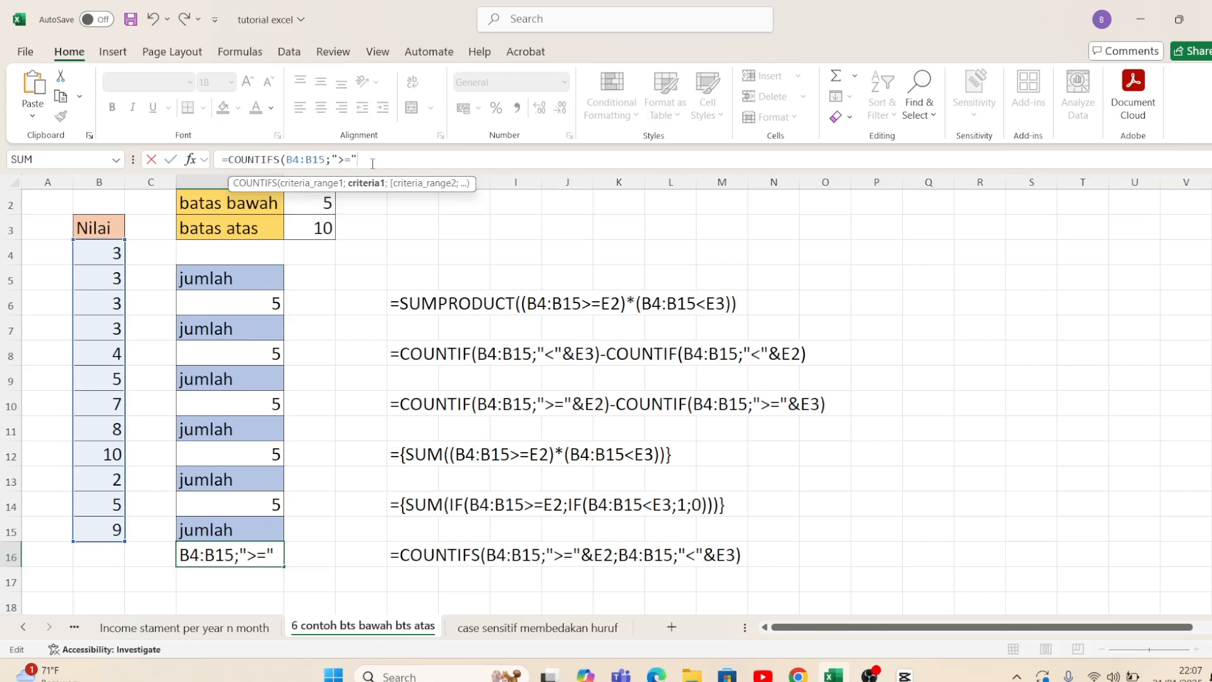
text("&)
click(309, 199)
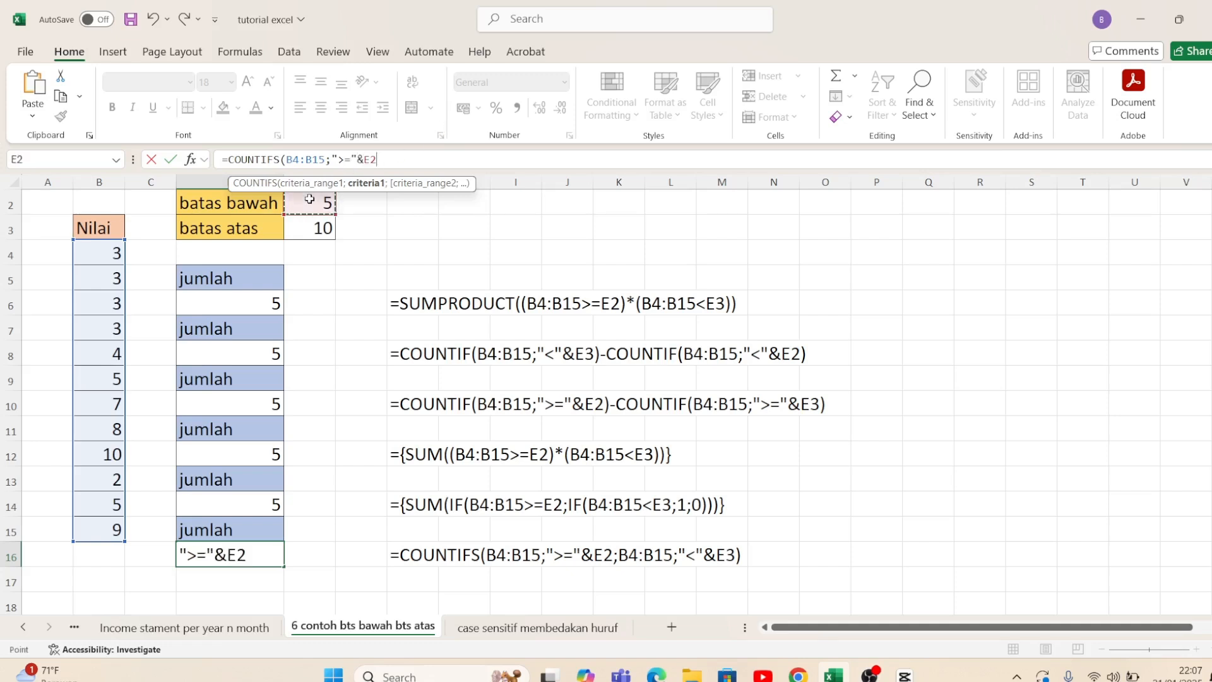
Step: Add B4:B15 with the criterion "<"&E3 as the second condition of the COUNTIFS formula and enter it in D16
text(;)
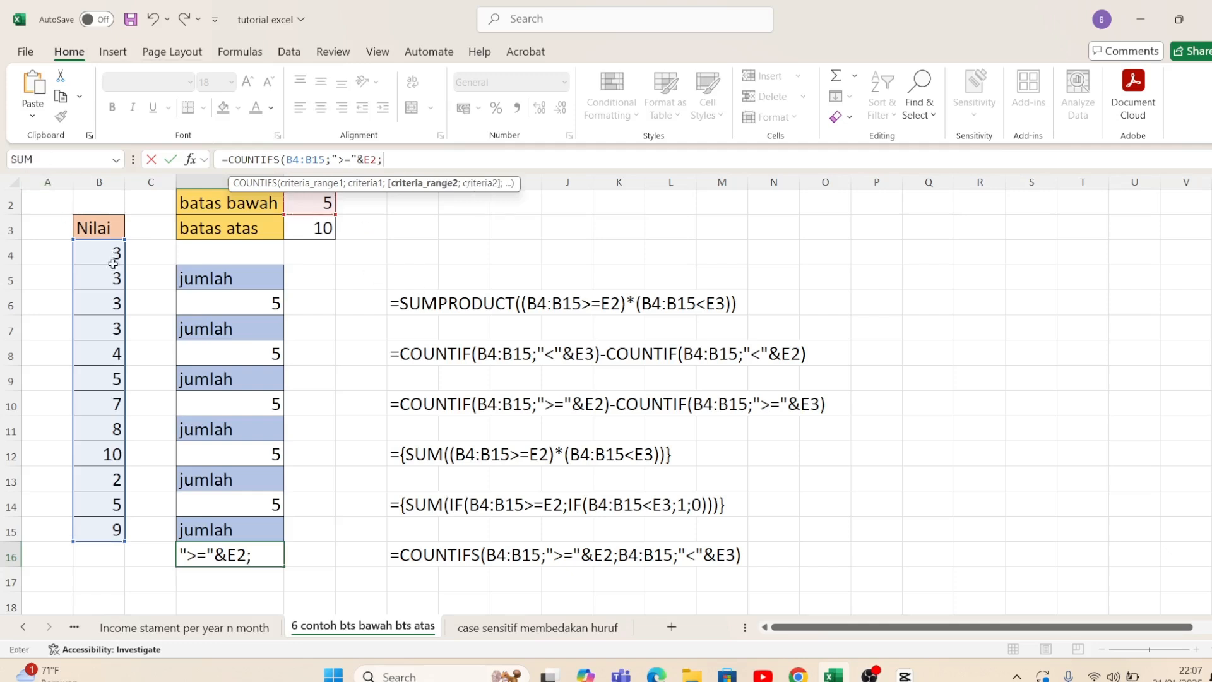
drag(112, 258, 113, 296)
drag(107, 481, 99, 532)
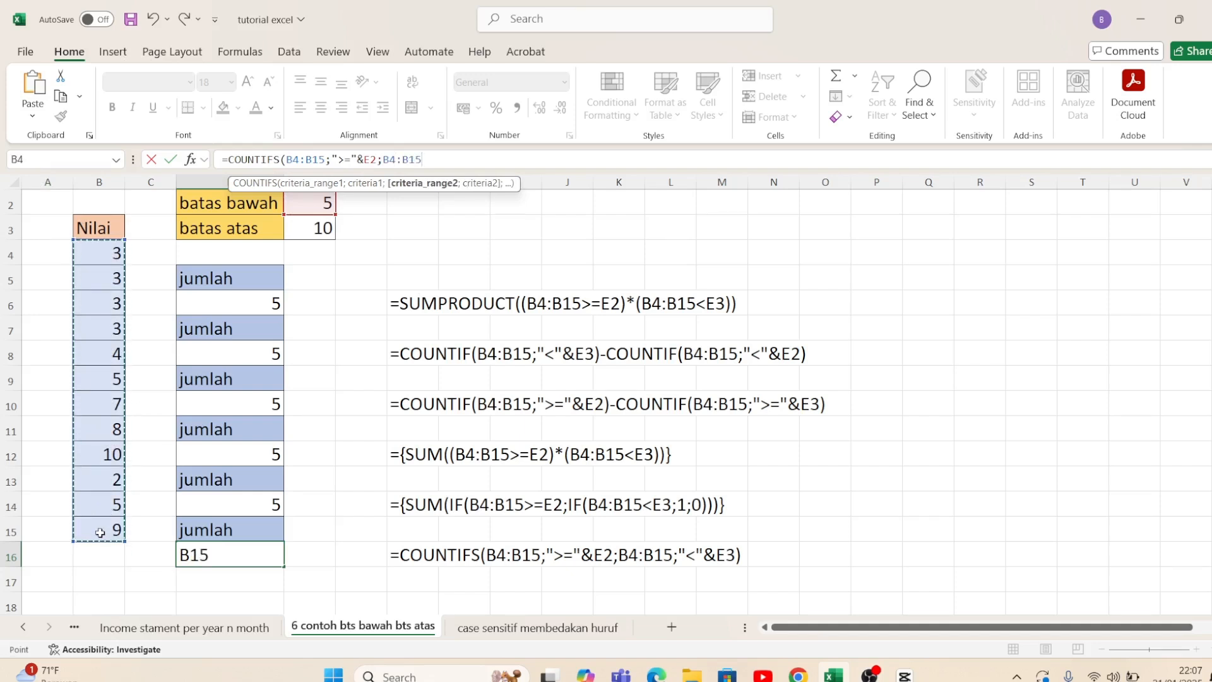
text(;"<"&)
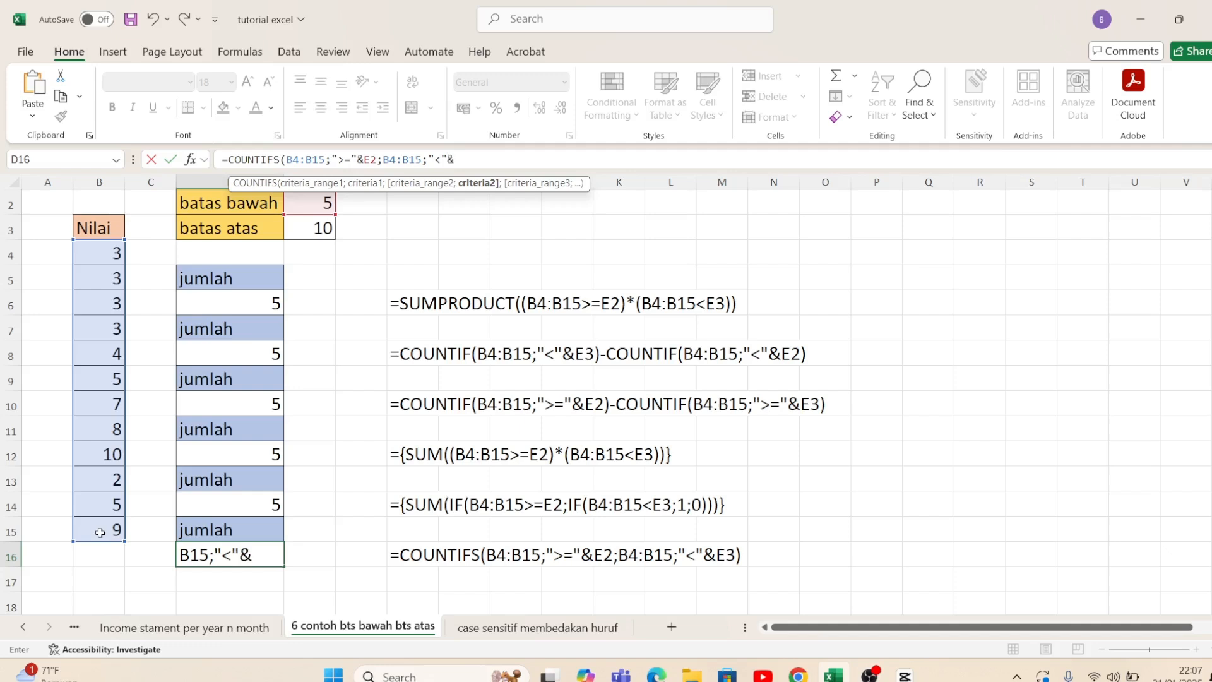
click(307, 226)
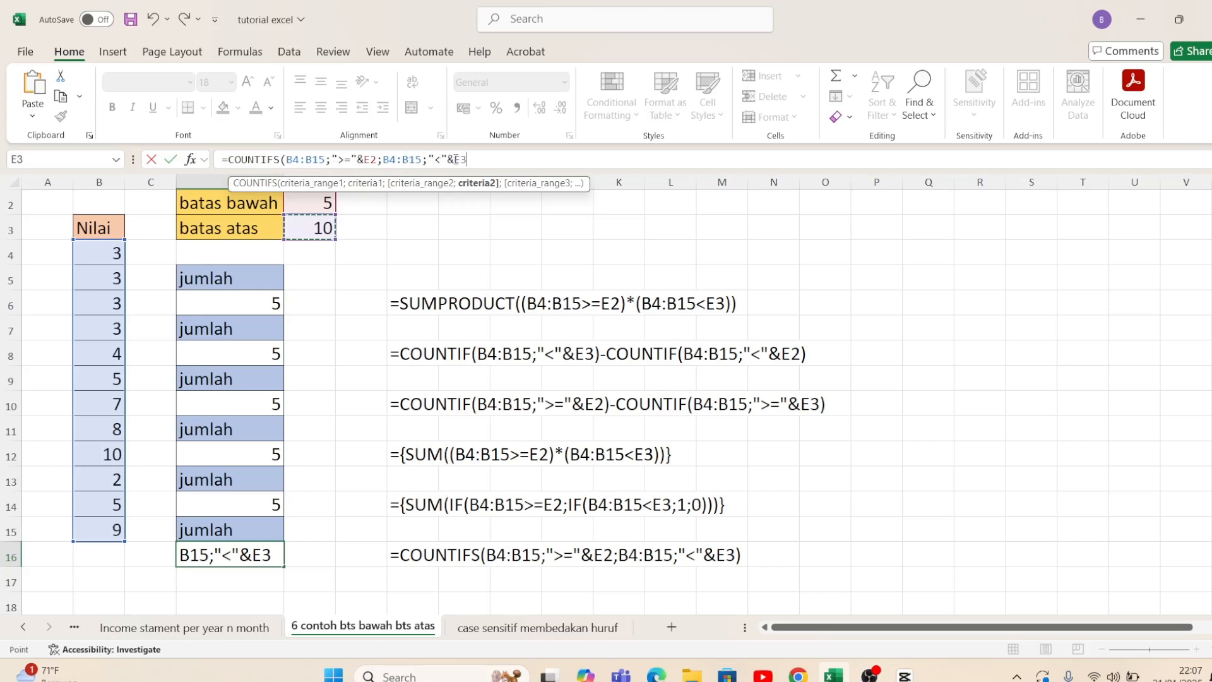
key(Return)
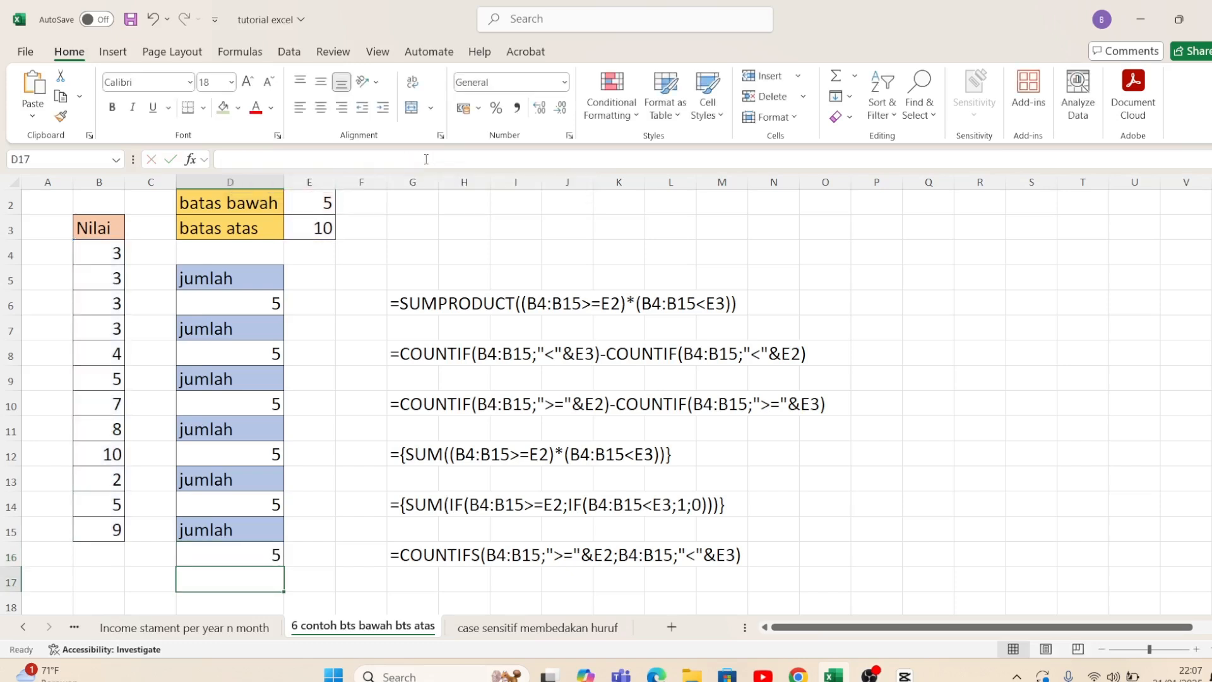
Step: Review the completed formulas and their results in column D from D6 to D16 against the Nilai values
key(Up)
key(Down)
key(Down)
key(Down)
key(Down)
key(Up)
key(Up)
key(Up)
key(Up)
key(Up)
key(Up)
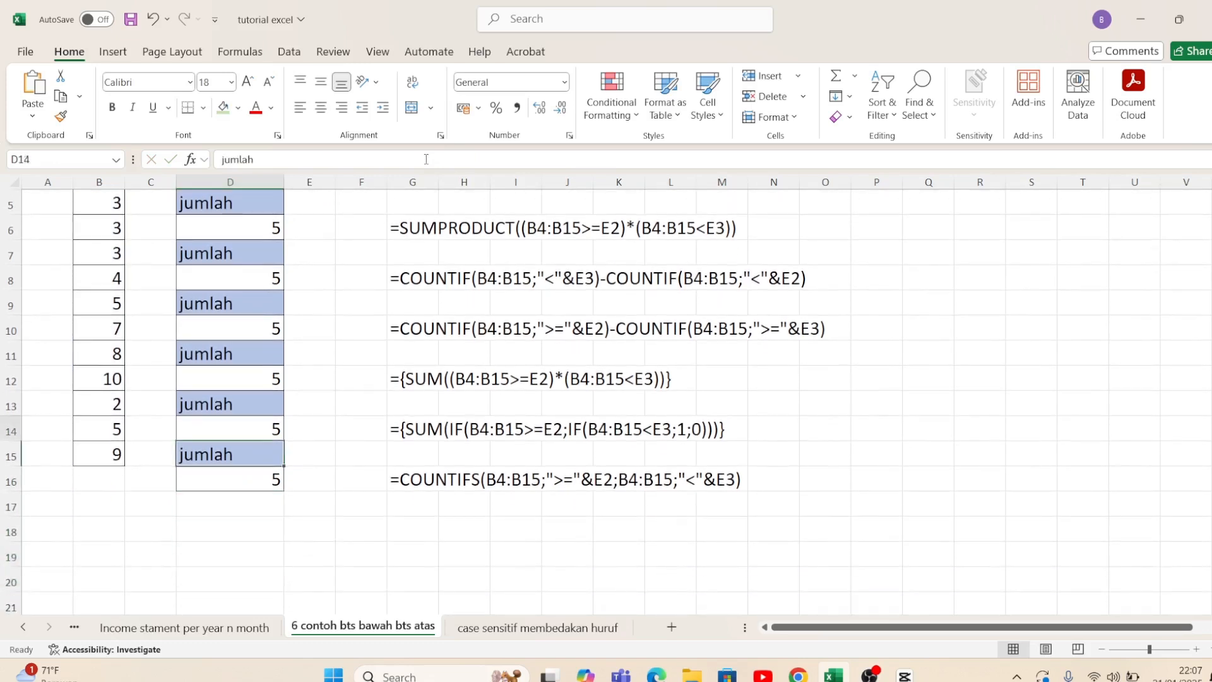
key(Up)
key(Up)
key(Up)
key(Up)
key(Up)
key(Up)
key(Up)
key(Up)
key(Up)
key(Up)
key(Up)
key(Up)
key(Up)
key(Up)
key(Down)
key(Down)
key(Down)
key(Down)
key(Down)
key(Down)
key(Down)
key(Down)
key(Down)
key(Down)
key(Down)
key(Down)
key(Down)
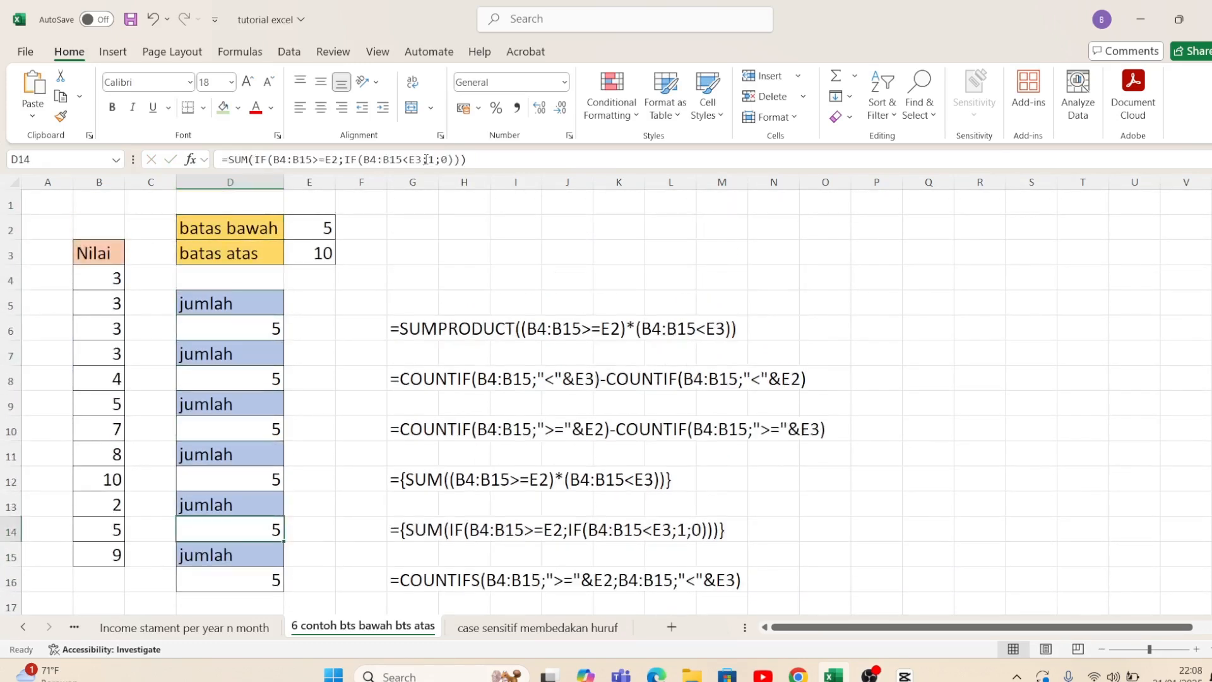
key(Down)
key(Down)
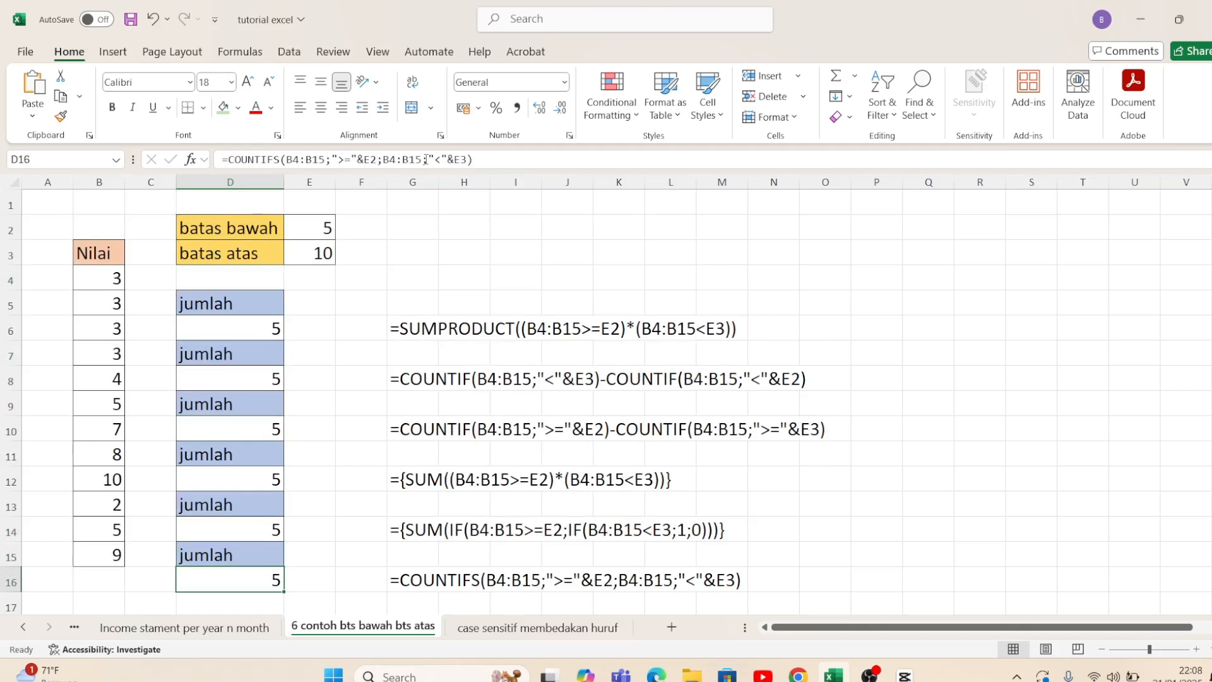
key(Up)
key(Up)
key(Up)
key(Up)
key(Up)
key(Up)
key(Up)
key(Up)
key(Up)
key(Up)
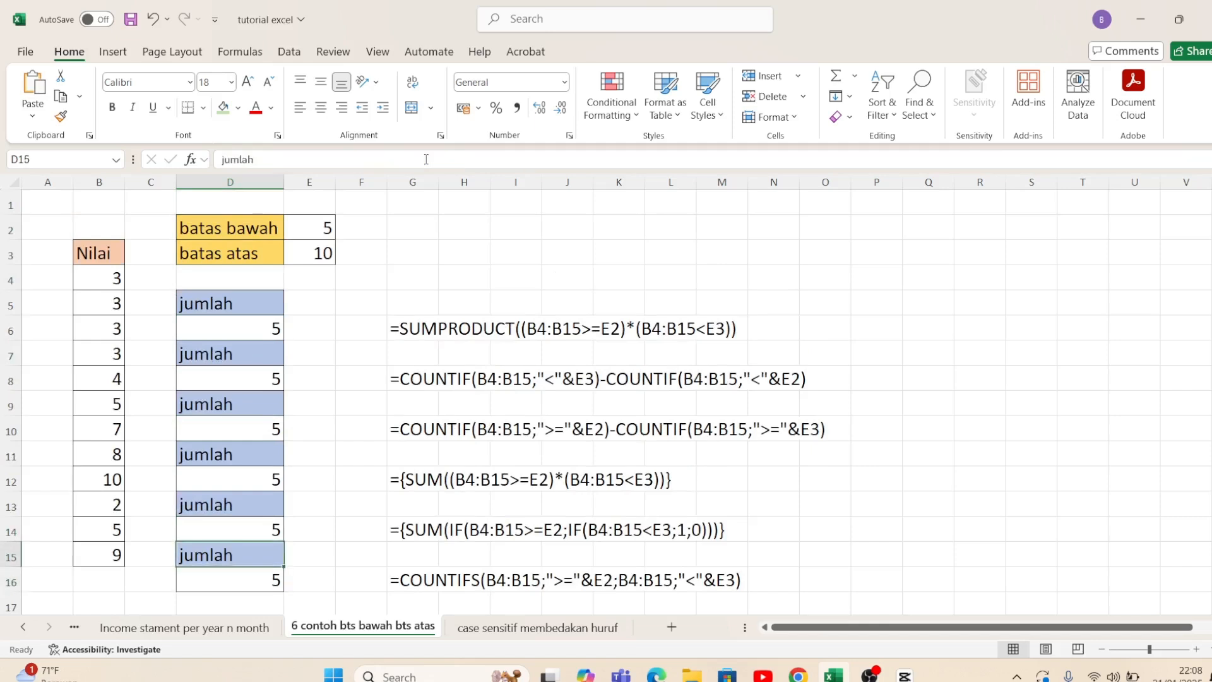
key(Left)
key(Left)
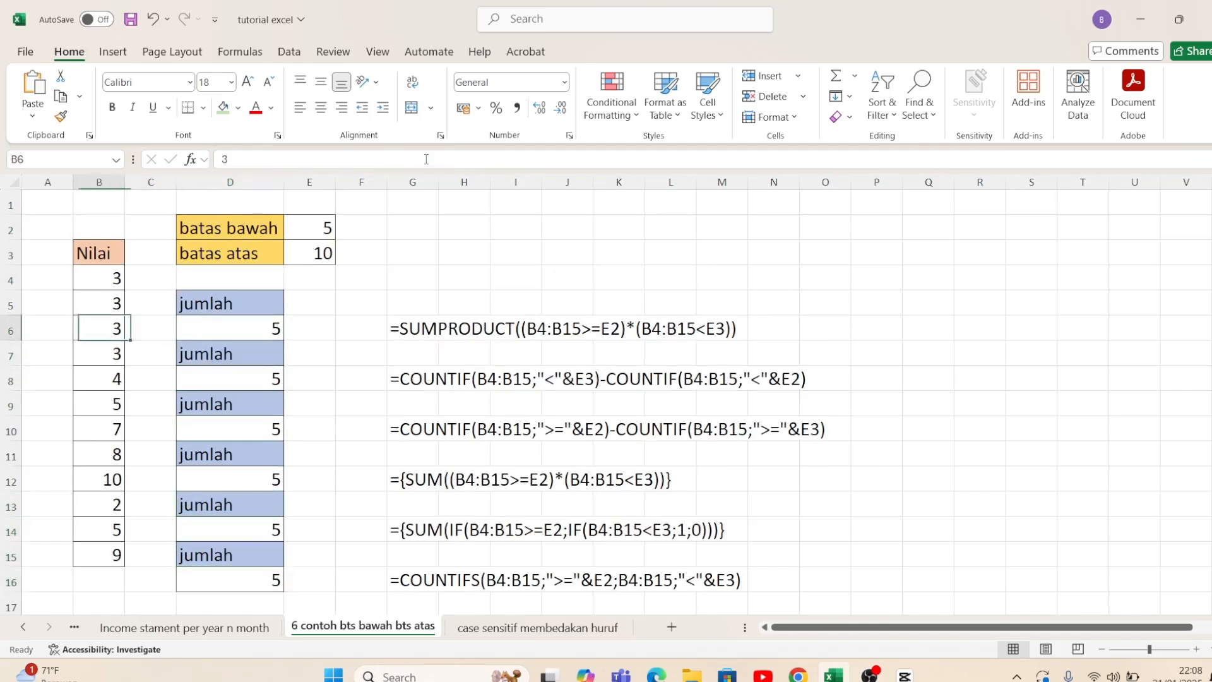
key(Right)
key(Right)
key(Right)
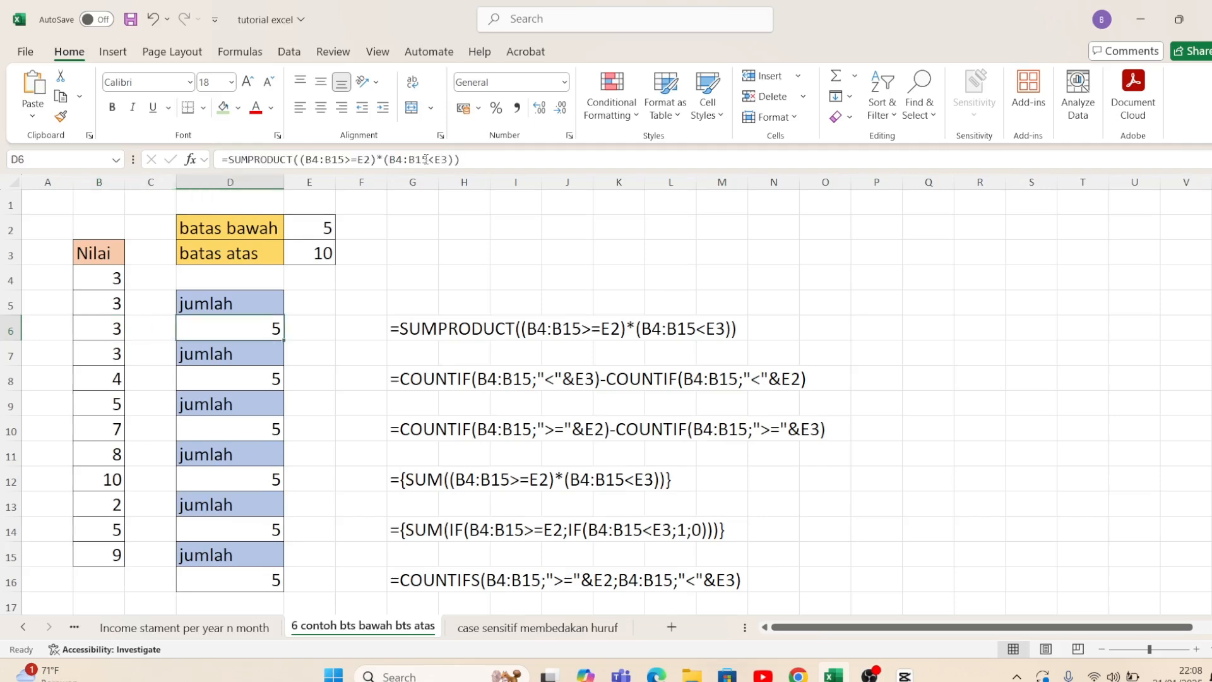
key(Down)
key(Down)
key(Down)
key(Down)
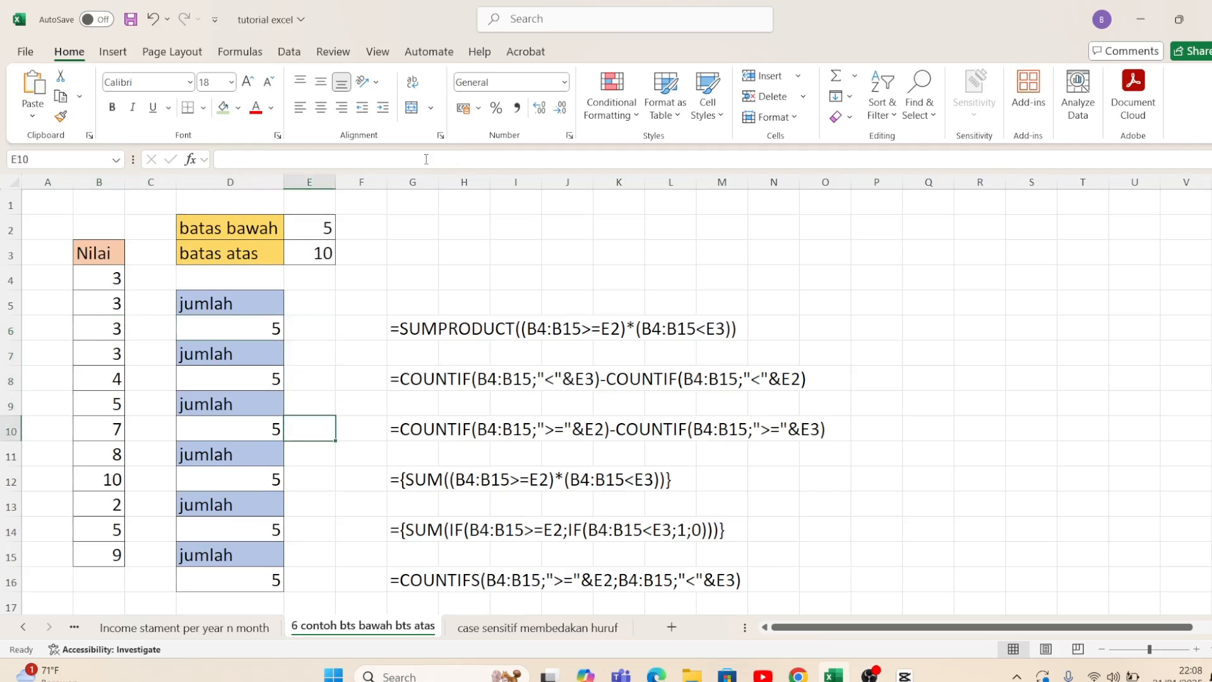
key(Up)
key(Up)
key(Up)
key(Up)
key(Up)
key(Up)
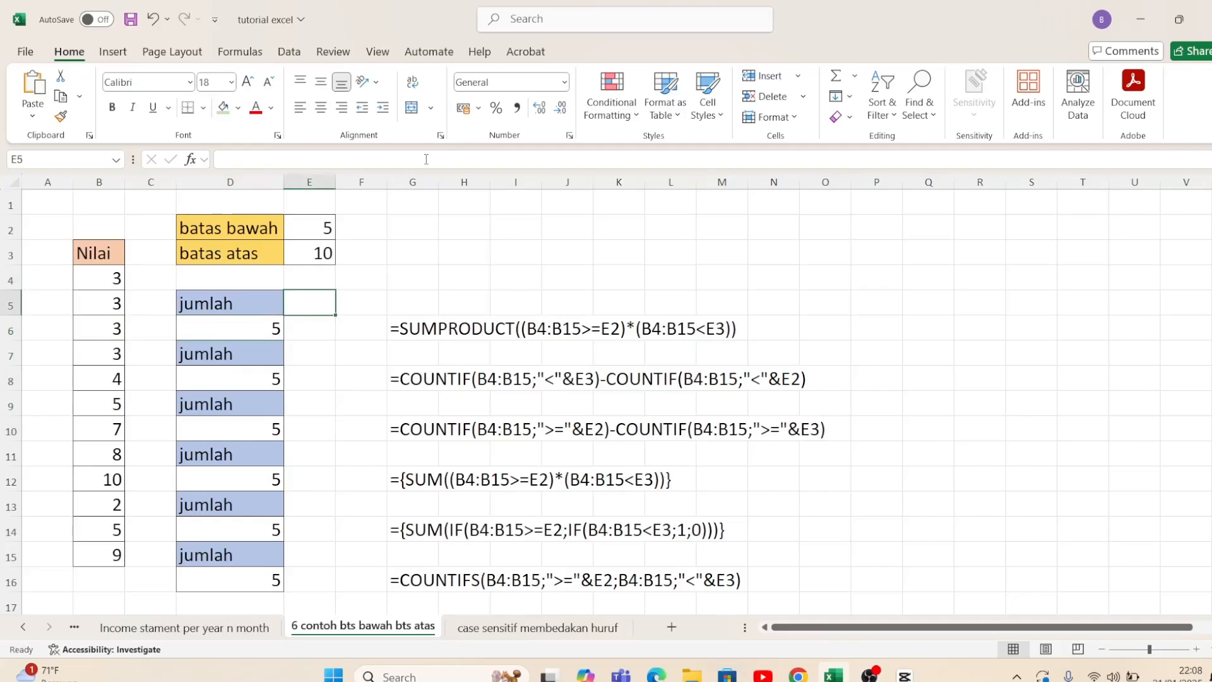
key(Right)
key(Right)
key(Left)
key(Up)
key(Up)
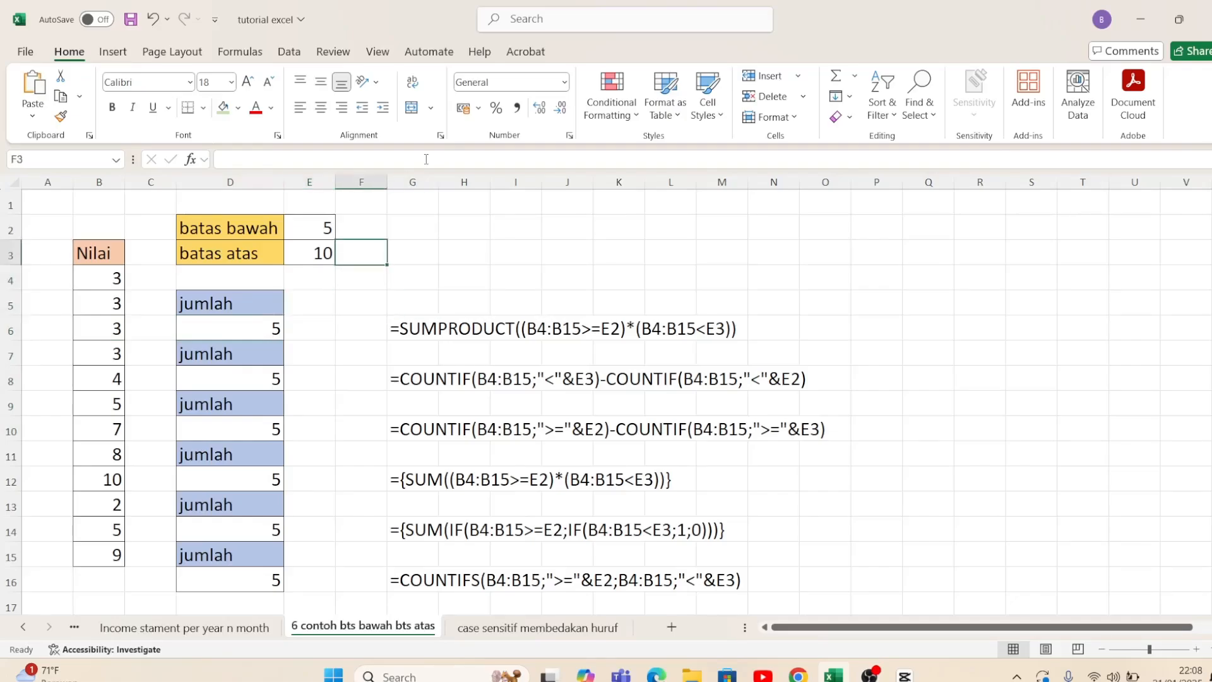
key(Down)
key(Down)
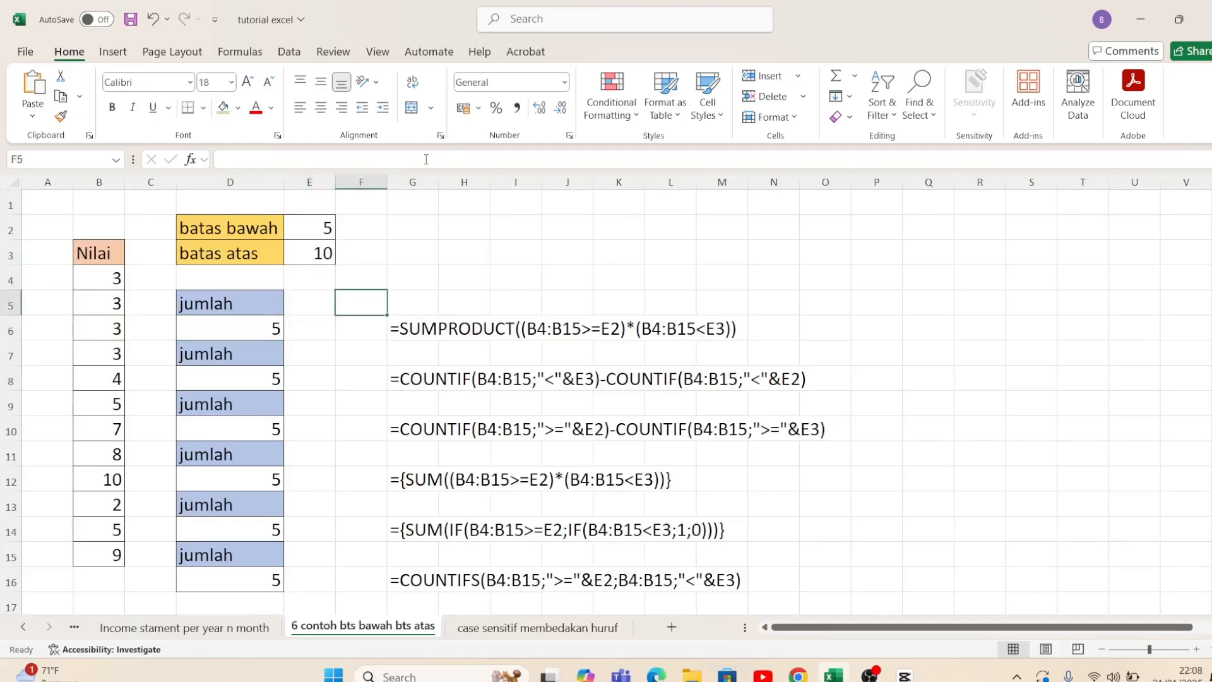